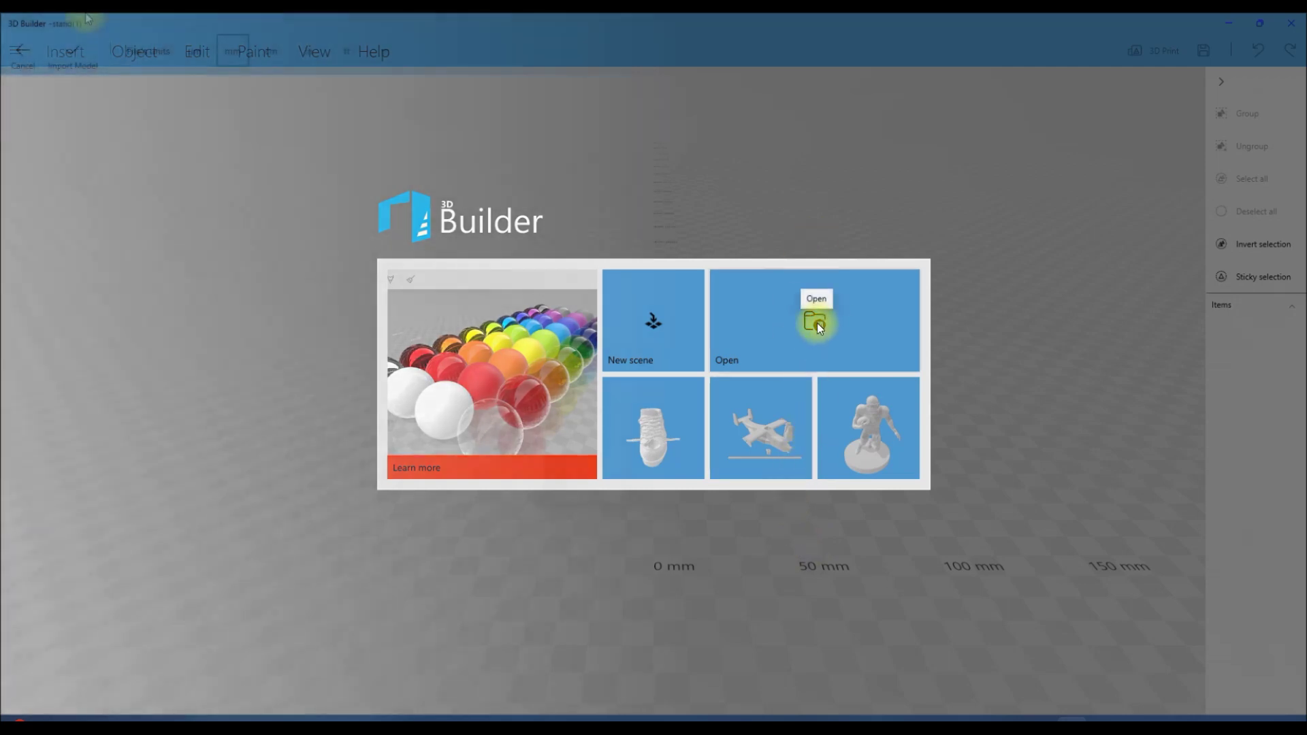
Step: Open the saved stand(1) model from the 3D Builder start screen
{"action": "left_click", "coordinate": [817, 322]}
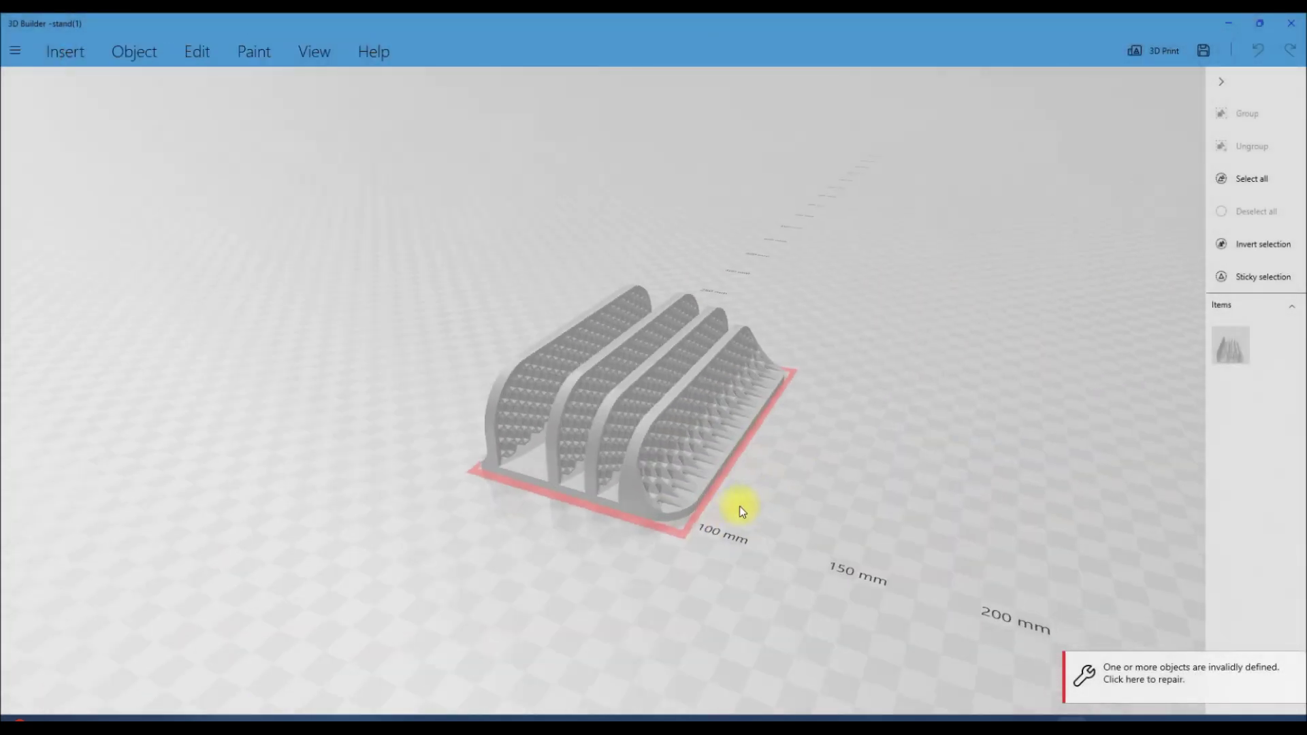
Step: Repair the stand(1) model's invalidly defined objects and move the stand on the build plate
{"action": "left_click_drag", "start_coordinate": [565, 406], "coordinate": [598, 405]}
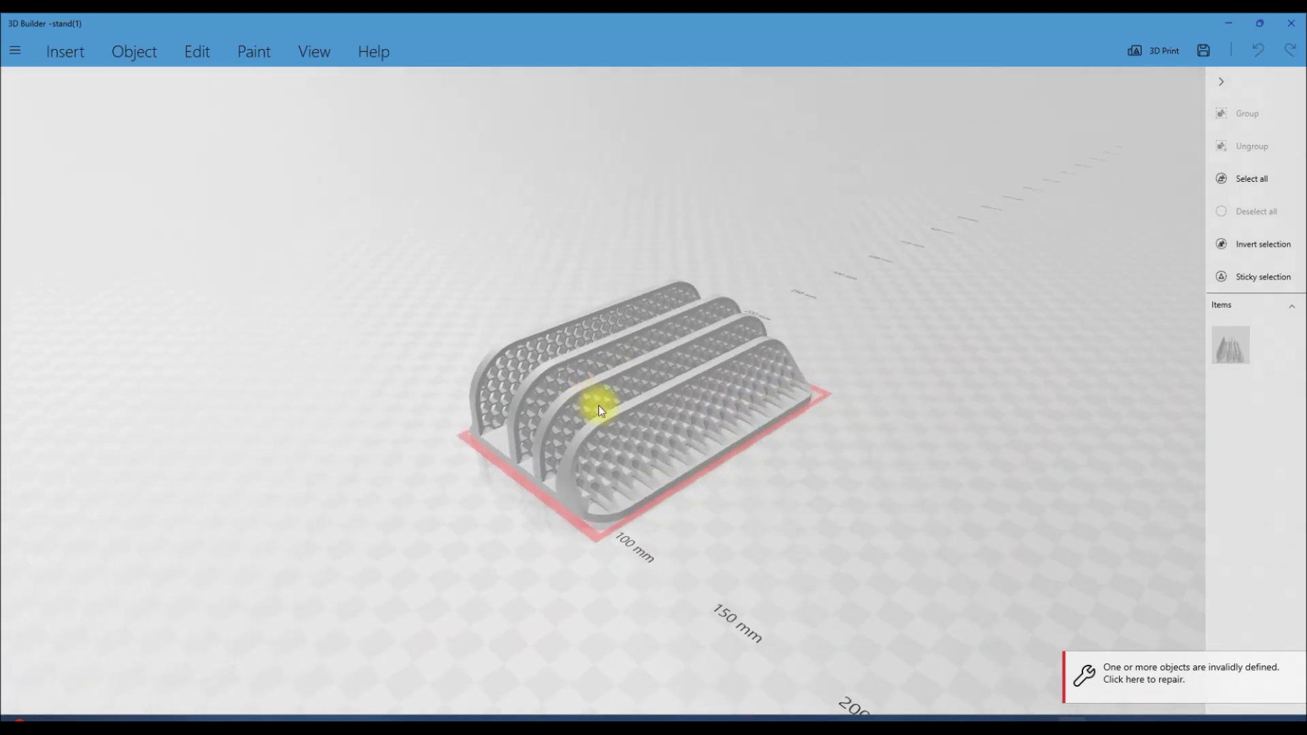
{"action": "left_click", "coordinate": [1197, 668]}
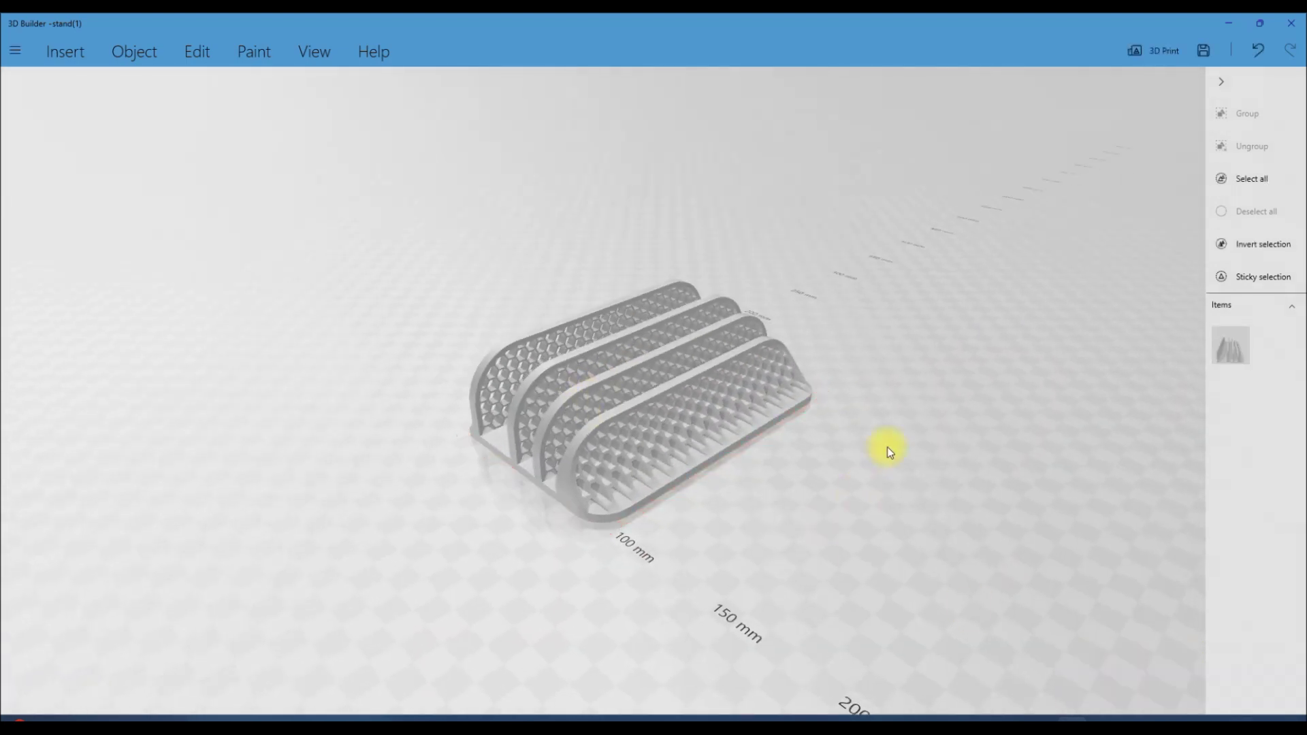
{"action": "scroll", "coordinate": [887, 447], "scroll_direction": "up", "scroll_amount": 3}
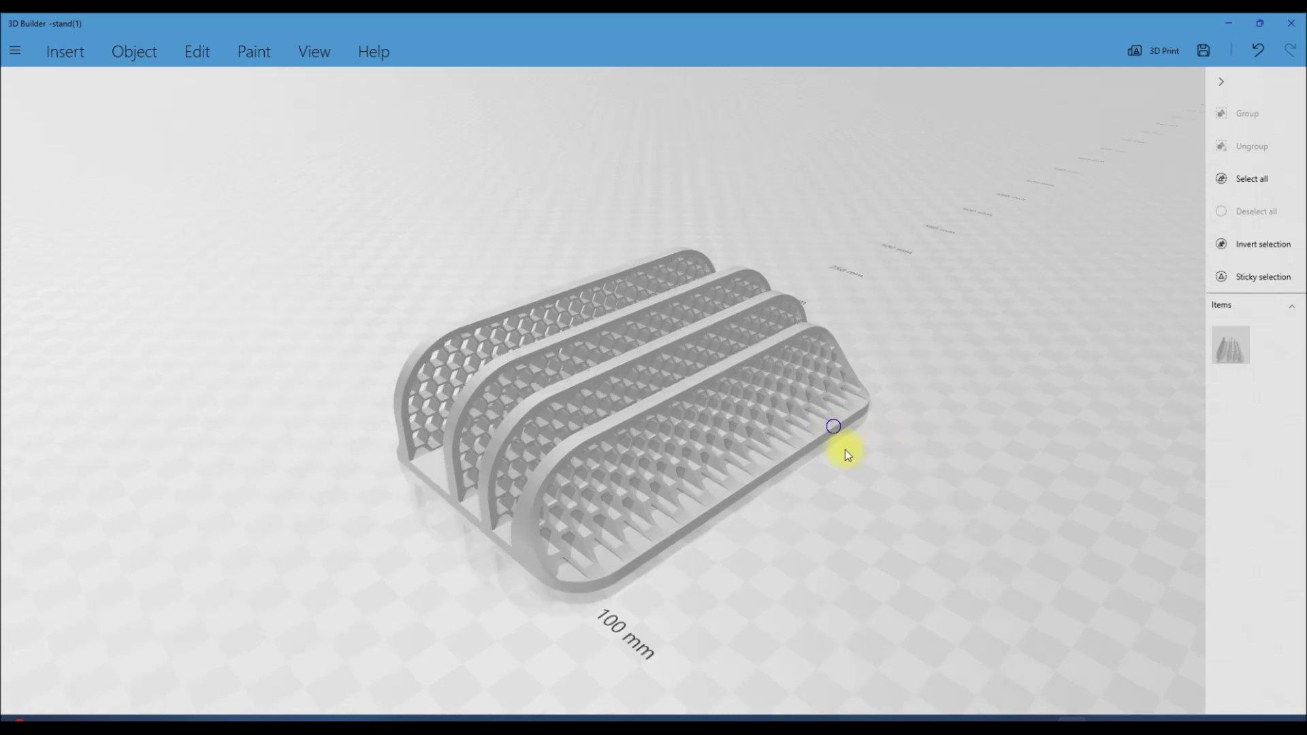
{"action": "left_click_drag", "start_coordinate": [844, 451], "coordinate": [984, 574]}
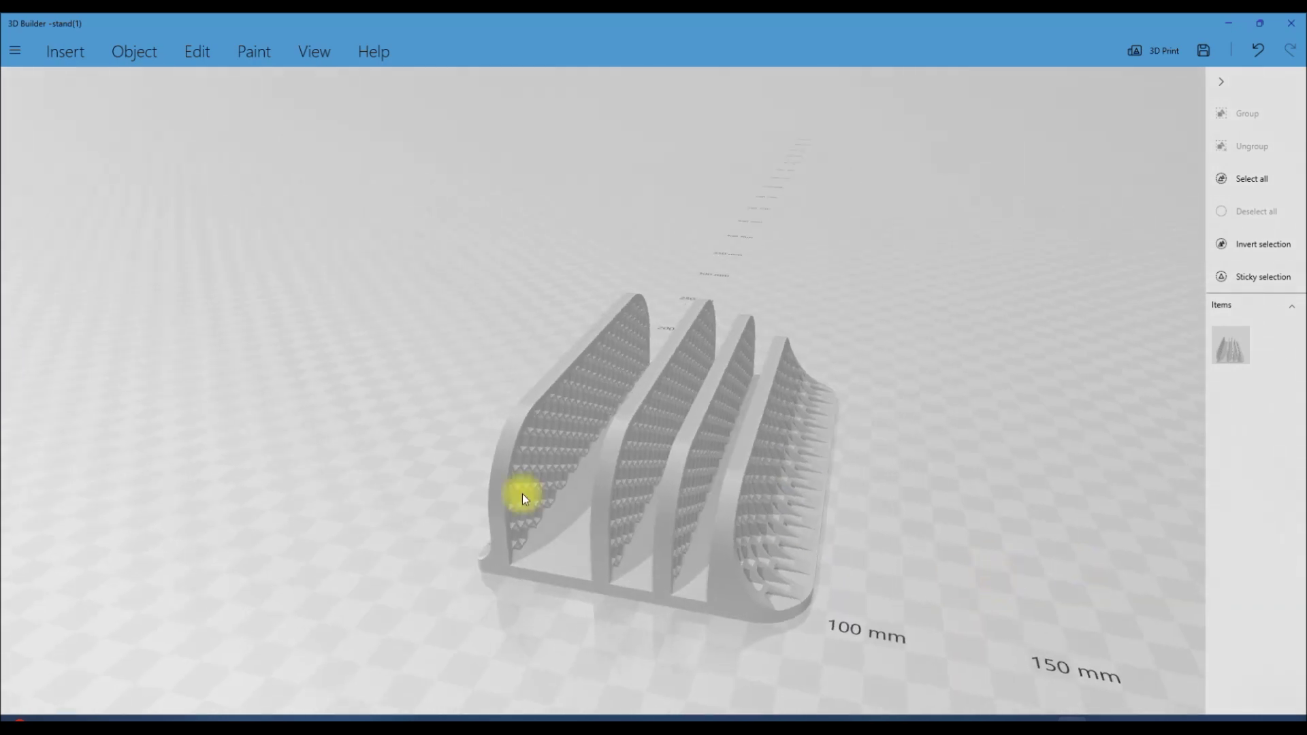
{"action": "left_click_drag", "start_coordinate": [542, 487], "coordinate": [802, 438]}
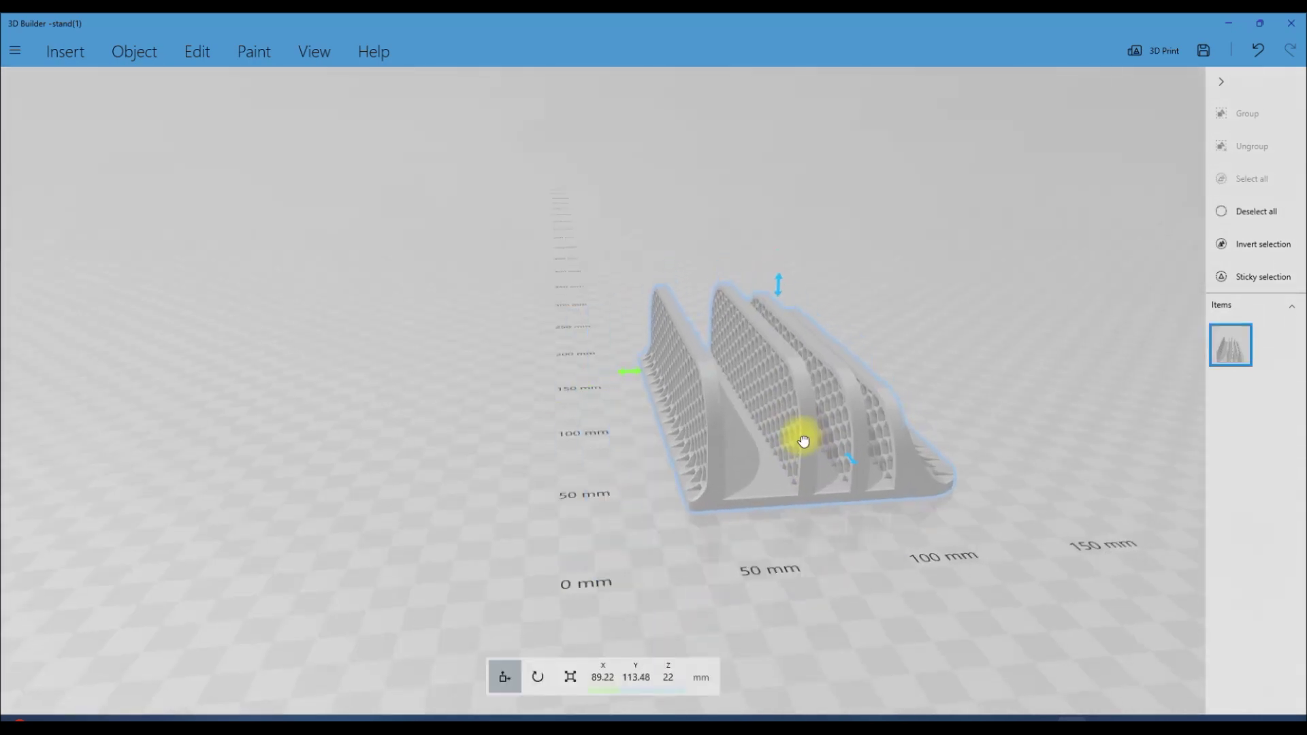
{"action": "left_click_drag", "start_coordinate": [989, 439], "coordinate": [681, 496]}
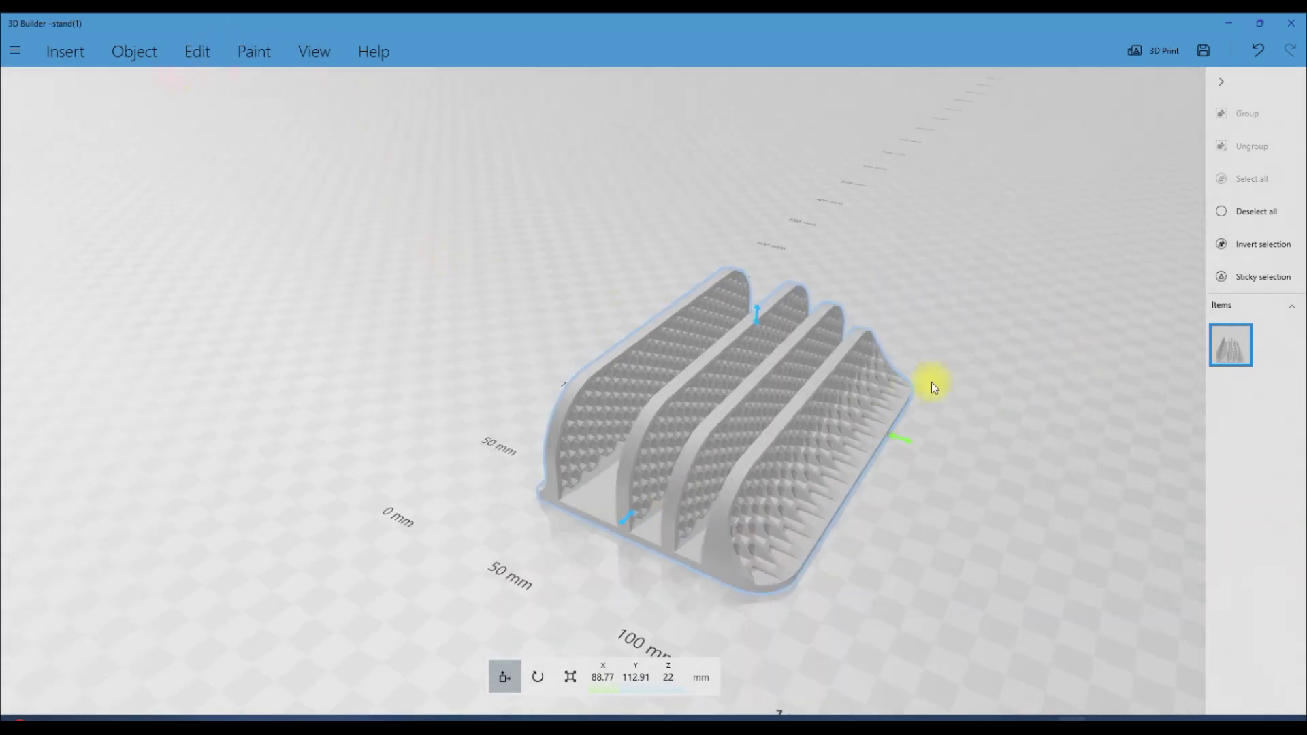
Step: Start an Edit > Emboss with the placeholder 'abc' text and drag it onto the stand's base
{"action": "left_click", "coordinate": [197, 51]}
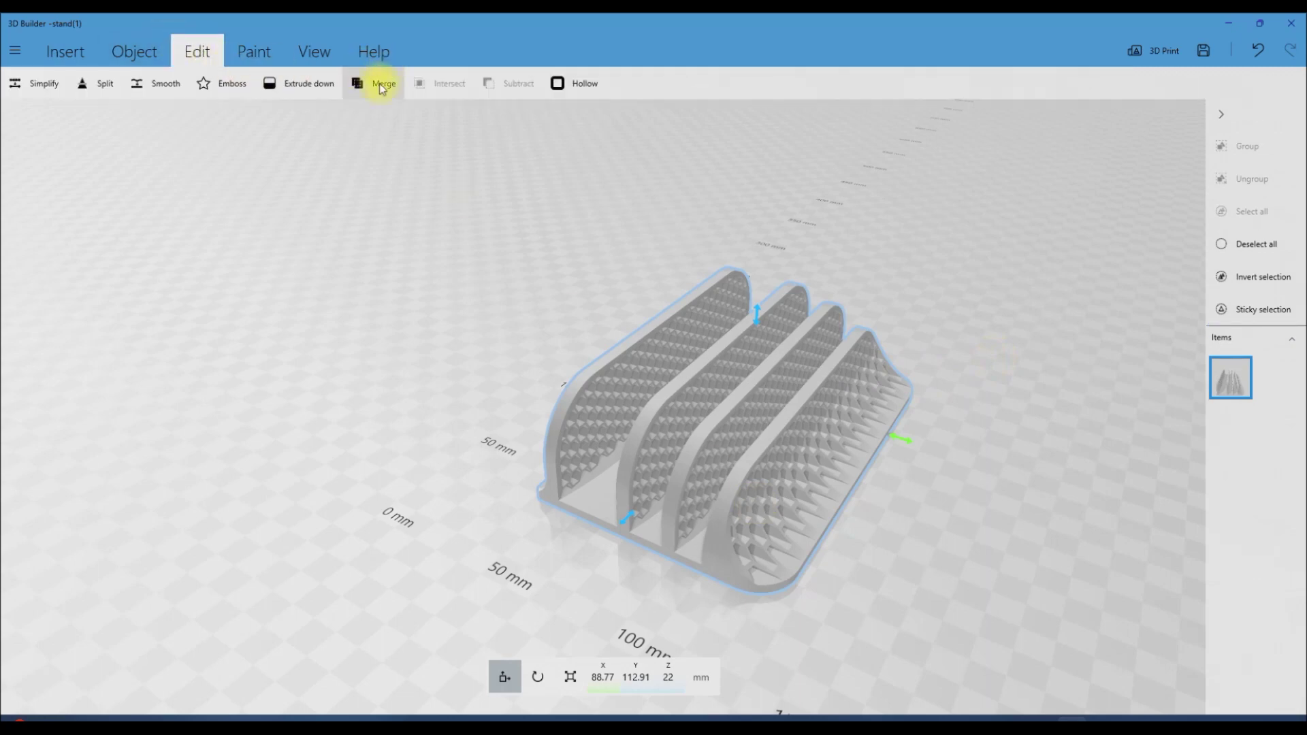
{"action": "left_click", "coordinate": [212, 85]}
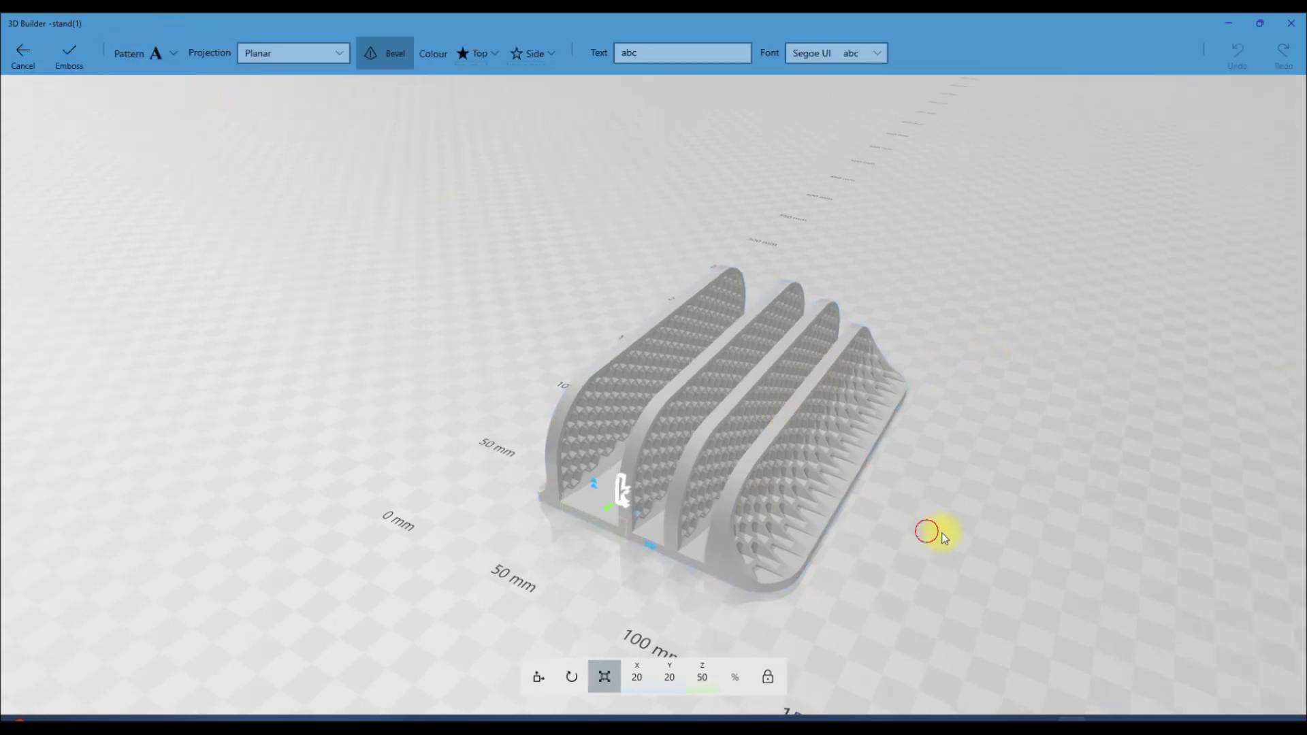
{"action": "left_click_drag", "start_coordinate": [943, 535], "coordinate": [984, 526]}
{"action": "mouse_move", "coordinate": [645, 495]}
{"action": "left_mouse_down"}
{"action": "mouse_move", "coordinate": [676, 514]}
{"action": "mouse_move", "coordinate": [632, 519]}
{"action": "mouse_move", "coordinate": [622, 489]}
{"action": "left_mouse_up"}
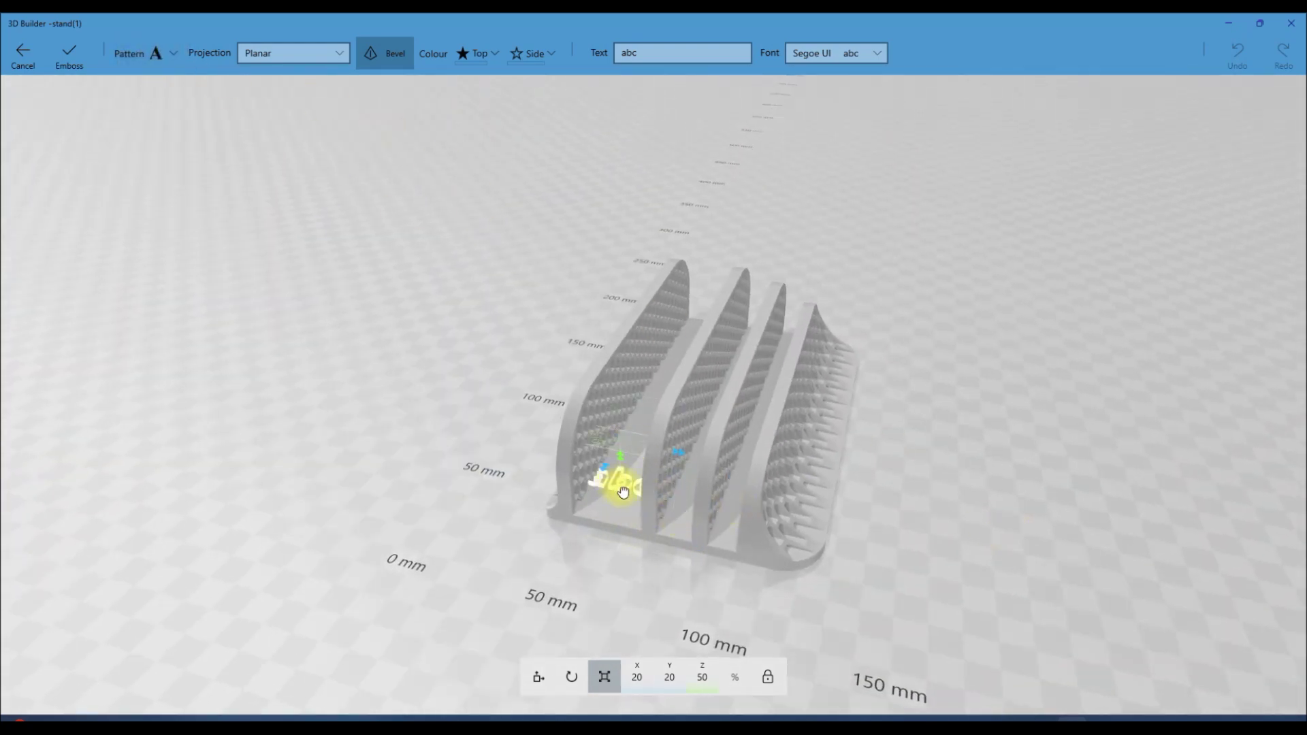
{"action": "left_click_drag", "start_coordinate": [930, 581], "coordinate": [463, 718]}
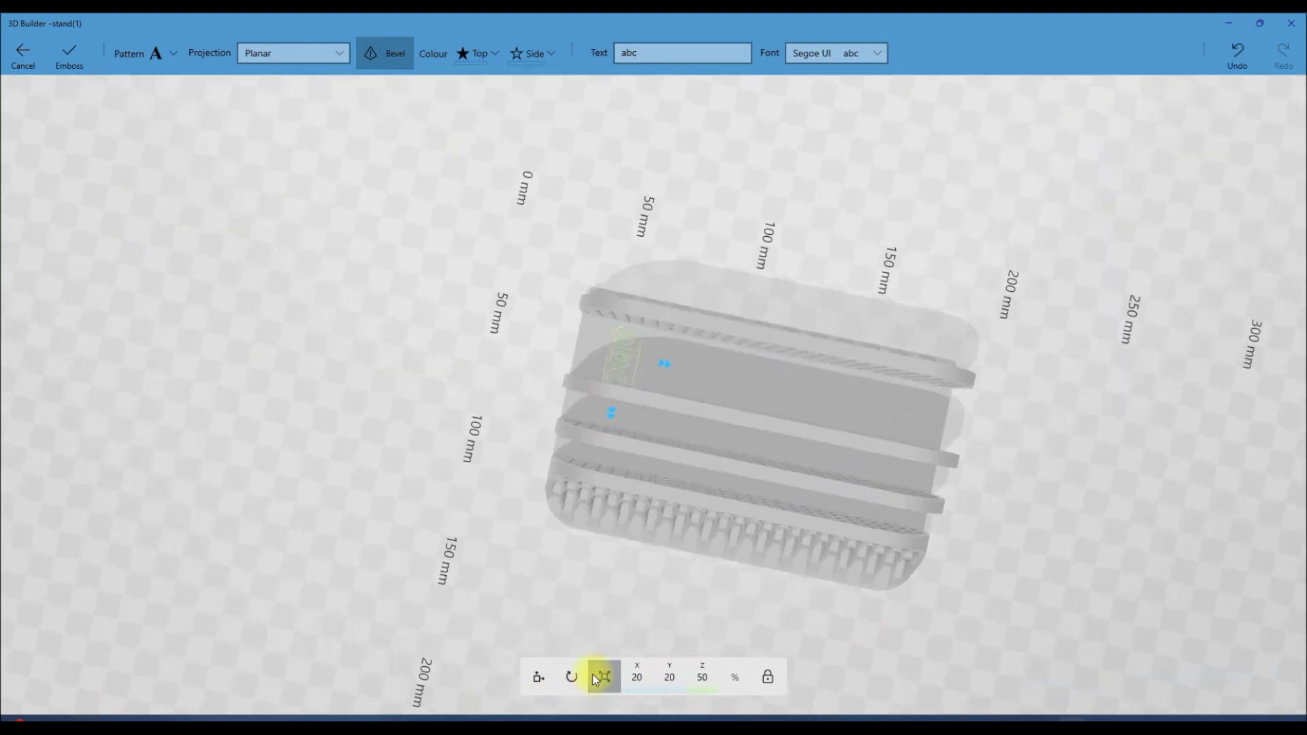
Step: Reposition the abc text within the stand's first slot
{"action": "scroll", "coordinate": [1172, 548], "scroll_direction": "up", "scroll_amount": 3}
{"action": "right_click_drag", "start_coordinate": [1172, 548], "coordinate": [1022, 560]}
{"action": "left_click", "coordinate": [571, 677]}
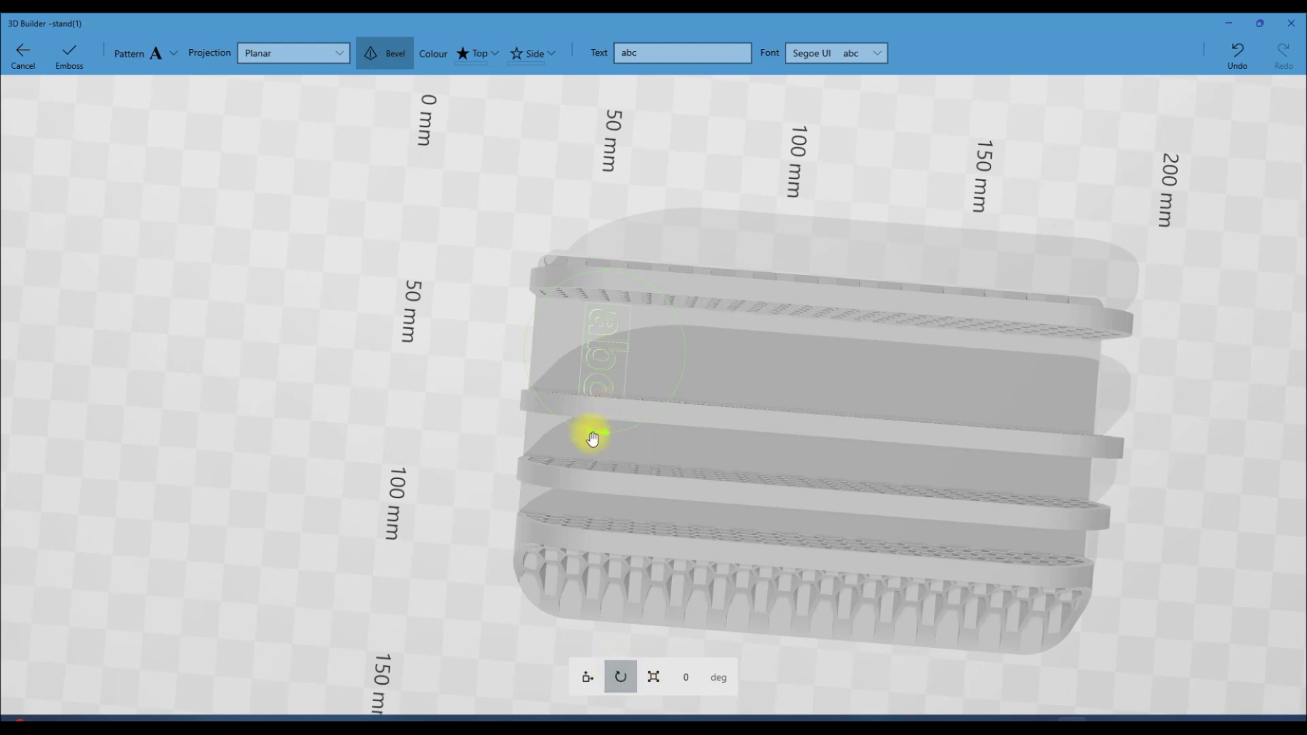
{"action": "mouse_move", "coordinate": [615, 356]}
{"action": "left_mouse_down"}
{"action": "mouse_move", "coordinate": [574, 368]}
{"action": "mouse_move", "coordinate": [794, 242]}
{"action": "mouse_move", "coordinate": [703, 356]}
{"action": "left_mouse_up"}
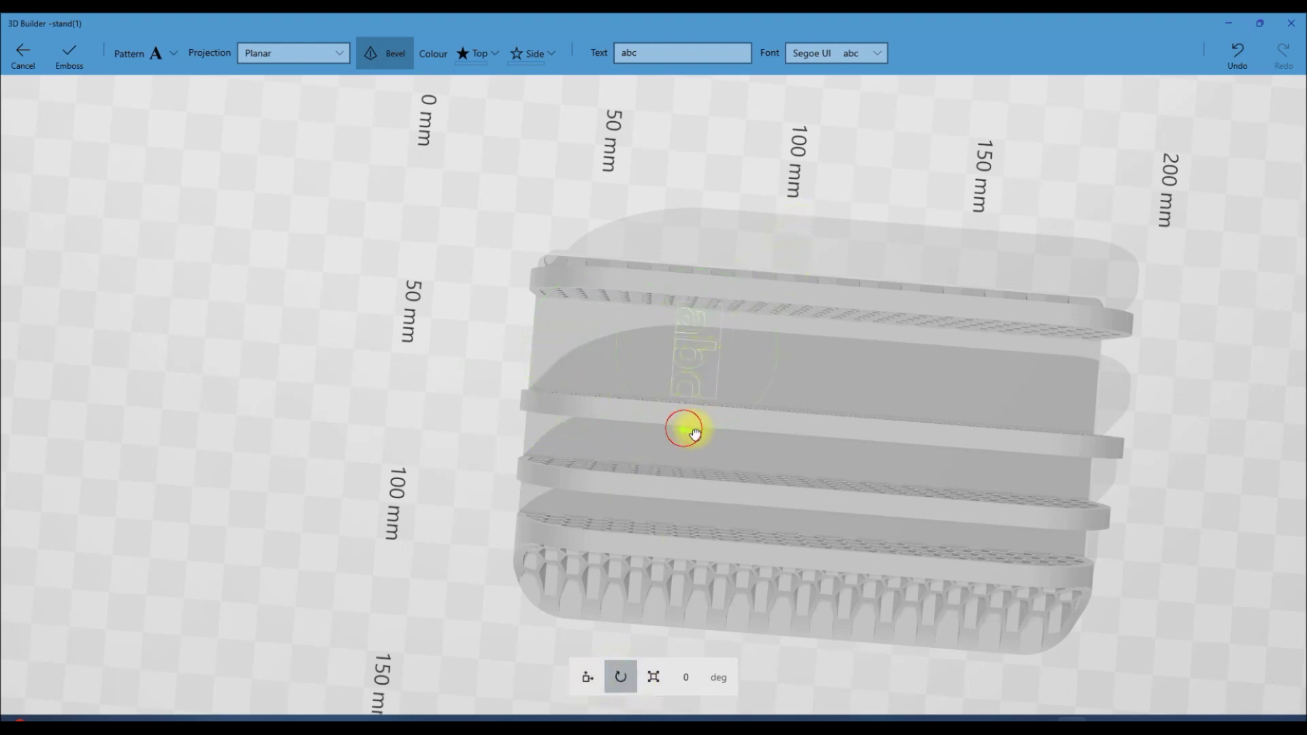
{"action": "left_click", "coordinate": [650, 674]}
Step: Rotate the abc text 90 degrees
{"action": "left_click", "coordinate": [690, 675]}
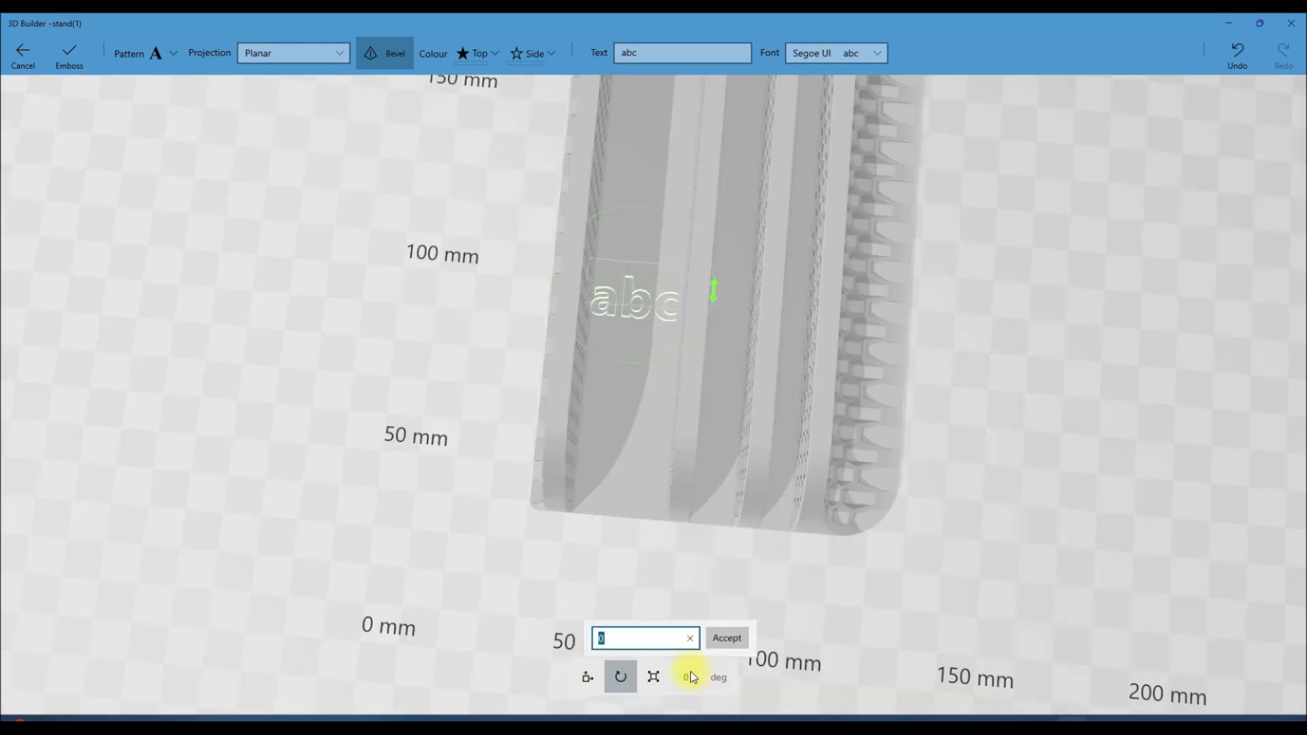
{"action": "type", "text": "90"}
{"action": "left_click", "coordinate": [728, 633]}
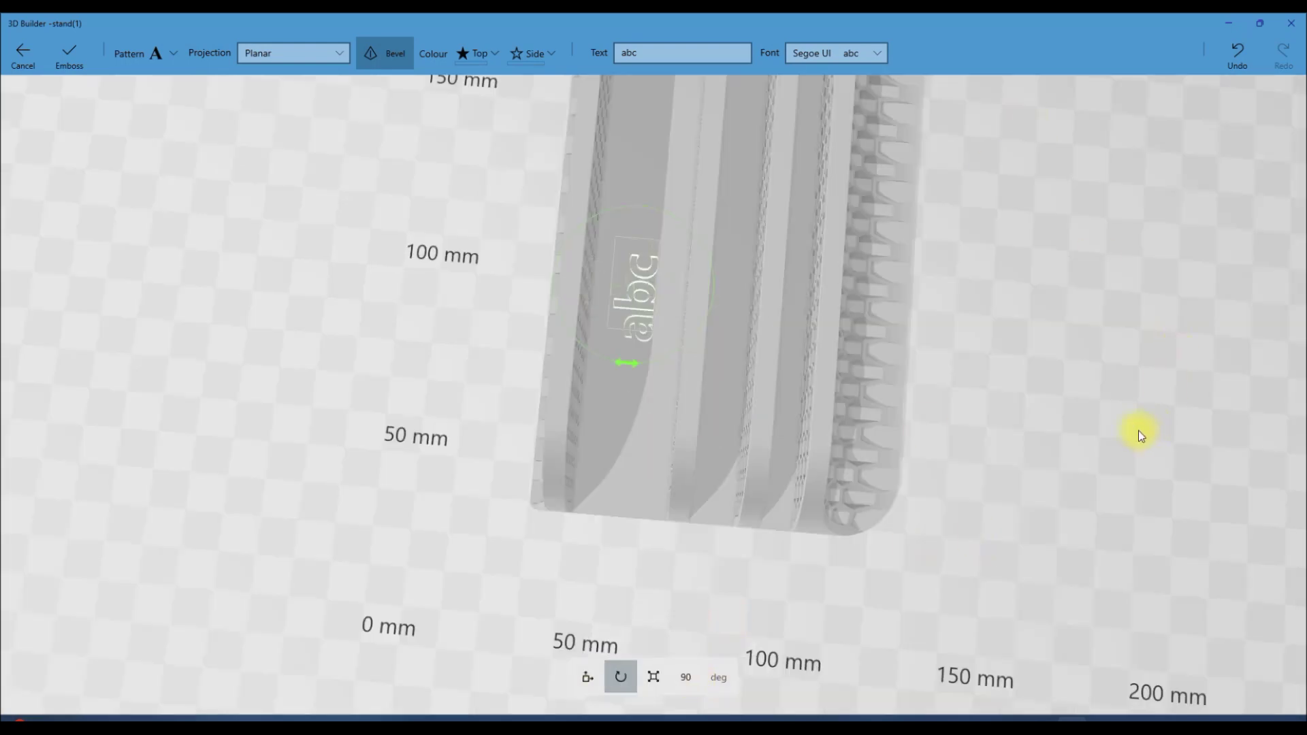
{"action": "left_click_drag", "start_coordinate": [1138, 430], "coordinate": [674, 606]}
{"action": "scroll", "coordinate": [794, 379], "scroll_direction": "up", "scroll_amount": 4}
{"action": "left_click_drag", "start_coordinate": [901, 248], "coordinate": [897, 299]}
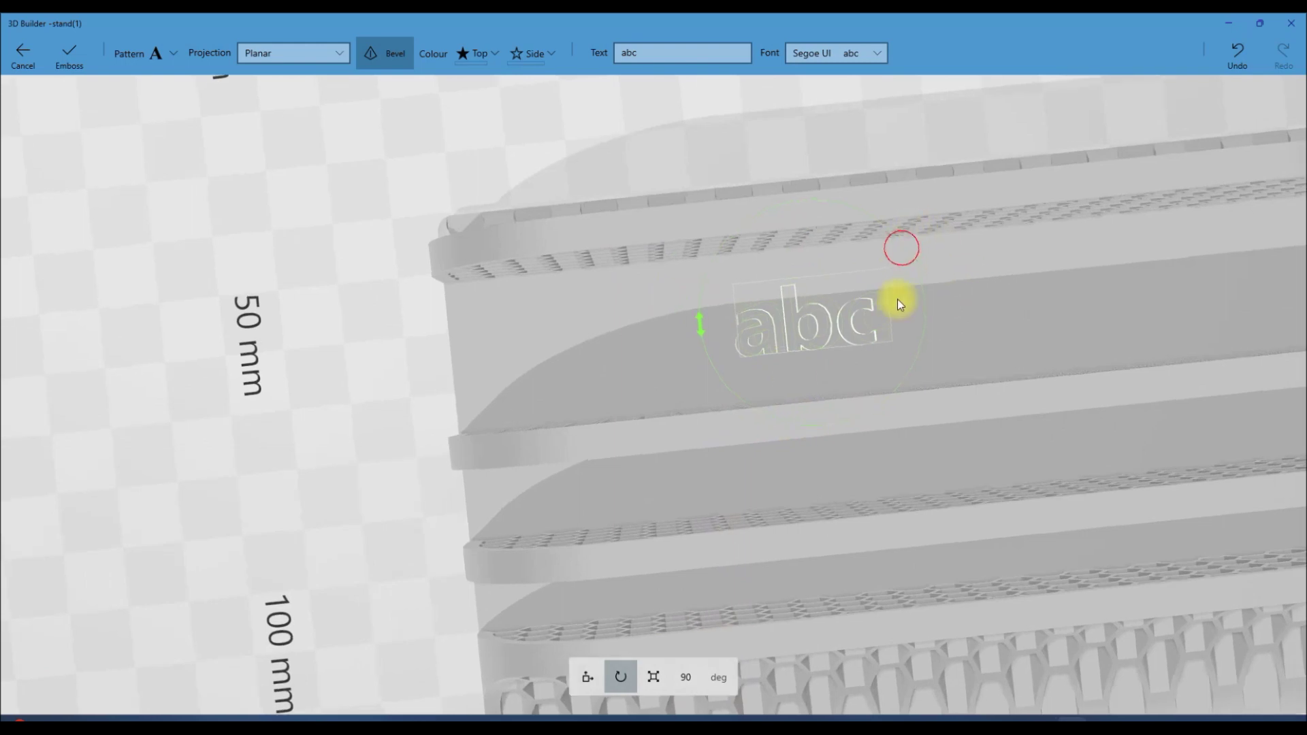
{"action": "scroll", "coordinate": [897, 300], "scroll_direction": "down", "scroll_amount": 10}
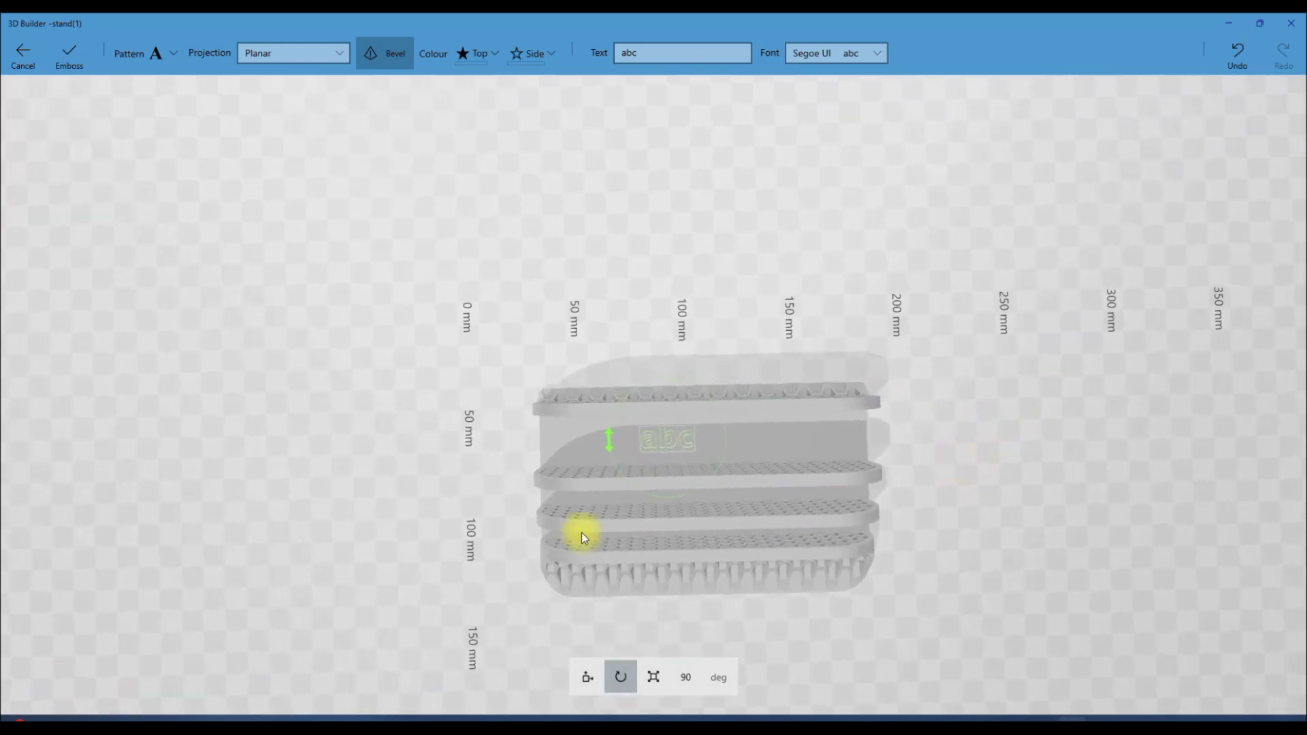
Step: Deepen the abc emboss to 9.26 mm and scale it to about 40%
{"action": "left_click_drag", "start_coordinate": [655, 470], "coordinate": [667, 553]}
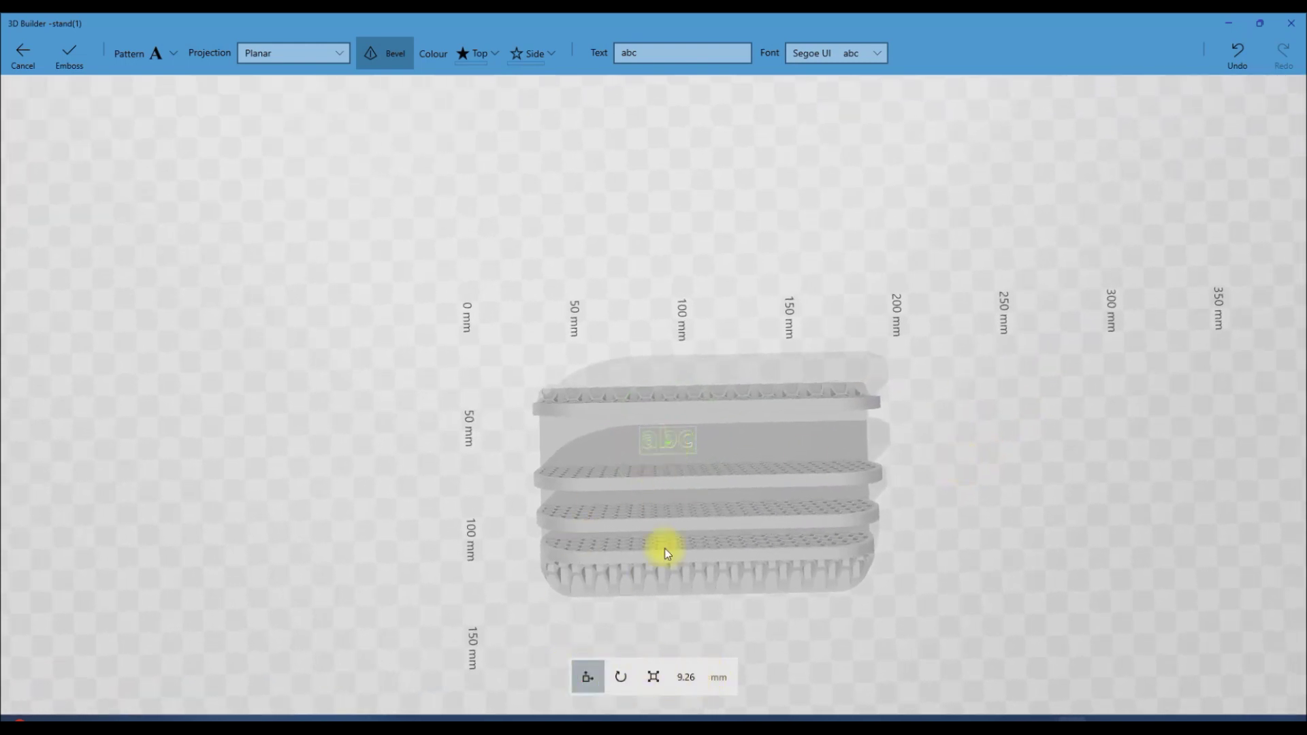
{"action": "left_click", "coordinate": [654, 676]}
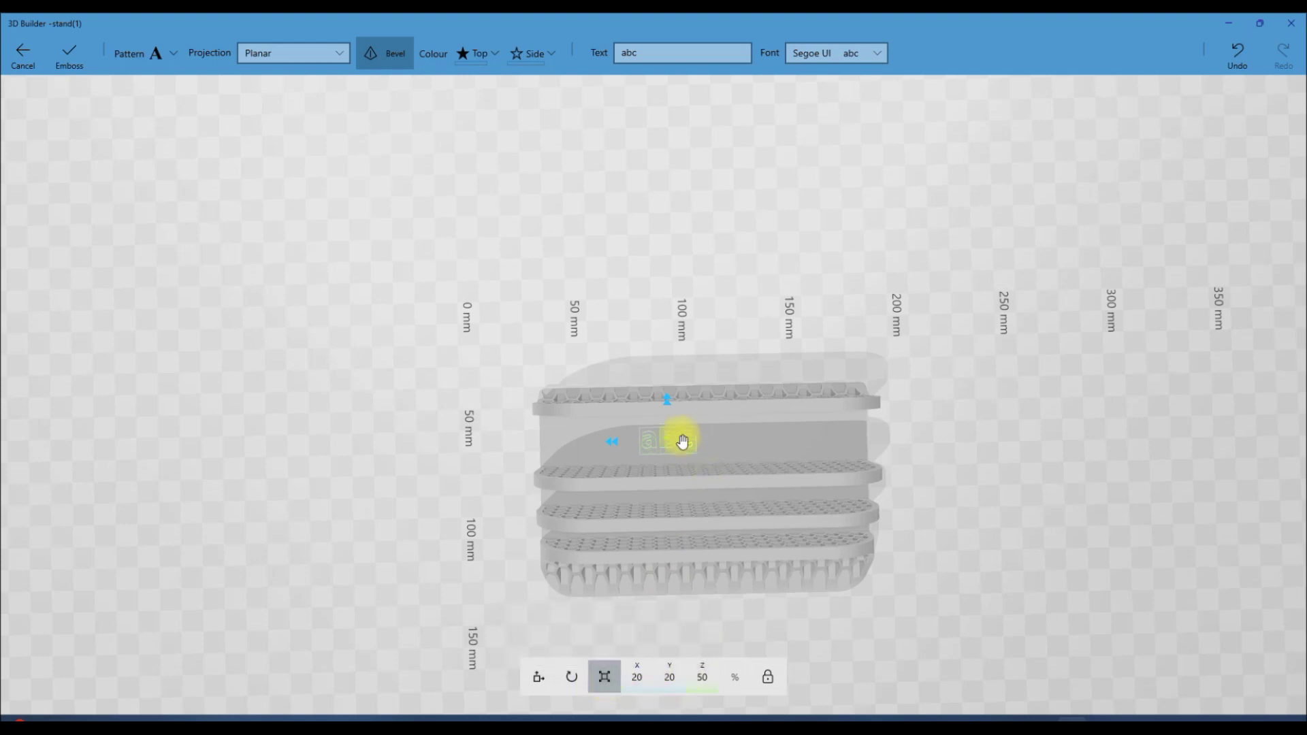
{"action": "left_click_drag", "start_coordinate": [614, 444], "coordinate": [580, 438]}
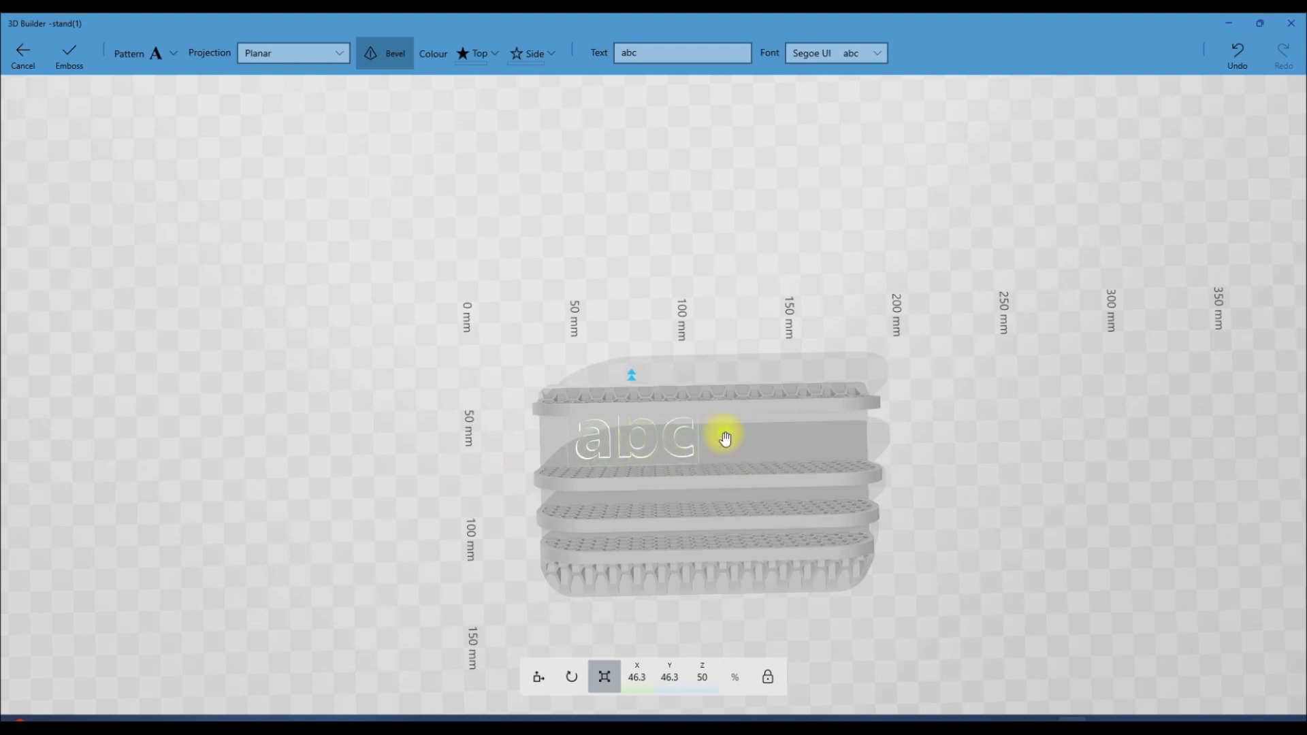
{"action": "mouse_move", "coordinate": [724, 435]}
{"action": "left_mouse_down"}
{"action": "mouse_move", "coordinate": [739, 440]}
{"action": "mouse_move", "coordinate": [716, 436]}
{"action": "left_mouse_up"}
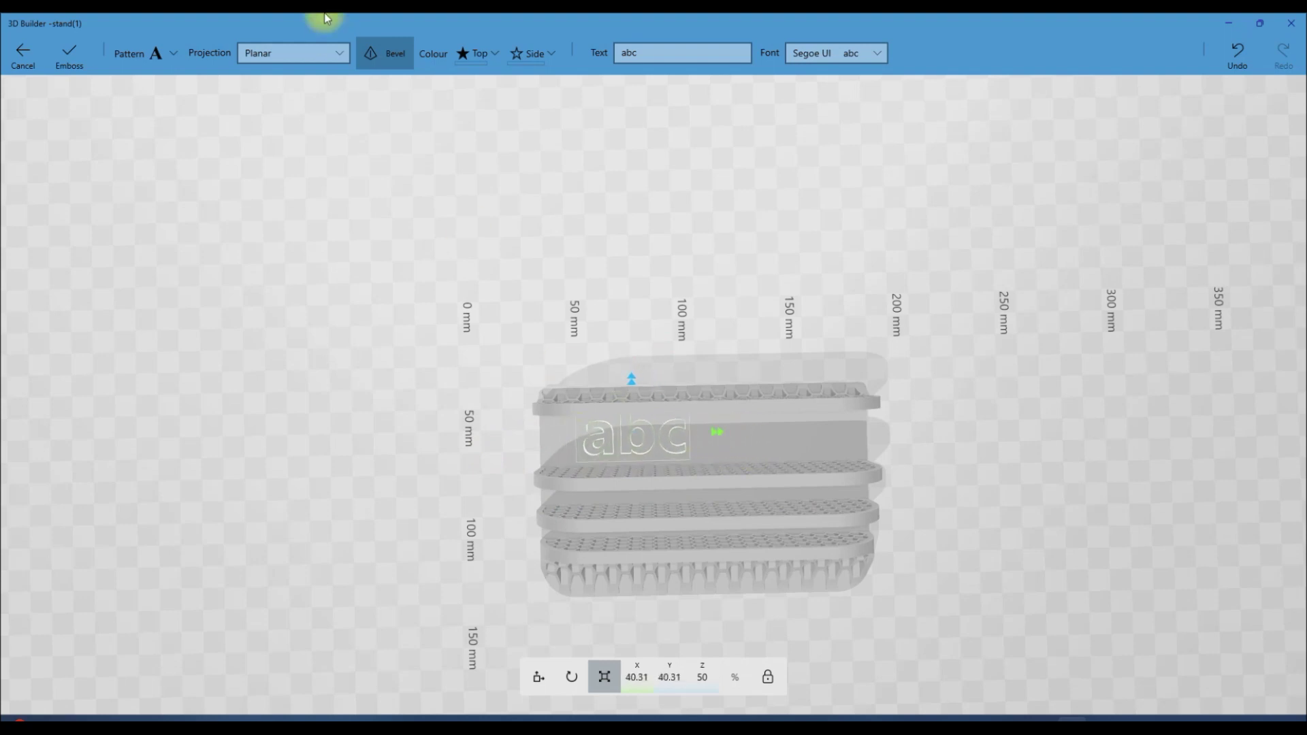
{"action": "left_click", "coordinate": [699, 57]}
Step: Change the emboss text to 'Julianna' and shrink it to 31.36% scale
{"action": "type", "text": "Ju"}
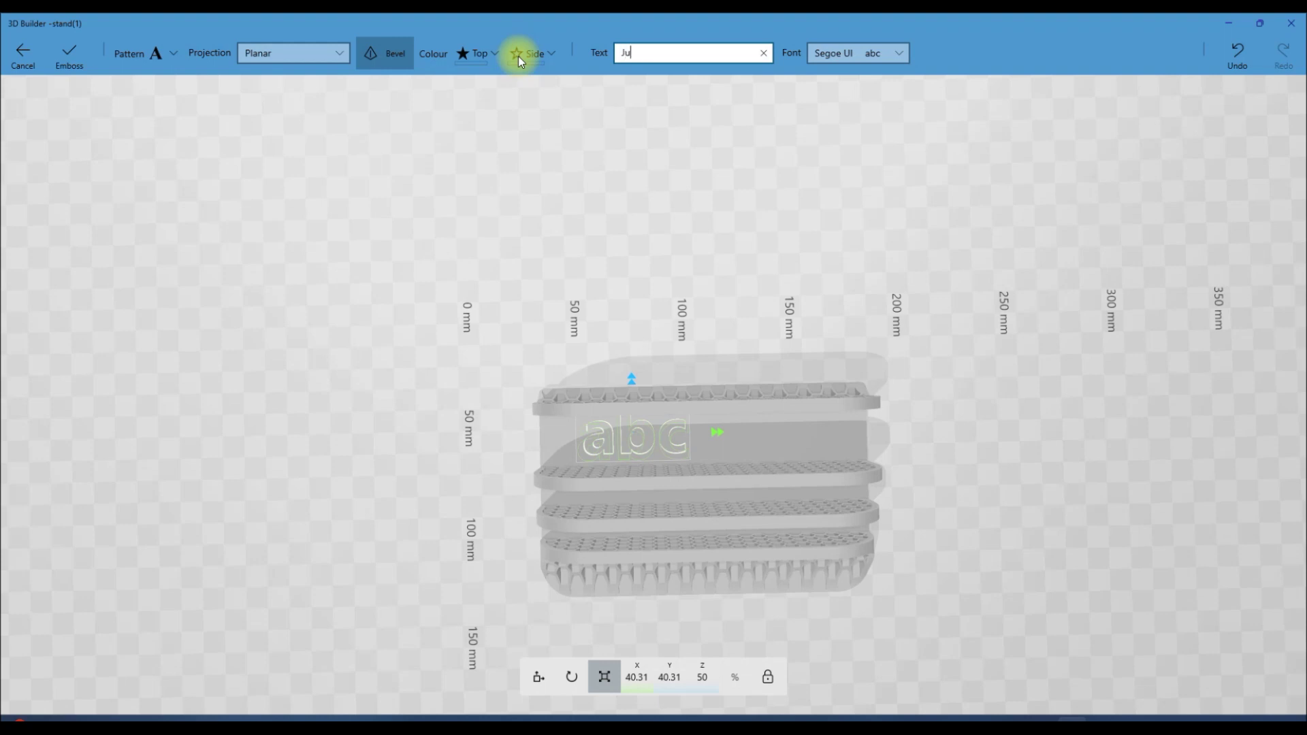
{"action": "type", "text": "lianna"}
{"action": "key", "text": "Return"}
{"action": "left_click_drag", "start_coordinate": [692, 447], "coordinate": [754, 451]}
{"action": "scroll", "coordinate": [785, 454], "scroll_direction": "up", "scroll_amount": 3}
{"action": "left_click_drag", "start_coordinate": [1014, 544], "coordinate": [961, 543]}
{"action": "left_click_drag", "start_coordinate": [713, 403], "coordinate": [709, 406]}
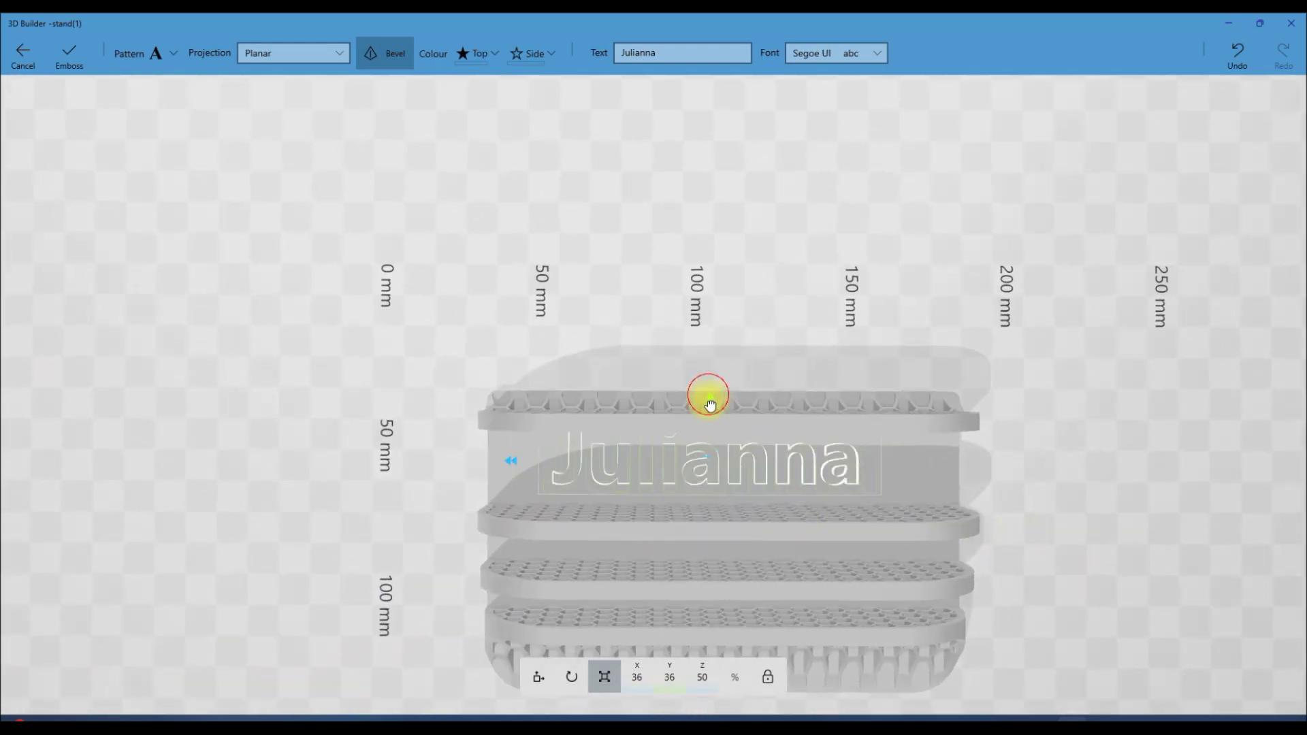
{"action": "right_click_drag", "start_coordinate": [938, 463], "coordinate": [1140, 446]}
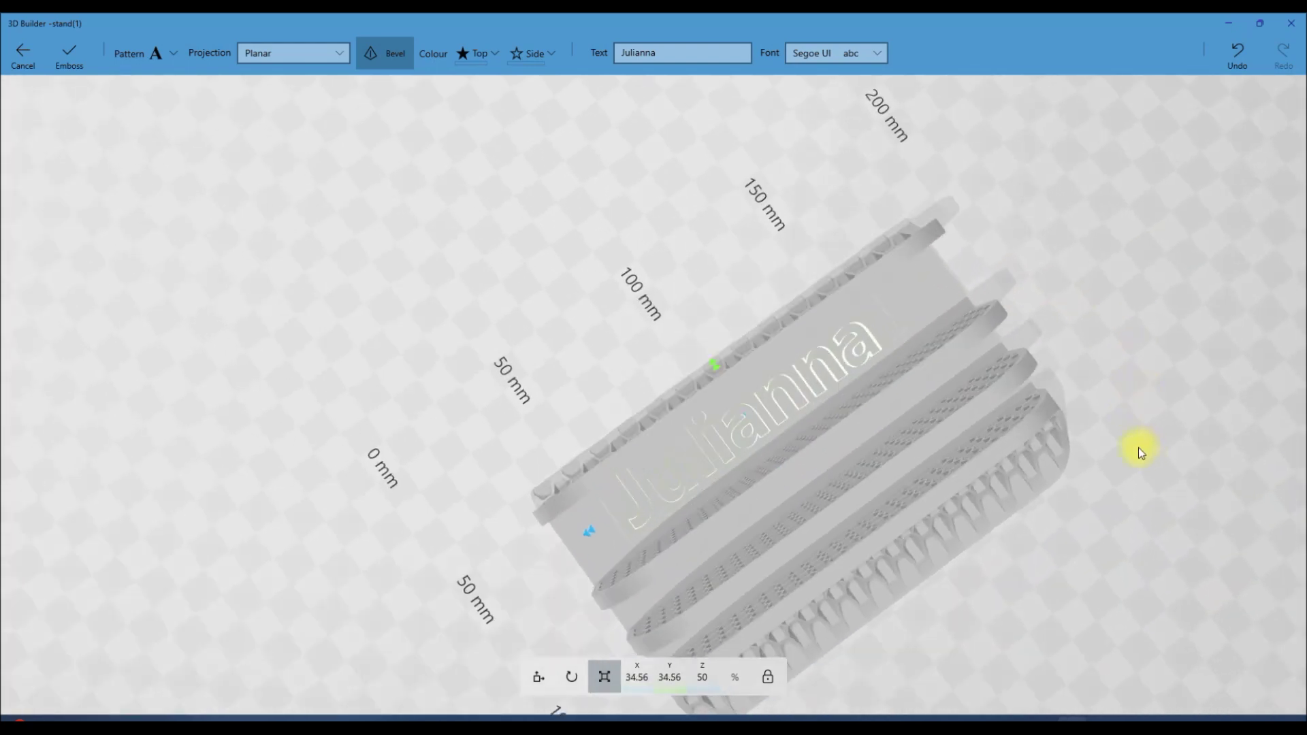
{"action": "left_click_drag", "start_coordinate": [710, 372], "coordinate": [719, 376]}
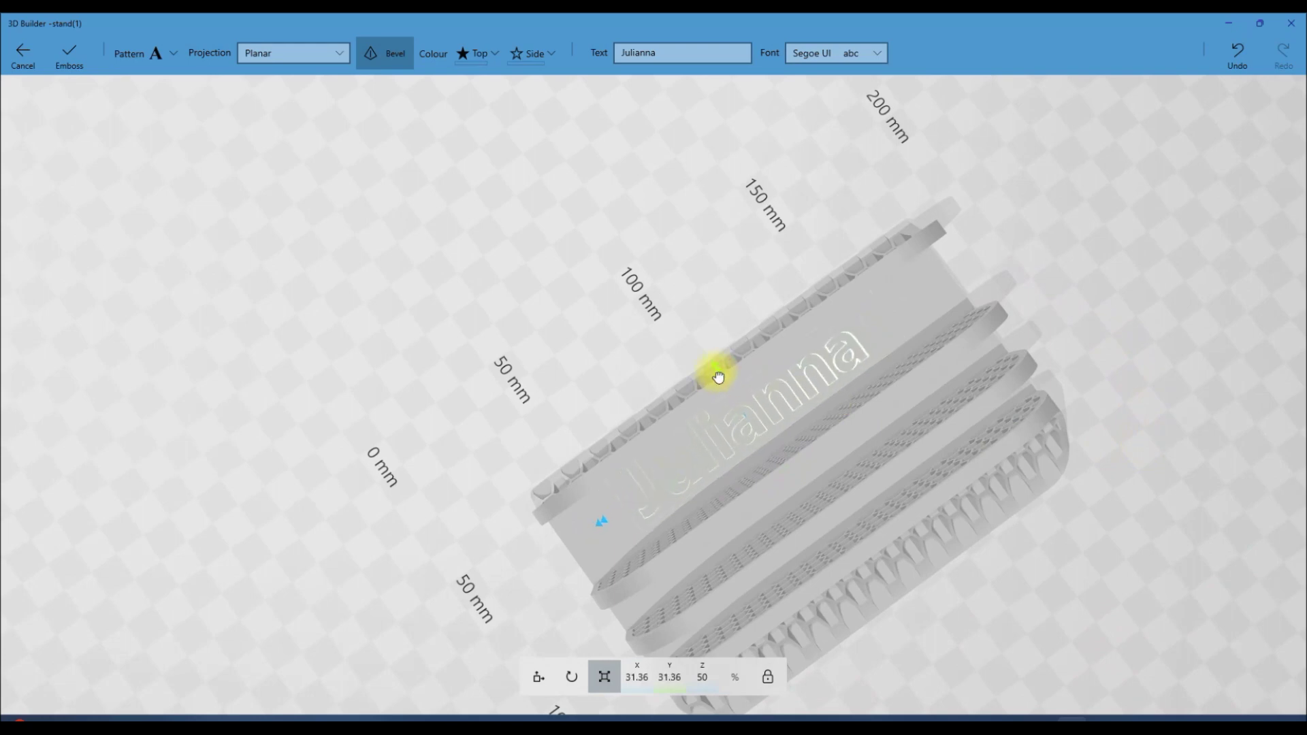
Step: Nudge the Julianna text up-right and then slightly left into the stand's slot
{"action": "left_click_drag", "start_coordinate": [762, 420], "coordinate": [776, 393]}
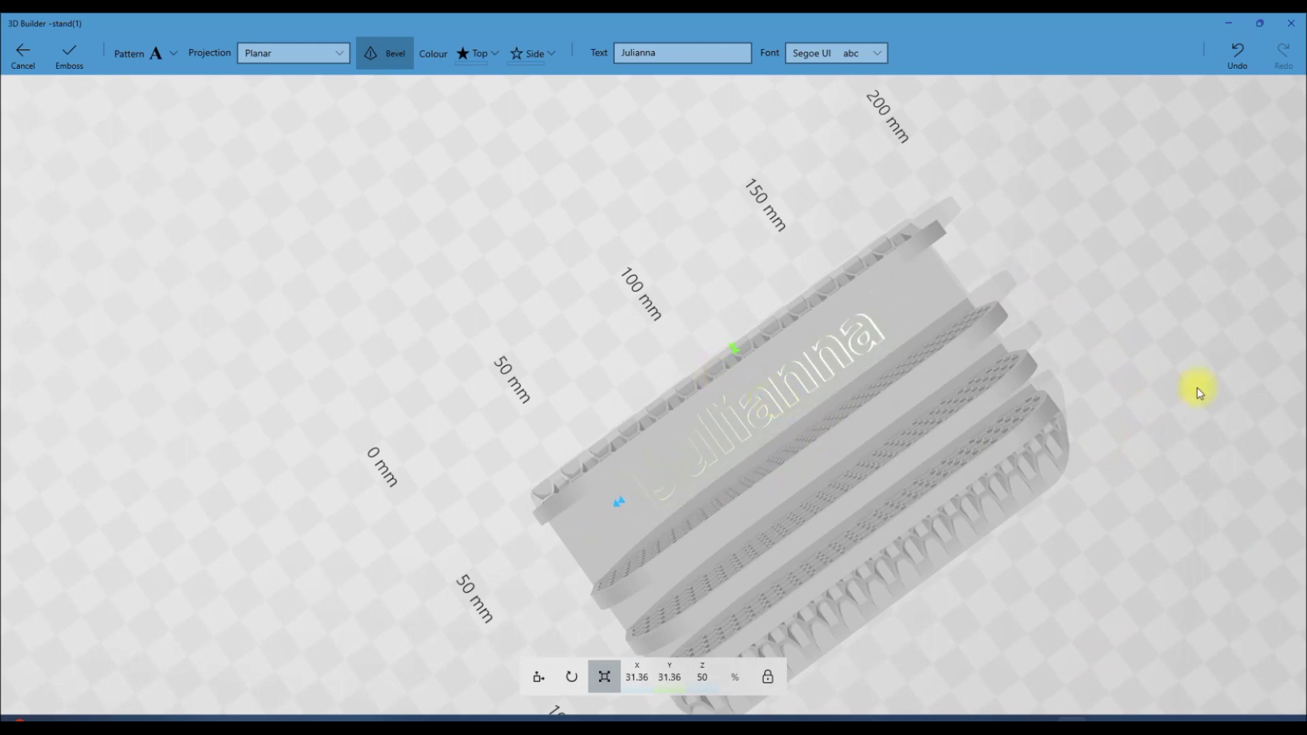
{"action": "right_click_drag", "start_coordinate": [1196, 388], "coordinate": [656, 427]}
{"action": "left_click_drag", "start_coordinate": [510, 398], "coordinate": [496, 401]}
{"action": "left_click_drag", "start_coordinate": [495, 549], "coordinate": [522, 554]}
{"action": "right_click_drag", "start_coordinate": [523, 553], "coordinate": [752, 464]}
{"action": "scroll", "coordinate": [808, 437], "scroll_direction": "down", "scroll_amount": 3}
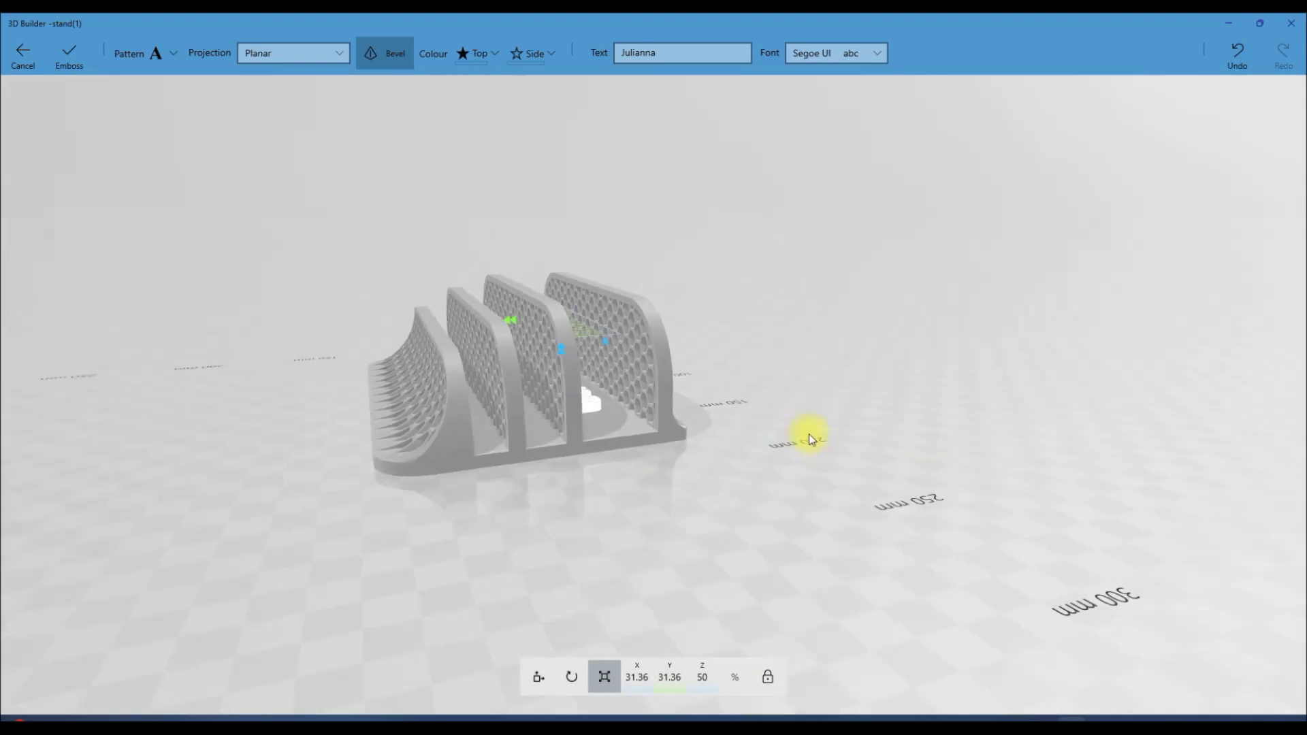
{"action": "scroll", "coordinate": [808, 436], "scroll_direction": "up", "scroll_amount": 4}
{"action": "right_click_drag", "start_coordinate": [819, 440], "coordinate": [721, 520]}
Step: Slide the Julianna text onto the slot floor along the stand's inner face
{"action": "left_click_drag", "start_coordinate": [499, 472], "coordinate": [537, 474]}
{"action": "right_click_drag", "start_coordinate": [825, 513], "coordinate": [1259, 639]}
{"action": "right_click_drag", "start_coordinate": [875, 513], "coordinate": [656, 348]}
{"action": "left_click_drag", "start_coordinate": [515, 455], "coordinate": [502, 452]}
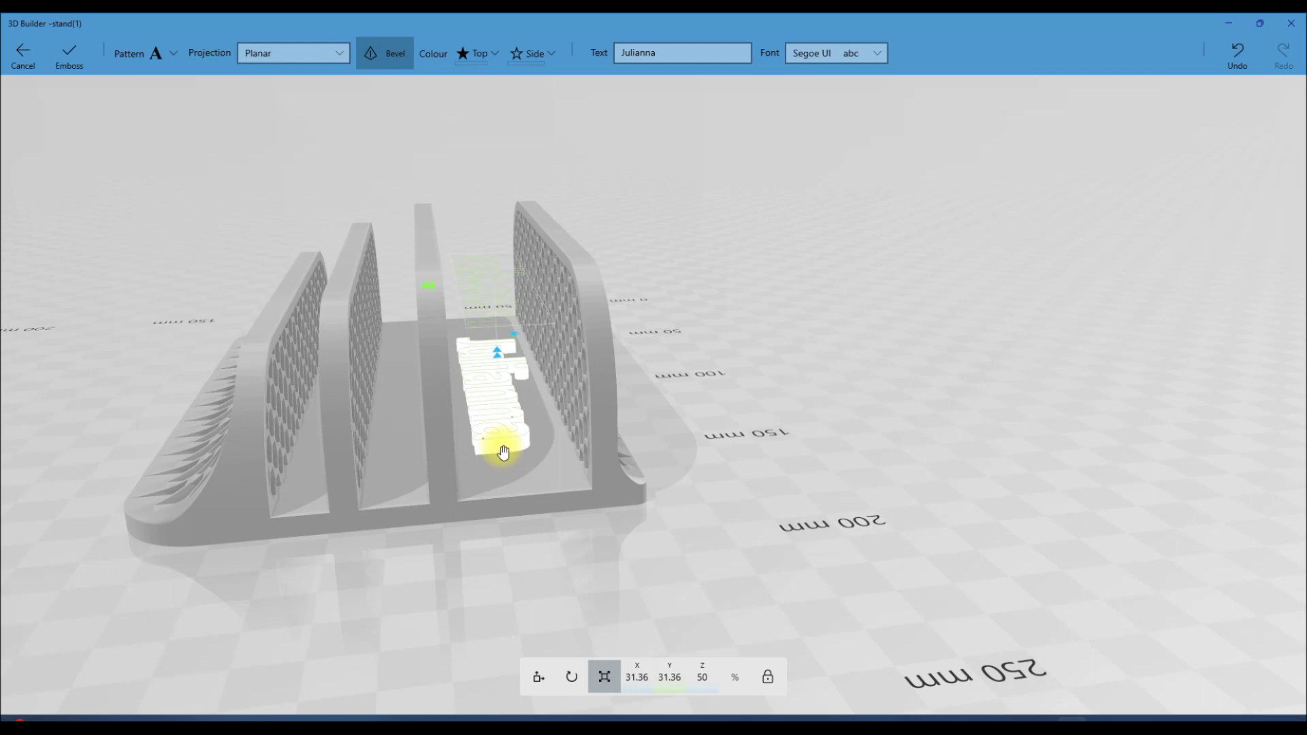
{"action": "right_click_drag", "start_coordinate": [504, 560], "coordinate": [660, 595]}
{"action": "left_click_drag", "start_coordinate": [667, 551], "coordinate": [652, 550]}
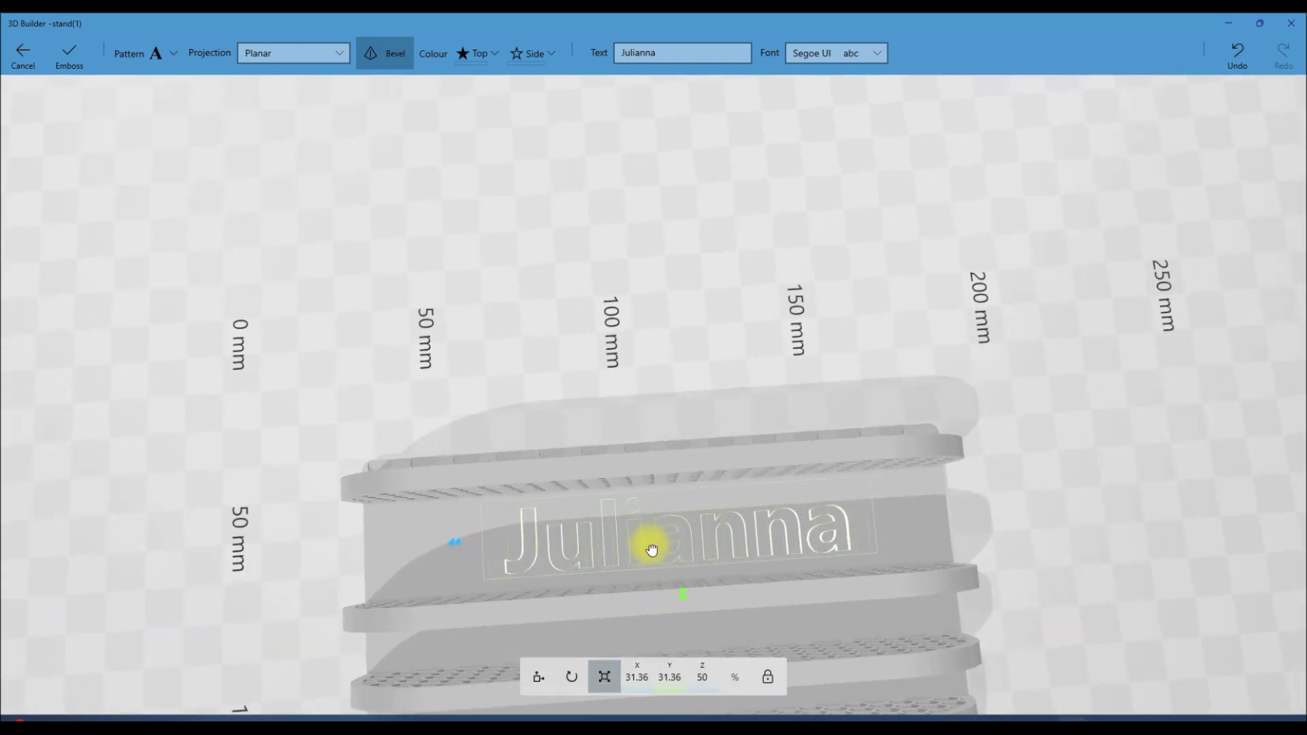
Step: Raise the Julianna emboss depth scale to 86.39 percent
{"action": "right_click_drag", "start_coordinate": [1133, 549], "coordinate": [610, 352]}
{"action": "left_click_drag", "start_coordinate": [610, 353], "coordinate": [636, 367]}
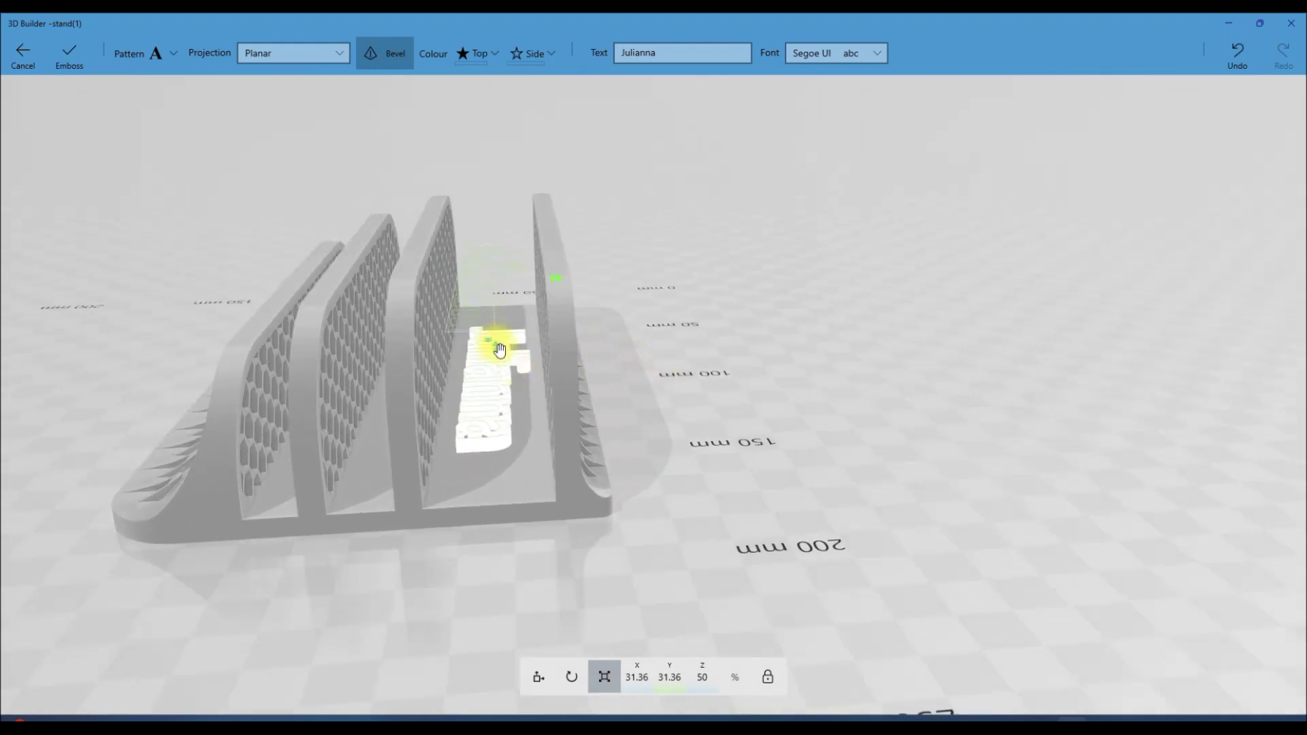
{"action": "left_click_drag", "start_coordinate": [497, 344], "coordinate": [488, 279]}
Step: Sink the Julianna text to a negative height so it becomes an engraving
{"action": "left_click_drag", "start_coordinate": [568, 390], "coordinate": [715, 374]}
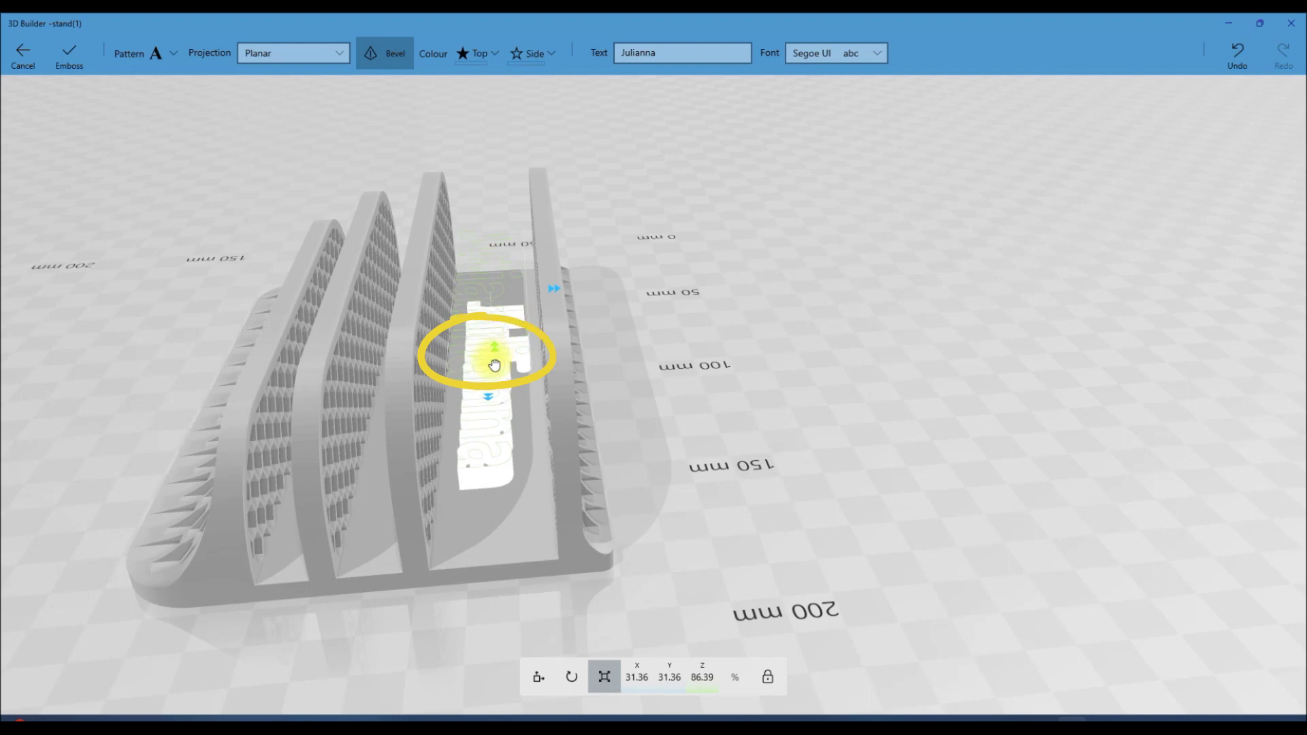
{"action": "left_click_drag", "start_coordinate": [494, 365], "coordinate": [499, 466]}
{"action": "left_click_drag", "start_coordinate": [491, 645], "coordinate": [850, 720]}
{"action": "right_click_drag", "start_coordinate": [1065, 452], "coordinate": [939, 108]}
{"action": "scroll", "coordinate": [939, 108], "scroll_direction": "down", "scroll_amount": 3}
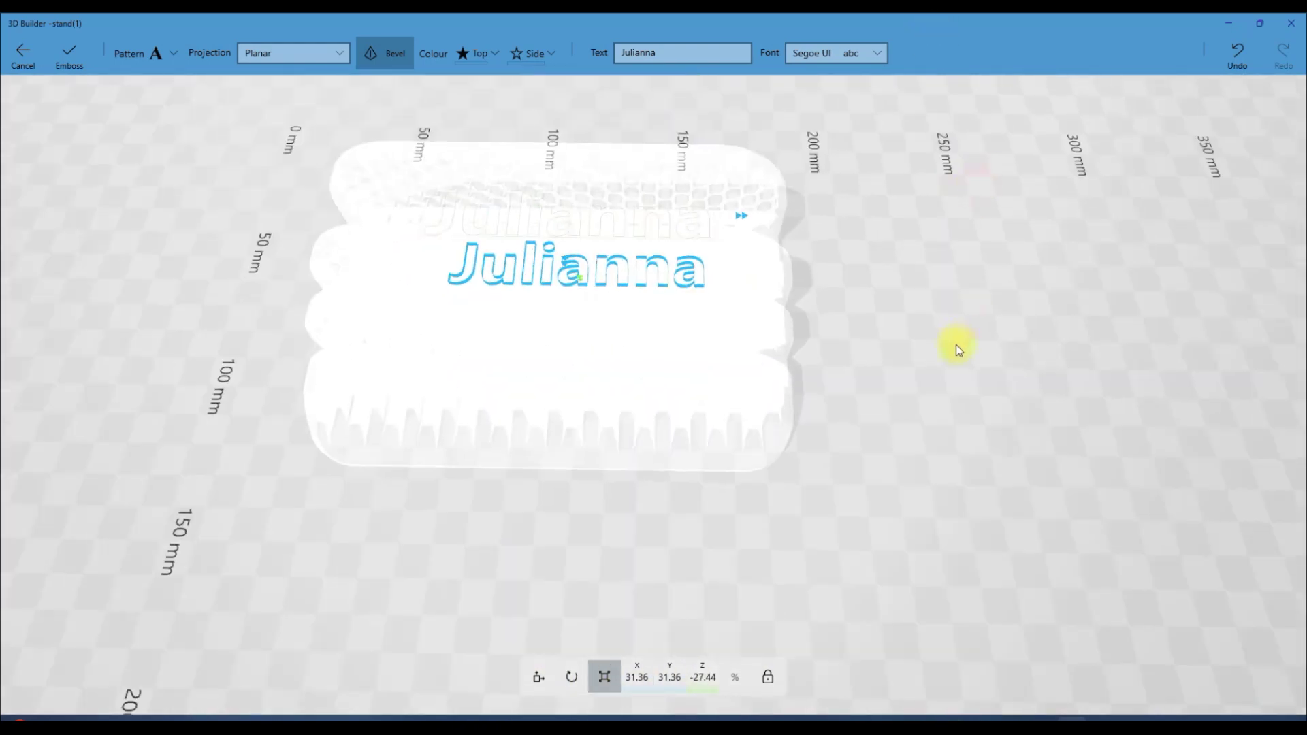
{"action": "right_click_drag", "start_coordinate": [955, 345], "coordinate": [965, 512]}
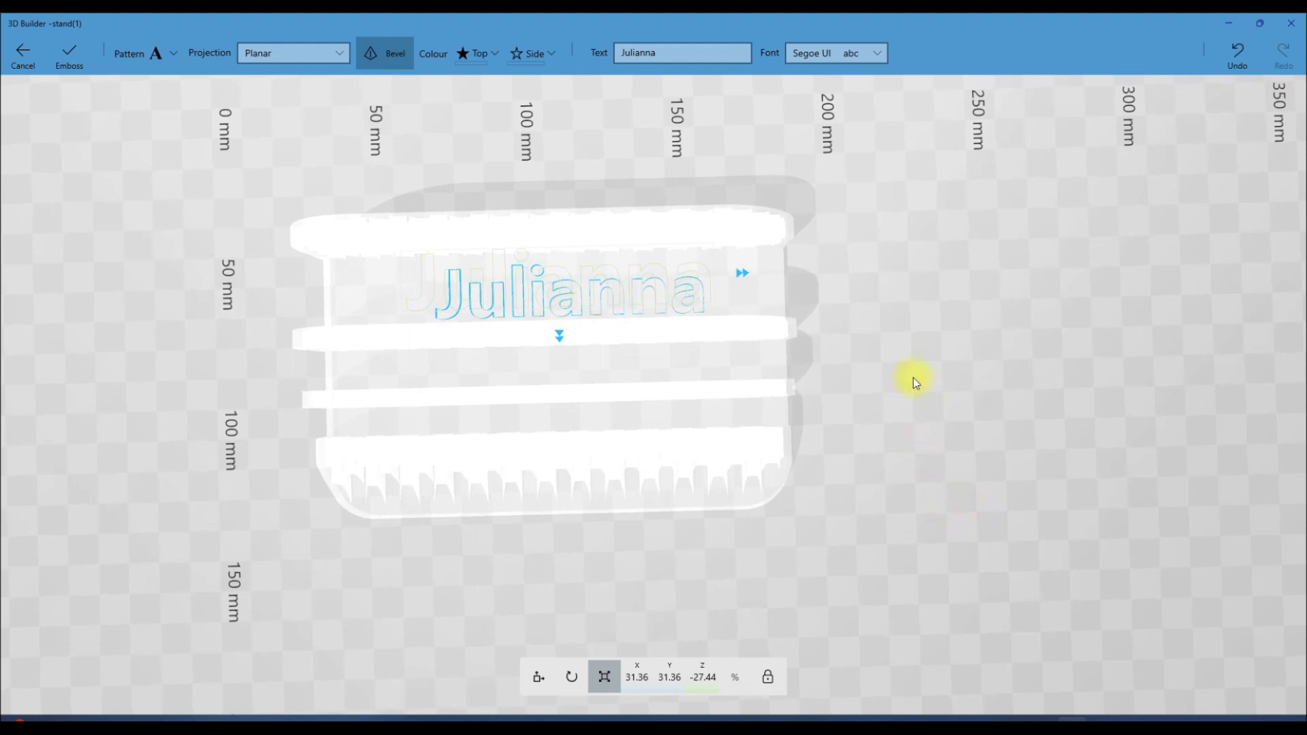
{"action": "scroll", "coordinate": [612, 329], "scroll_direction": "up", "scroll_amount": 2}
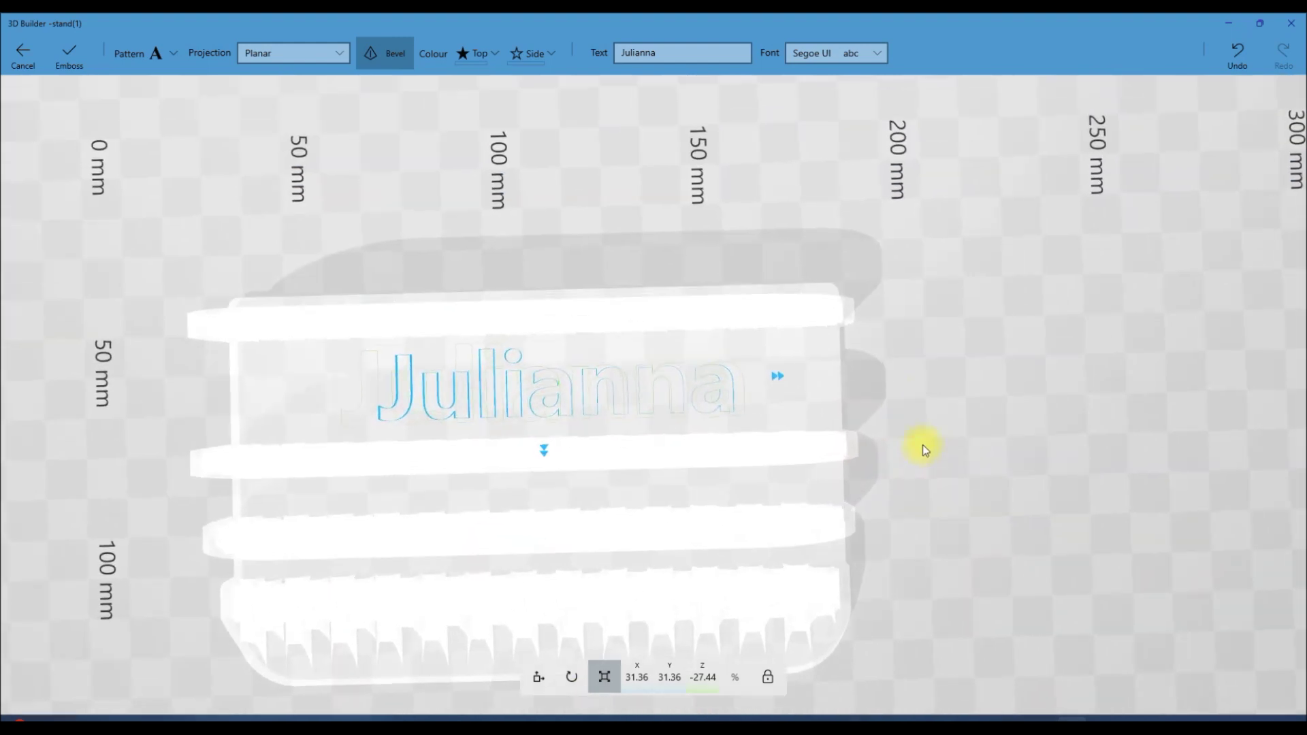
{"action": "right_click_drag", "start_coordinate": [921, 443], "coordinate": [991, 389]}
Step: Shift the Julianna text left onto the upper panel between the top two ribs
{"action": "left_click", "coordinate": [539, 676]}
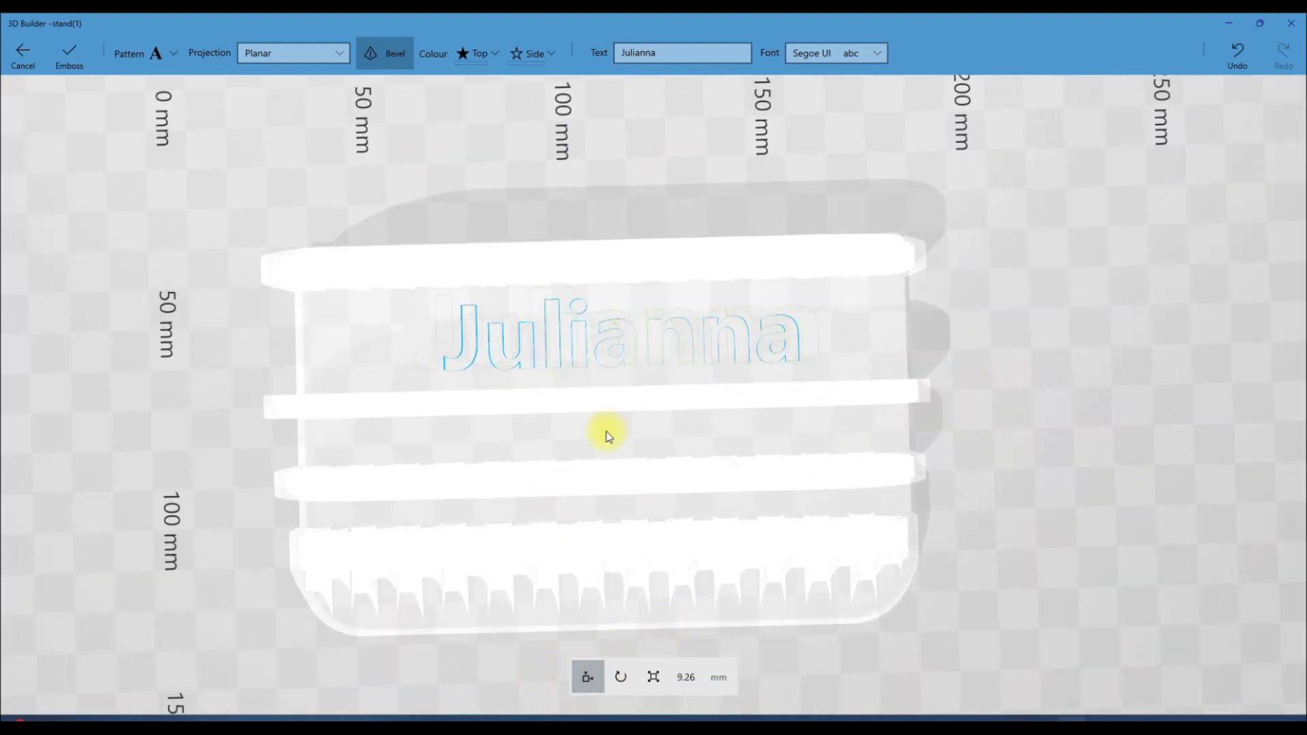
{"action": "left_click_drag", "start_coordinate": [627, 345], "coordinate": [547, 352]}
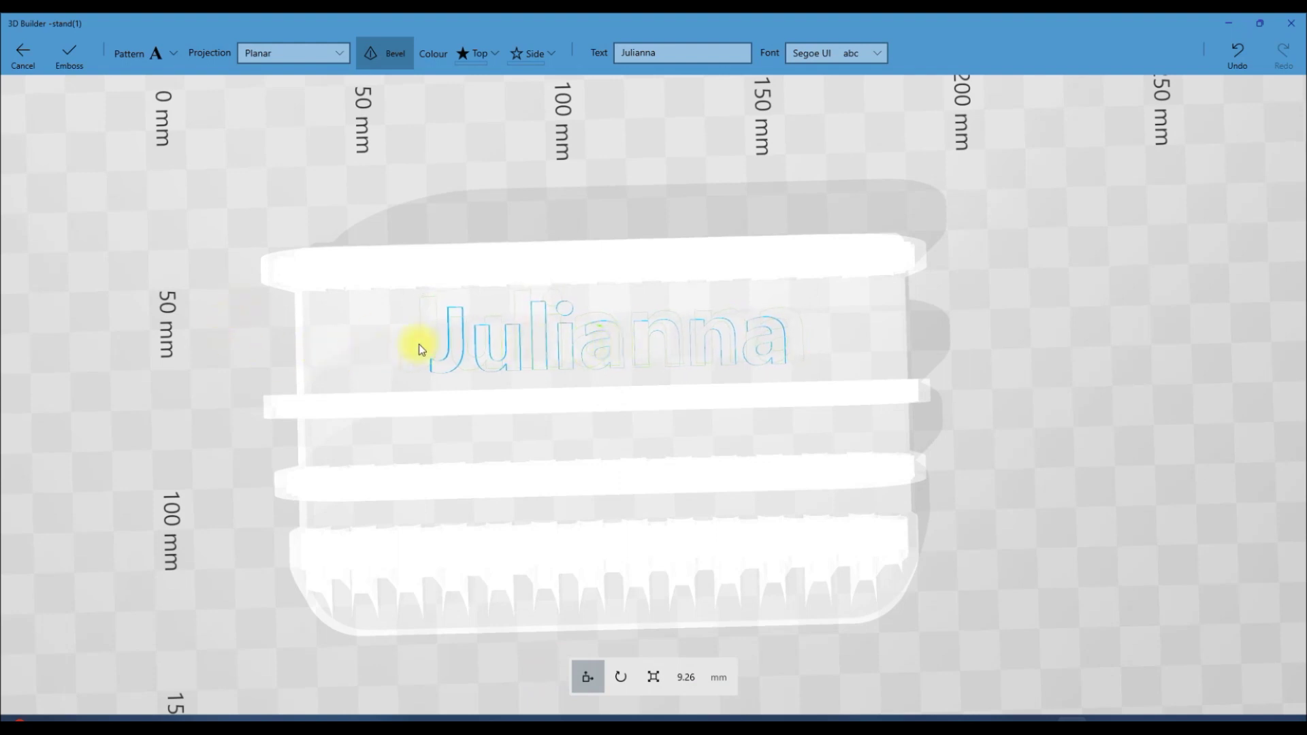
{"action": "mouse_move", "coordinate": [700, 344]}
{"action": "left_mouse_down"}
{"action": "mouse_move", "coordinate": [673, 344]}
{"action": "mouse_move", "coordinate": [688, 347]}
{"action": "mouse_move", "coordinate": [684, 361]}
{"action": "mouse_move", "coordinate": [680, 345]}
{"action": "left_mouse_up"}
{"action": "right_click_drag", "start_coordinate": [1038, 416], "coordinate": [1055, 460]}
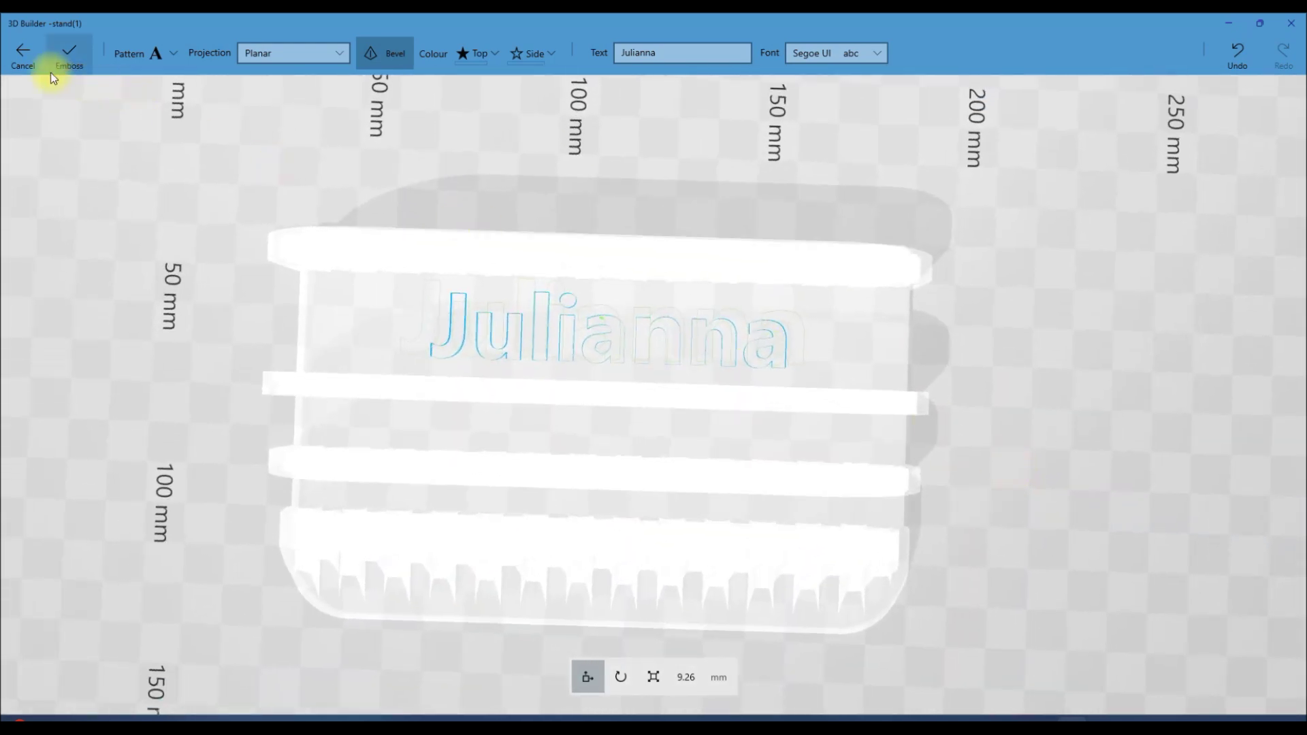
Step: Commit the Julianna engraving and orbit around to inspect the engraved stand
{"action": "left_click", "coordinate": [69, 55]}
{"action": "right_click_drag", "start_coordinate": [1016, 415], "coordinate": [483, 392]}
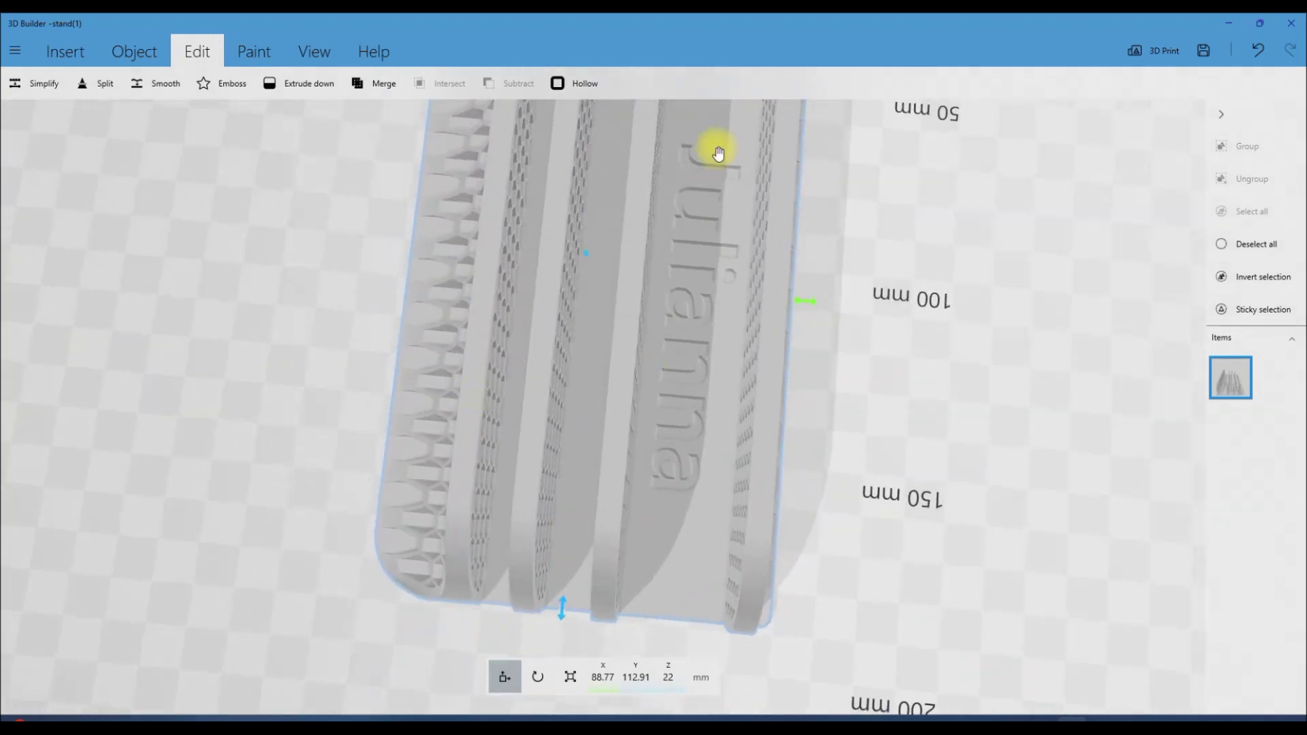
{"action": "right_click_drag", "start_coordinate": [714, 430], "coordinate": [1306, 531]}
{"action": "right_click_drag", "start_coordinate": [1077, 422], "coordinate": [1008, 498]}
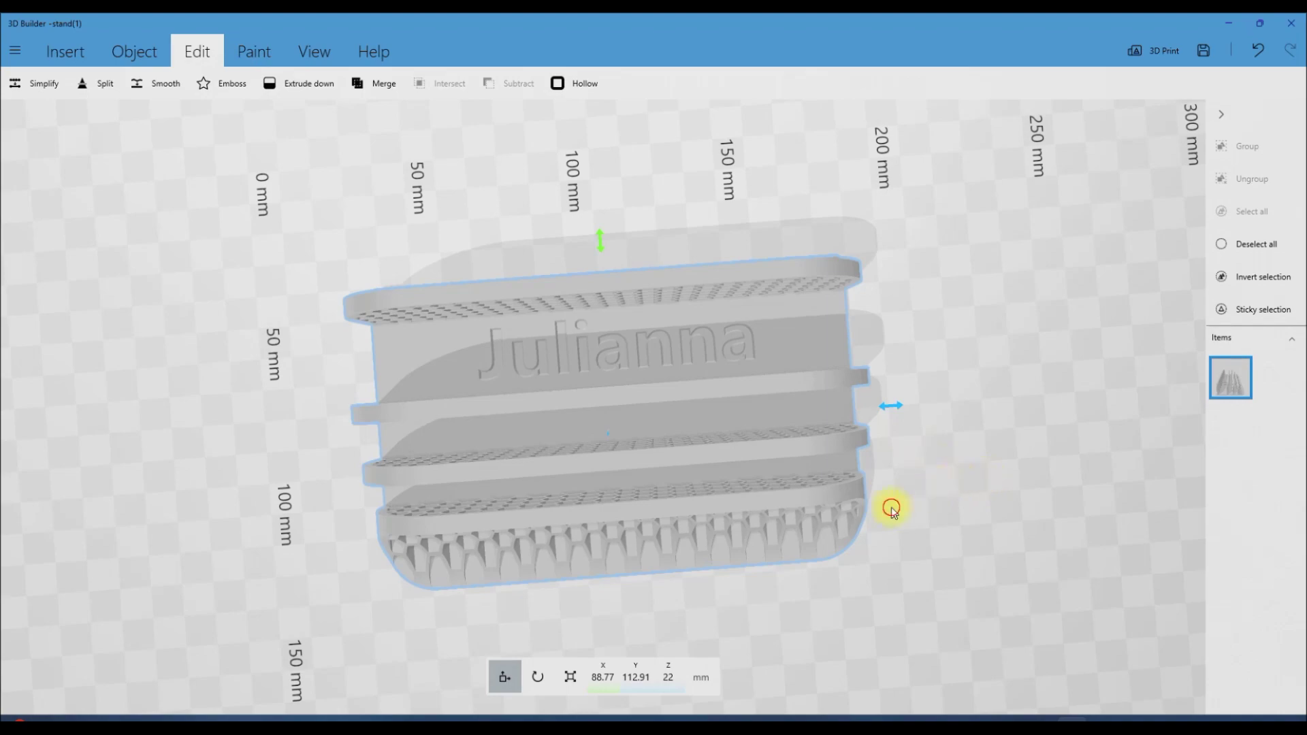
{"action": "right_click_drag", "start_coordinate": [892, 511], "coordinate": [854, 580]}
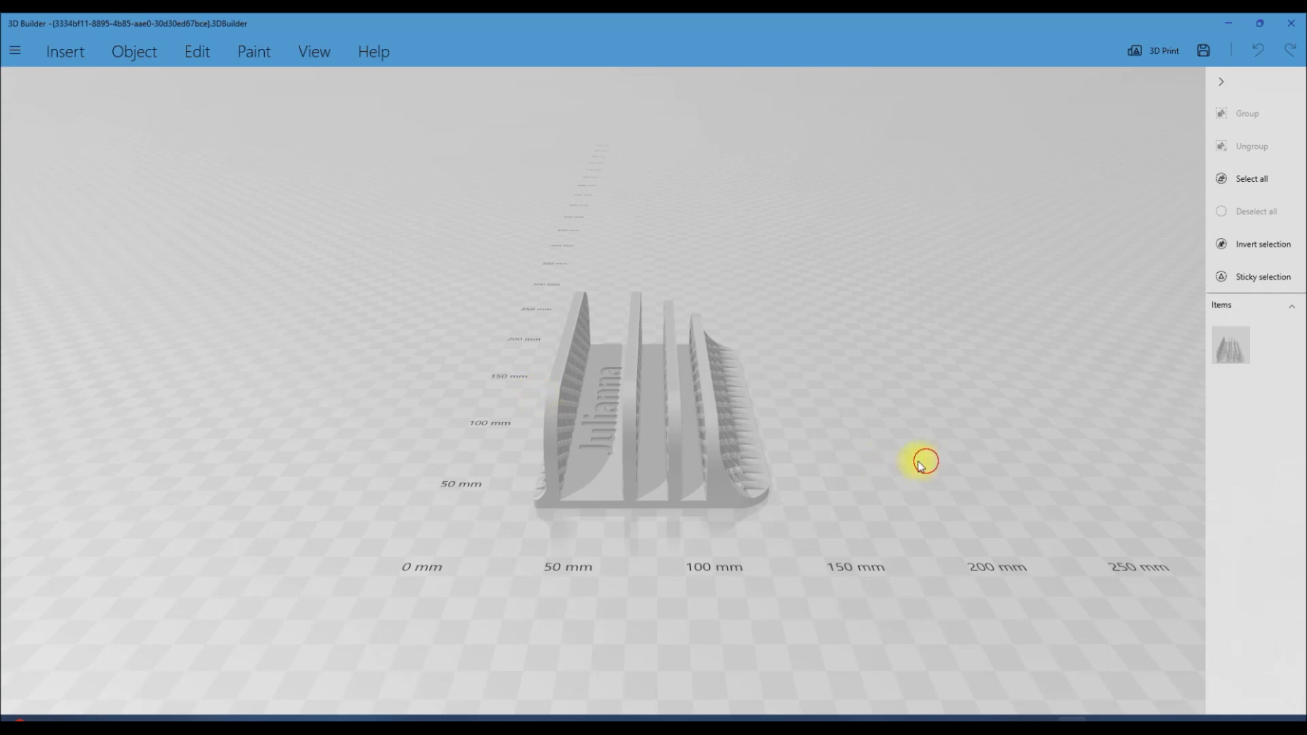
Step: Turn the view to the engraved stand's flat underside and bring up the Edit tools
{"action": "right_click_drag", "start_coordinate": [918, 465], "coordinate": [1007, 269]}
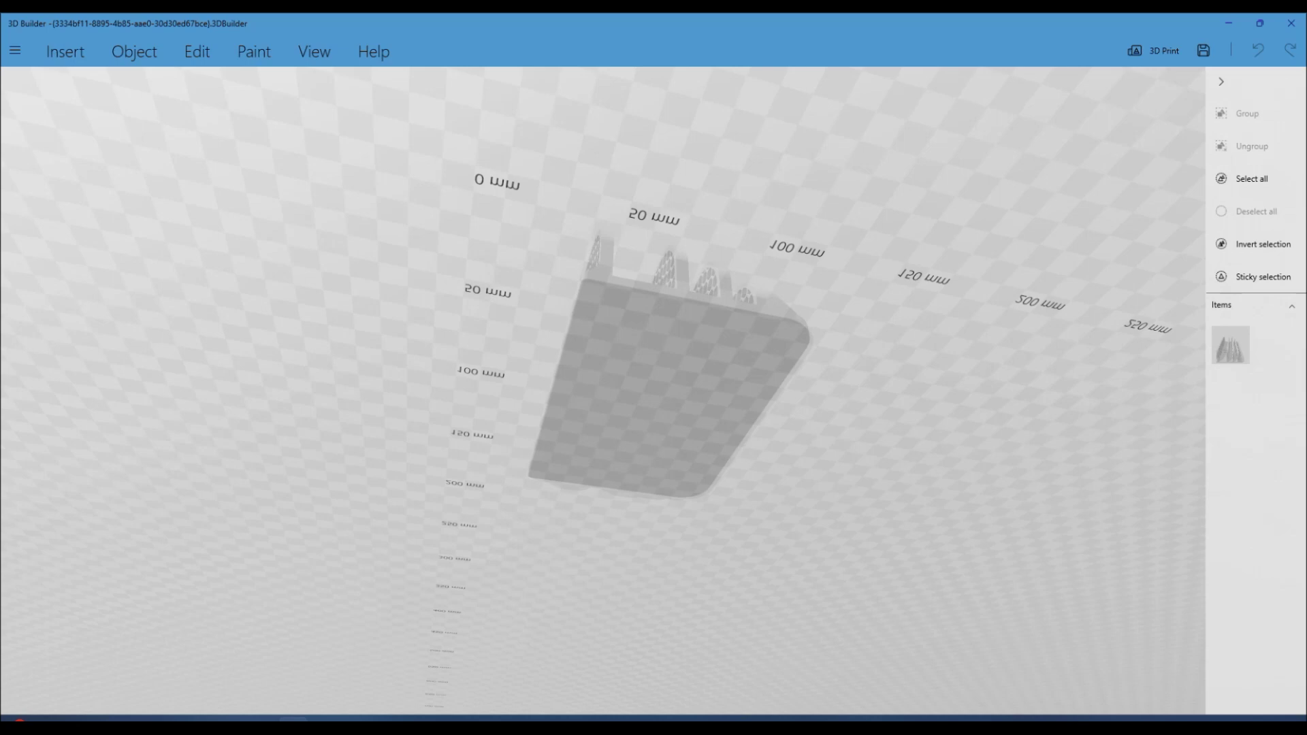
{"action": "right_click_drag", "start_coordinate": [300, 335], "coordinate": [291, 370]}
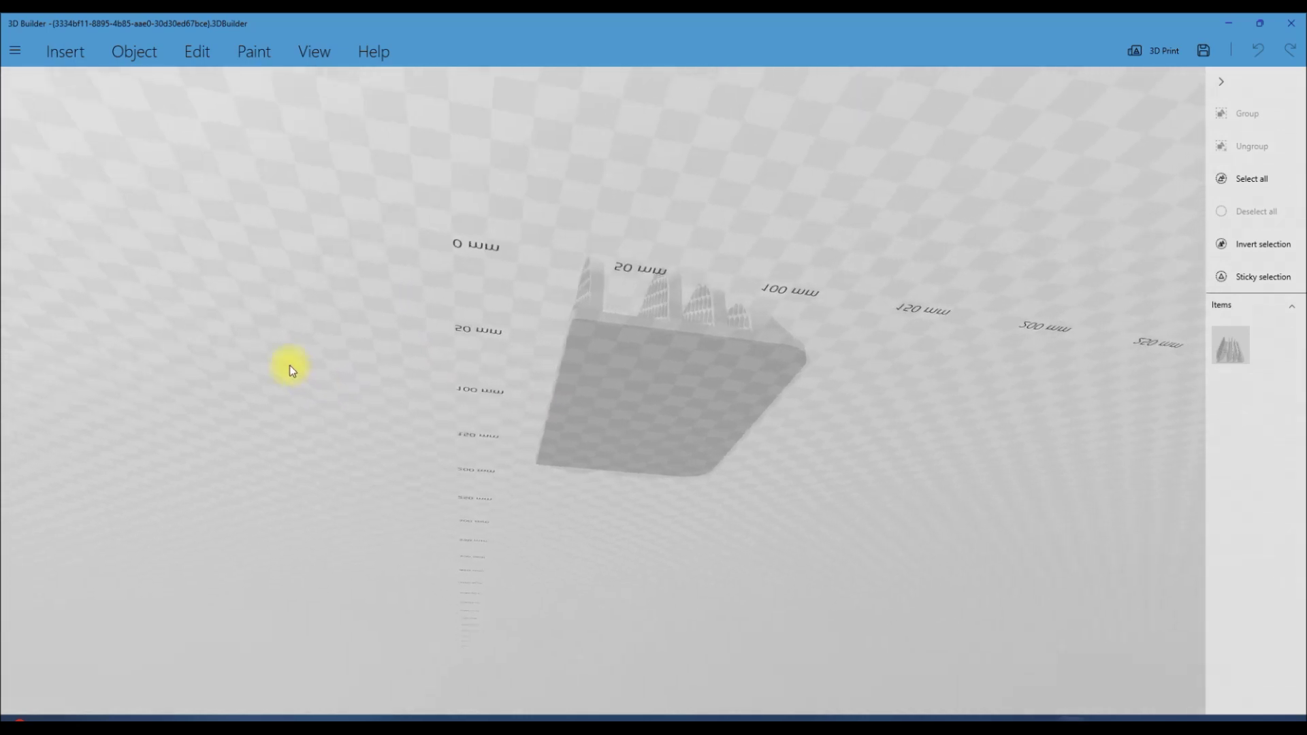
{"action": "left_click", "coordinate": [196, 51]}
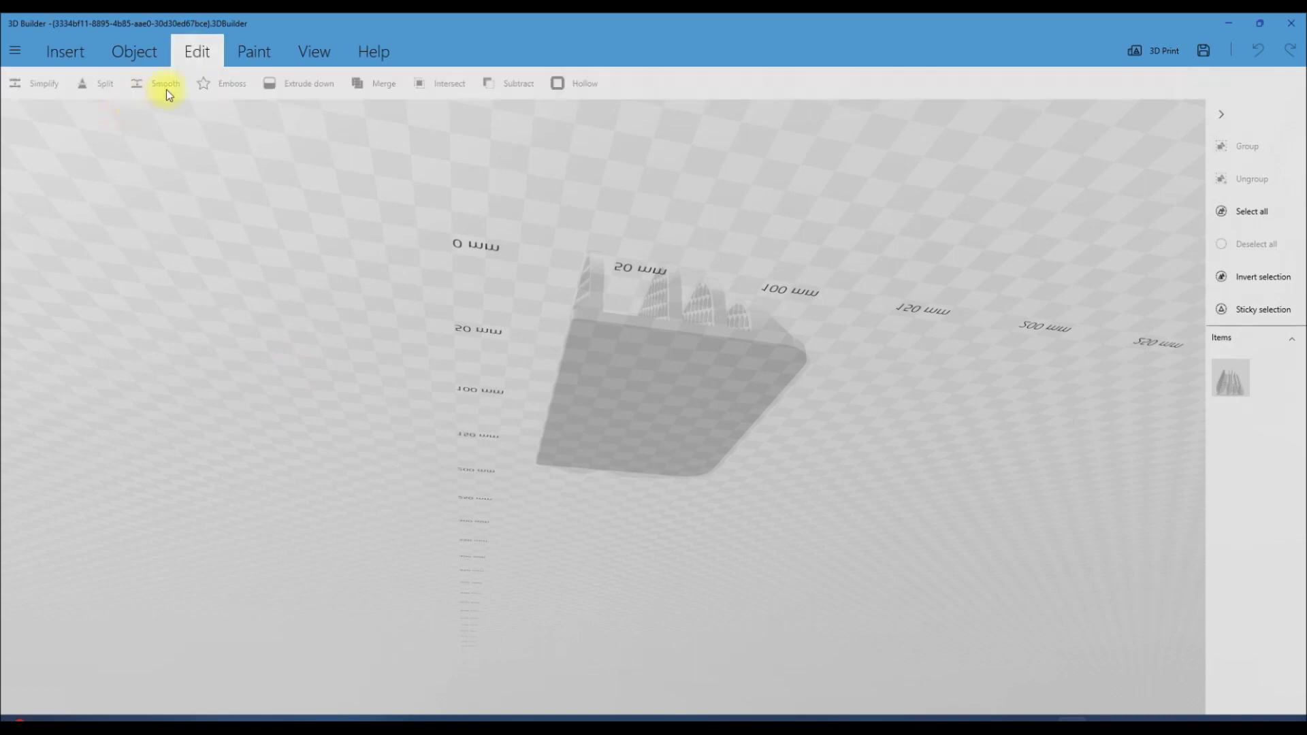
Step: Start a new emboss on the stand, loading the circular logo image onto the underside
{"action": "left_click", "coordinate": [616, 330]}
{"action": "left_click", "coordinate": [232, 83]}
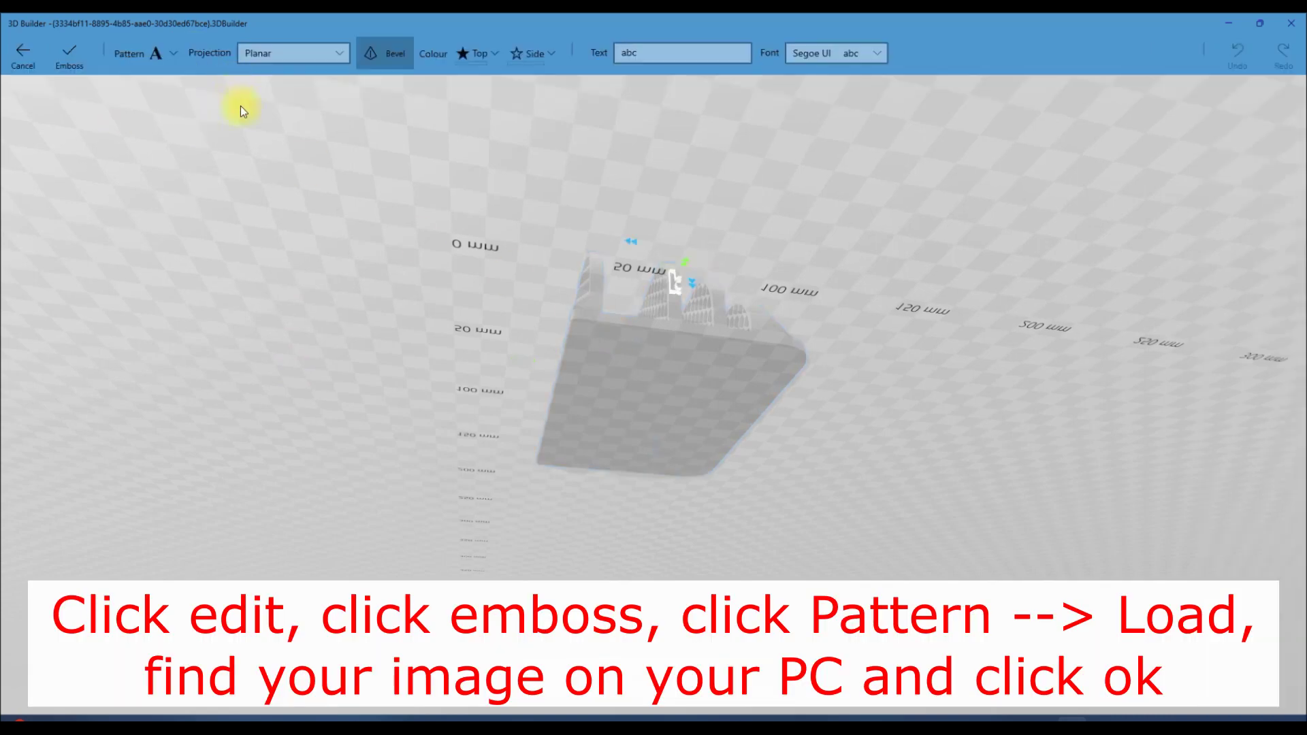
{"action": "left_click", "coordinate": [170, 52]}
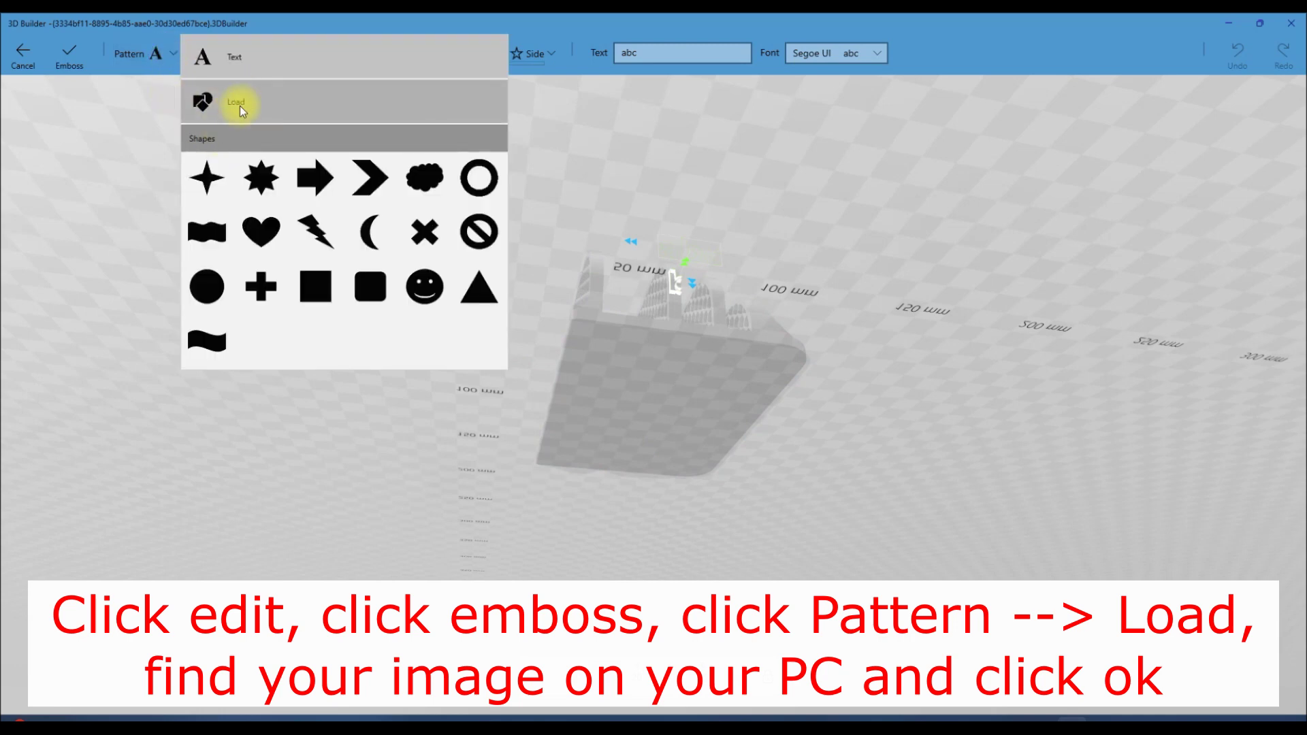
{"action": "left_click", "coordinate": [231, 107]}
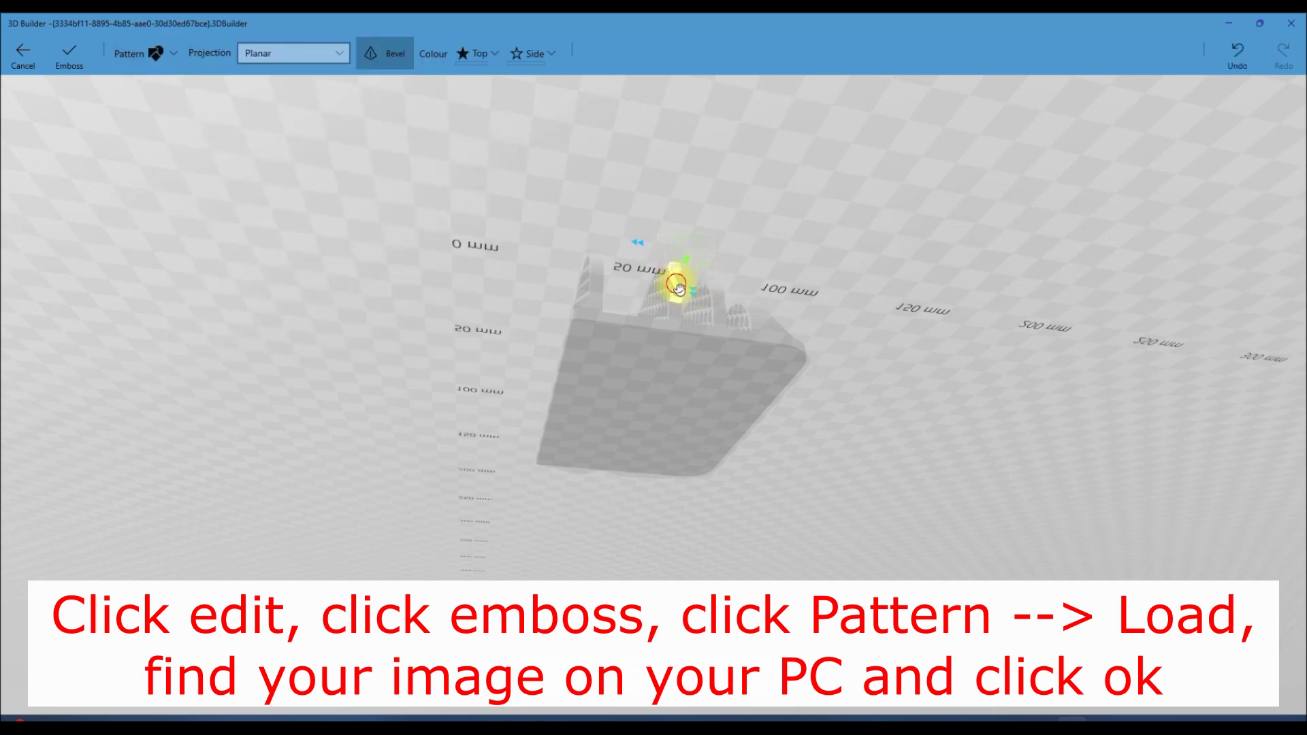
{"action": "left_click_drag", "start_coordinate": [677, 287], "coordinate": [650, 385]}
{"action": "scroll", "coordinate": [679, 458], "scroll_direction": "up", "scroll_amount": 5}
{"action": "right_click_drag", "start_coordinate": [912, 511], "coordinate": [615, 446]}
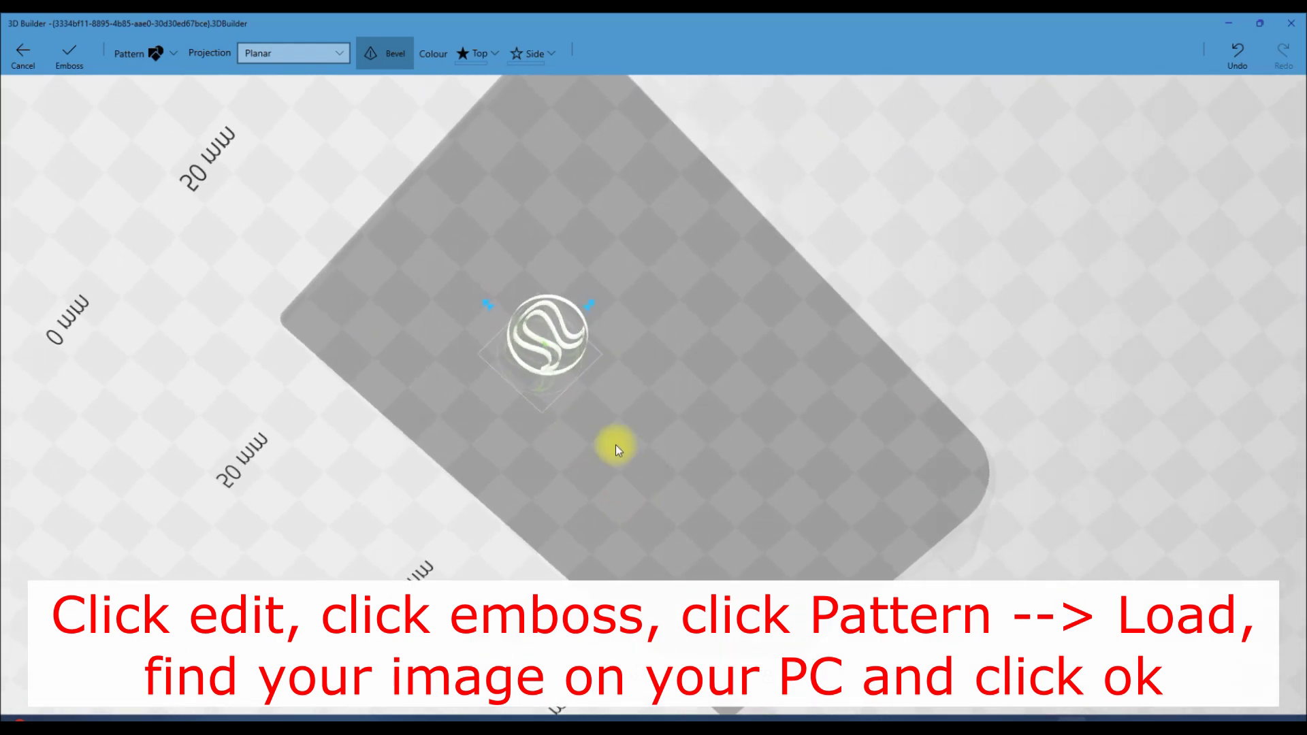
{"action": "mouse_move", "coordinate": [598, 305]}
{"action": "right_mouse_down"}
{"action": "mouse_move", "coordinate": [596, 293]}
{"action": "mouse_move", "coordinate": [618, 290]}
{"action": "right_mouse_up"}
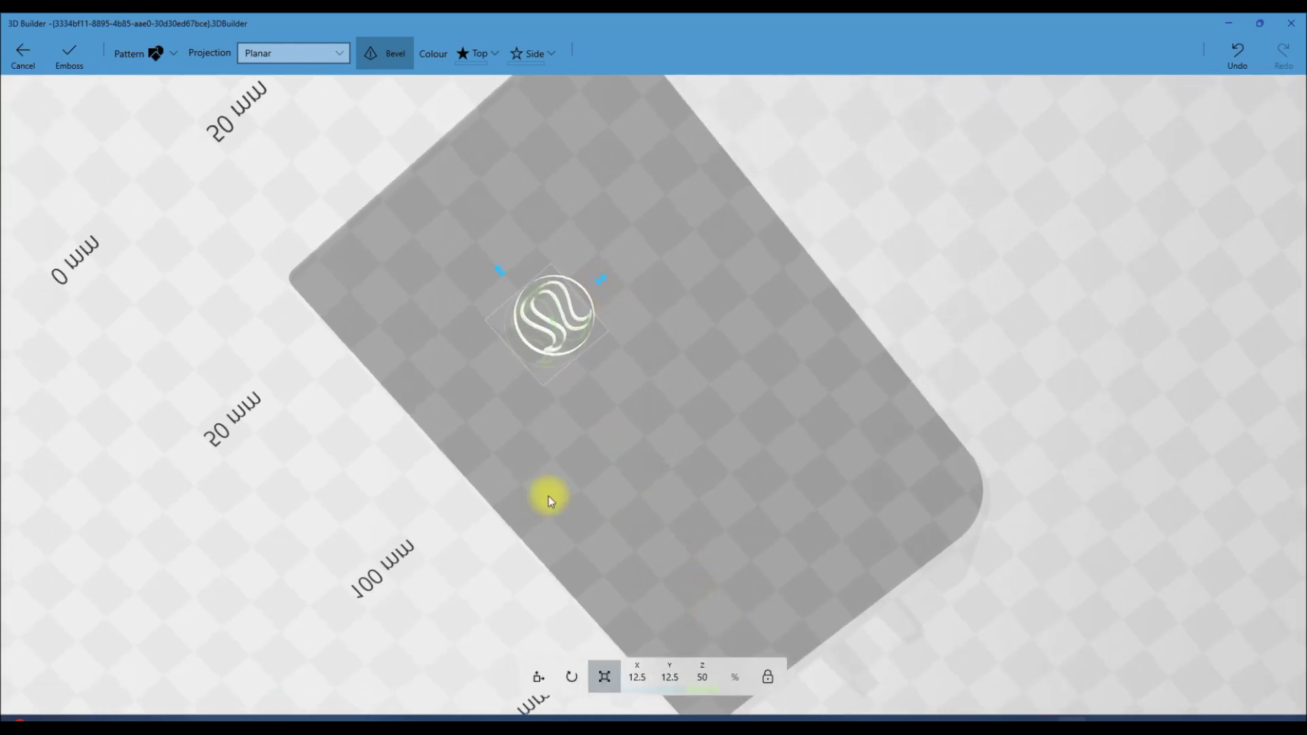
Step: Rotate the logo disc around its axis on the underside
{"action": "left_click", "coordinate": [538, 680]}
{"action": "left_click", "coordinate": [621, 677]}
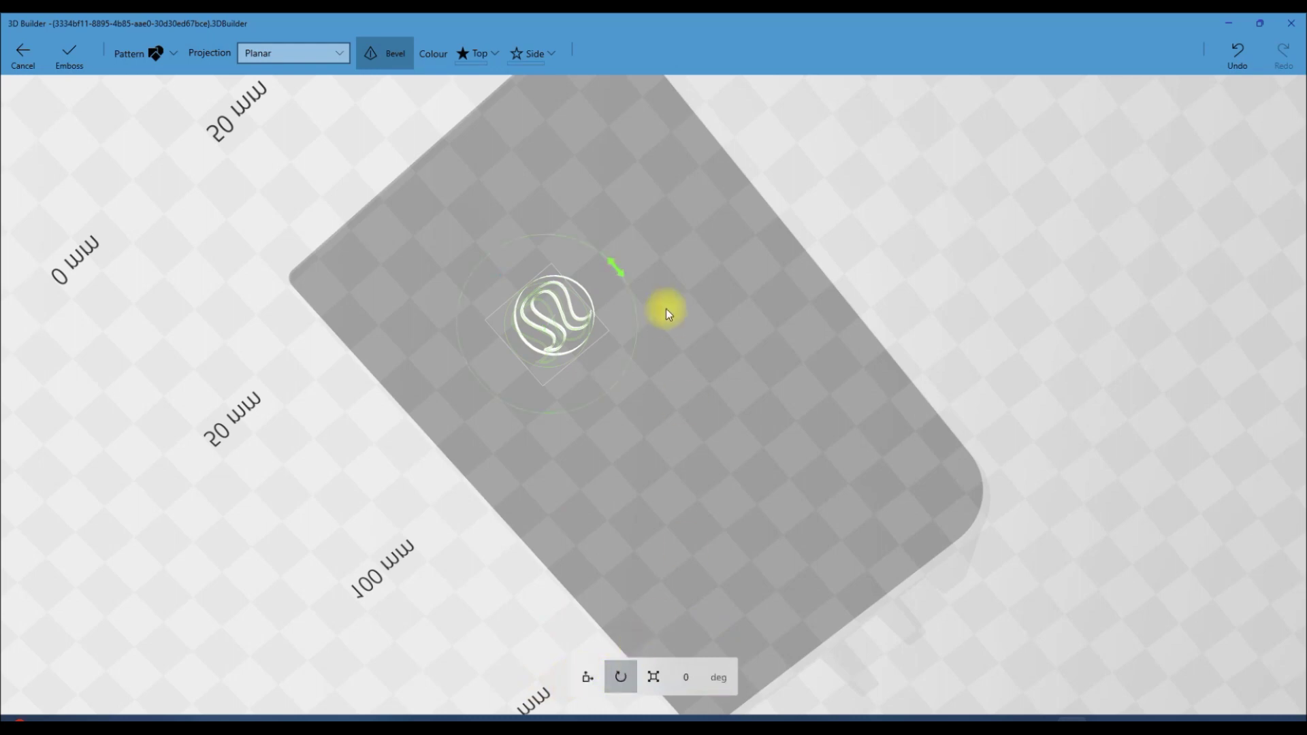
{"action": "right_click_drag", "start_coordinate": [1003, 240], "coordinate": [657, 362]}
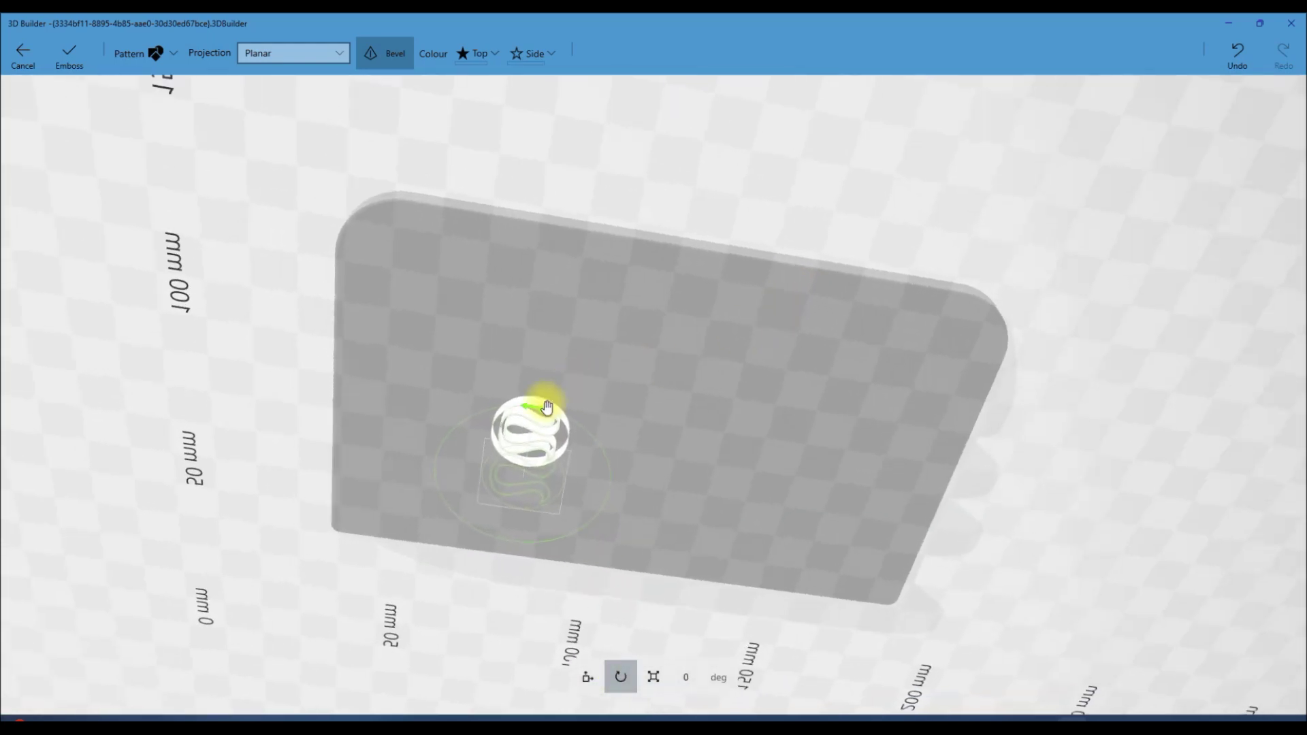
{"action": "right_click_drag", "start_coordinate": [1028, 286], "coordinate": [919, 320]}
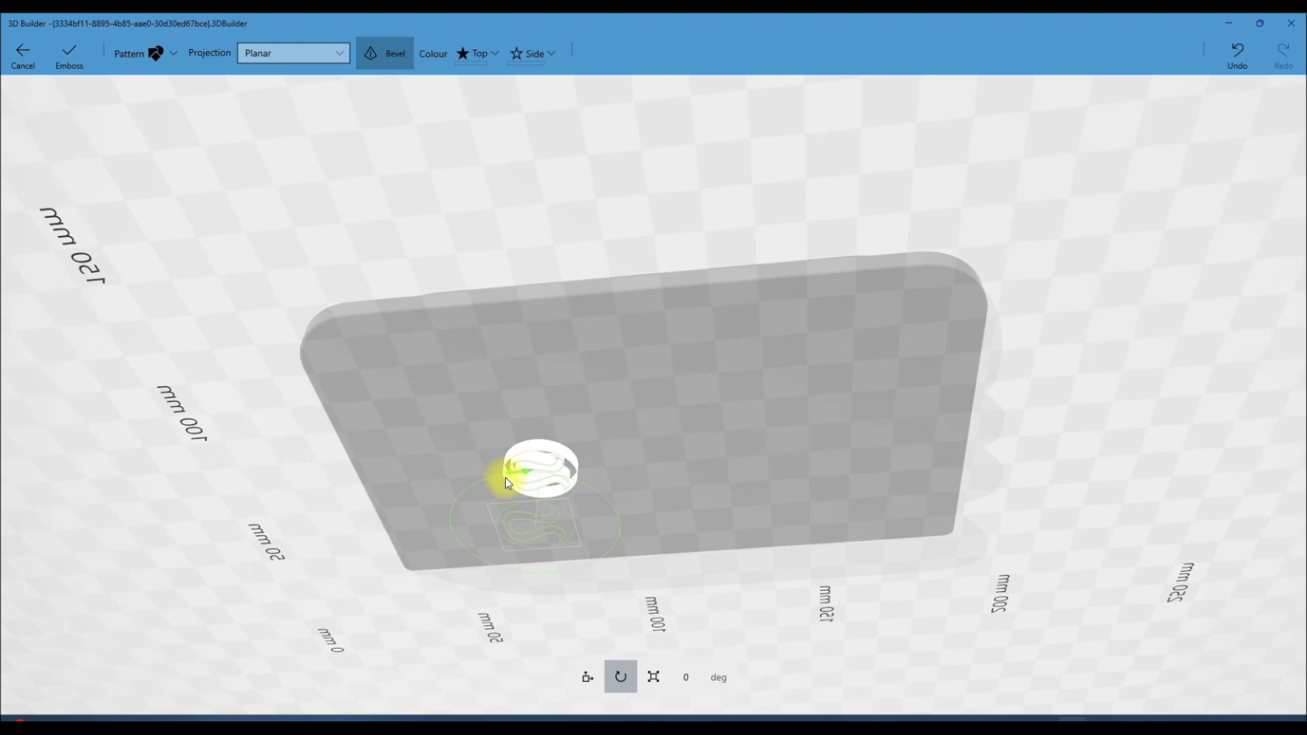
{"action": "left_click_drag", "start_coordinate": [505, 478], "coordinate": [304, 537]}
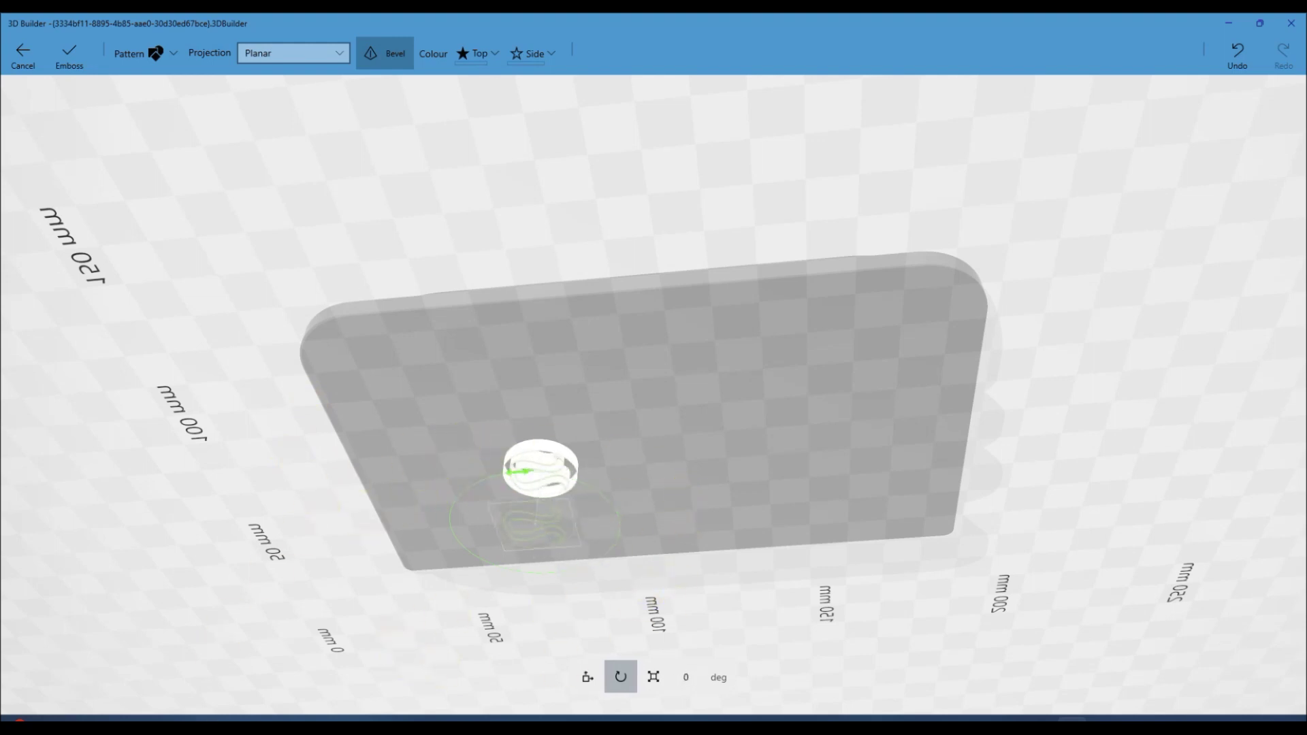
Step: Set the logo's rotation angle to -90 degrees after first trying -180
{"action": "left_click", "coordinate": [685, 677]}
{"action": "type", "text": "-180"}
{"action": "key", "text": "Return"}
{"action": "left_click", "coordinate": [682, 678]}
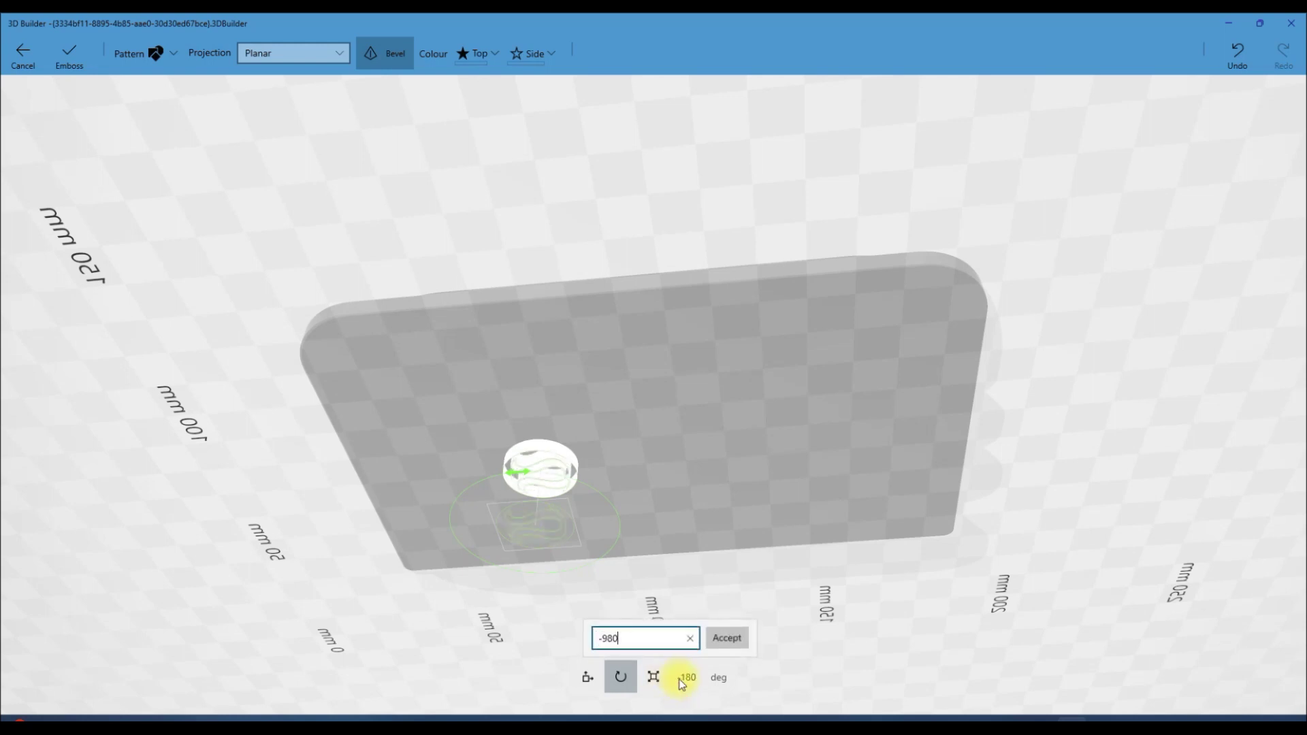
{"action": "key", "text": "Return"}
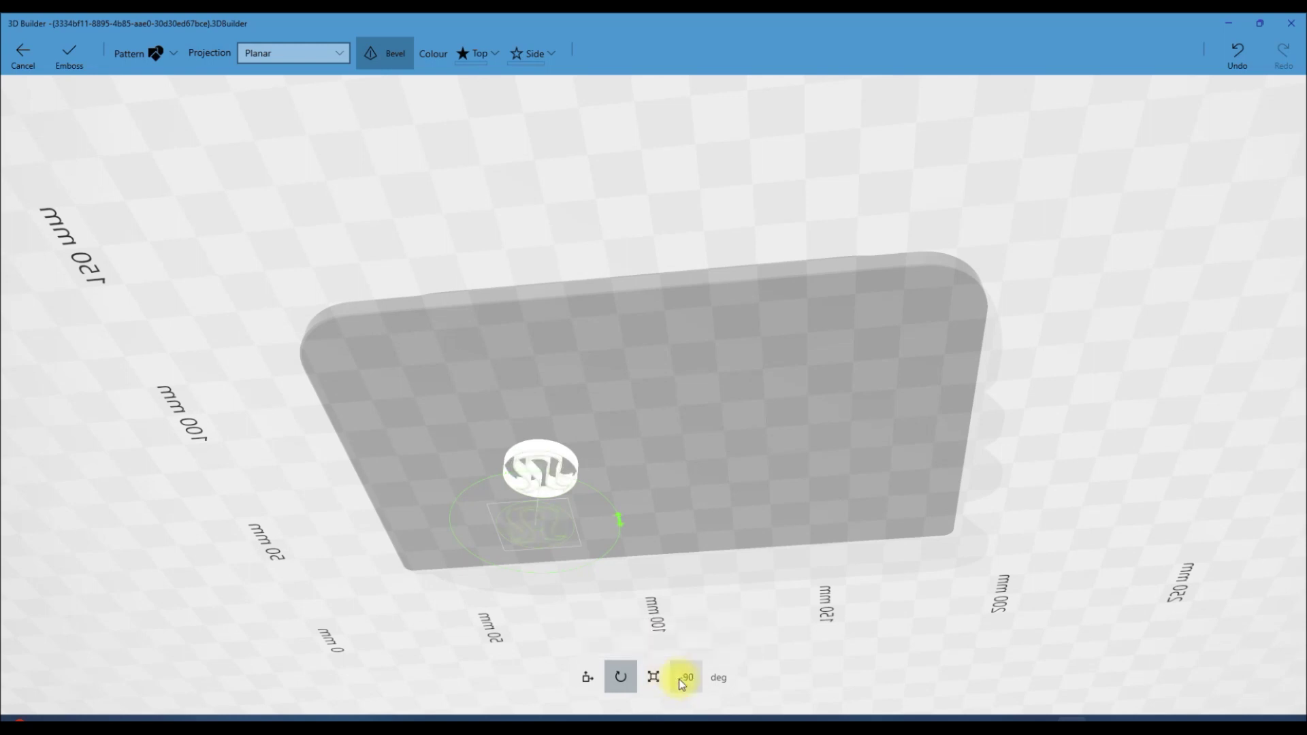
{"action": "right_click_drag", "start_coordinate": [1029, 394], "coordinate": [1073, 444]}
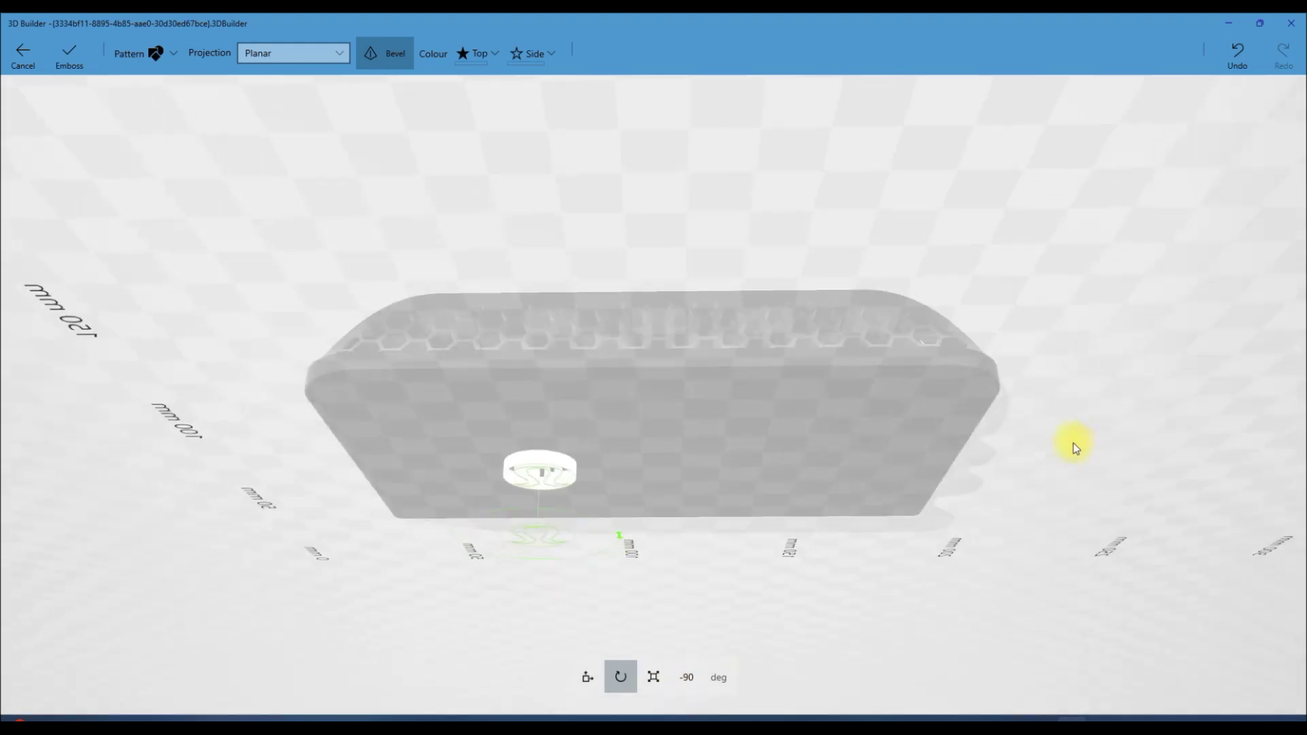
{"action": "left_click", "coordinate": [688, 671]}
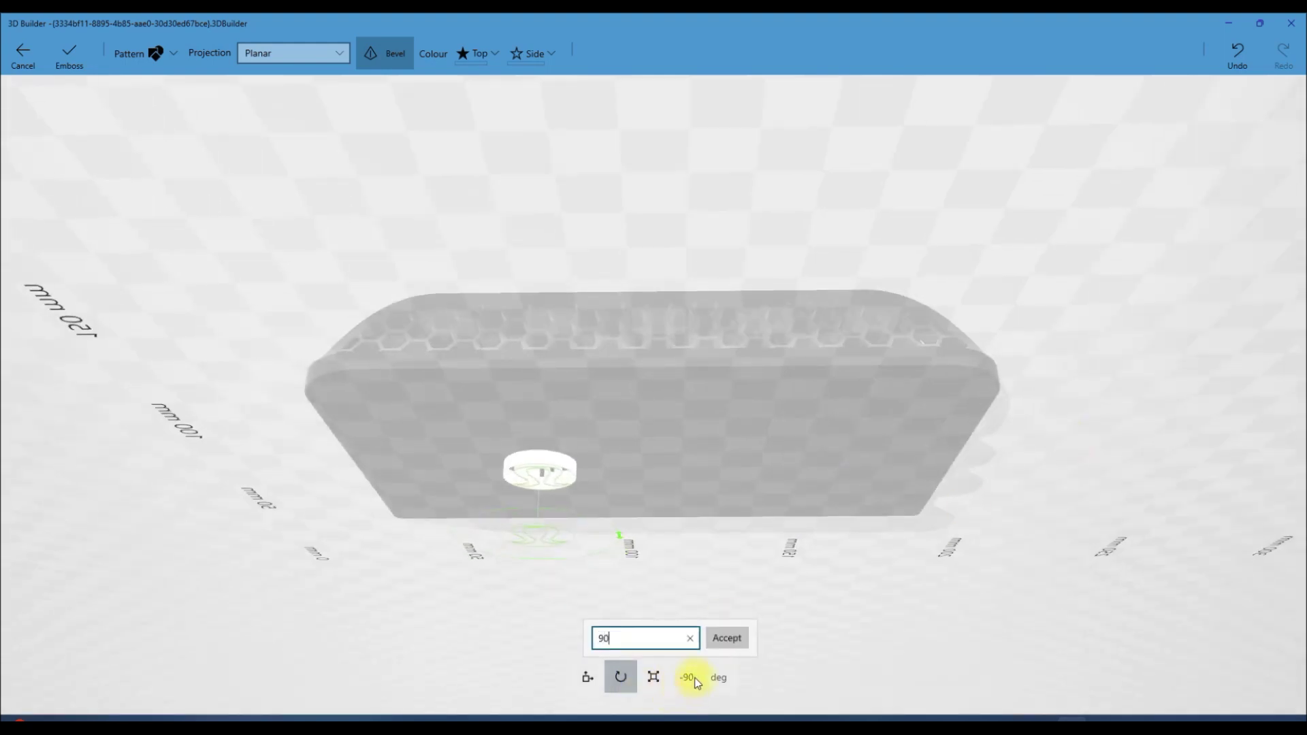
{"action": "key", "text": "Return"}
{"action": "right_click_drag", "start_coordinate": [674, 542], "coordinate": [633, 701]}
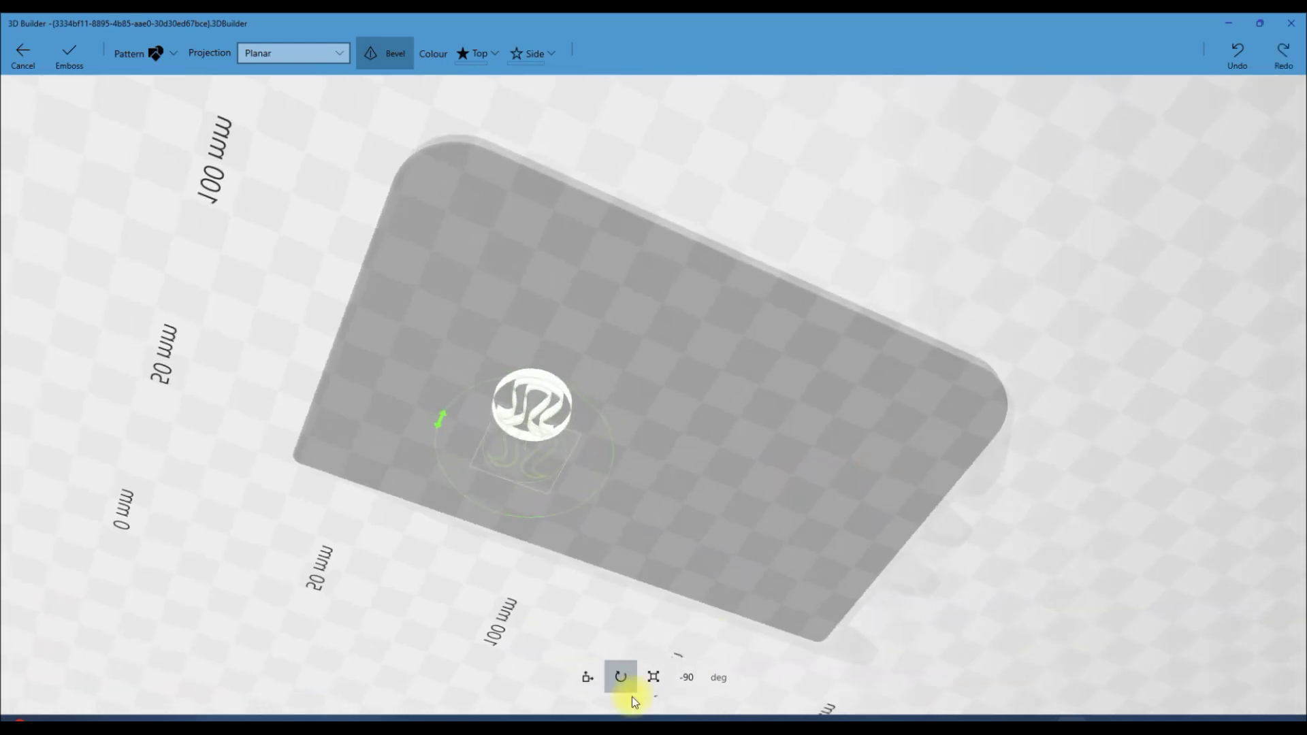
Step: Move the logo onto the stand's underside and set its depth to -5
{"action": "left_click", "coordinate": [584, 679]}
{"action": "left_click_drag", "start_coordinate": [525, 472], "coordinate": [529, 397]}
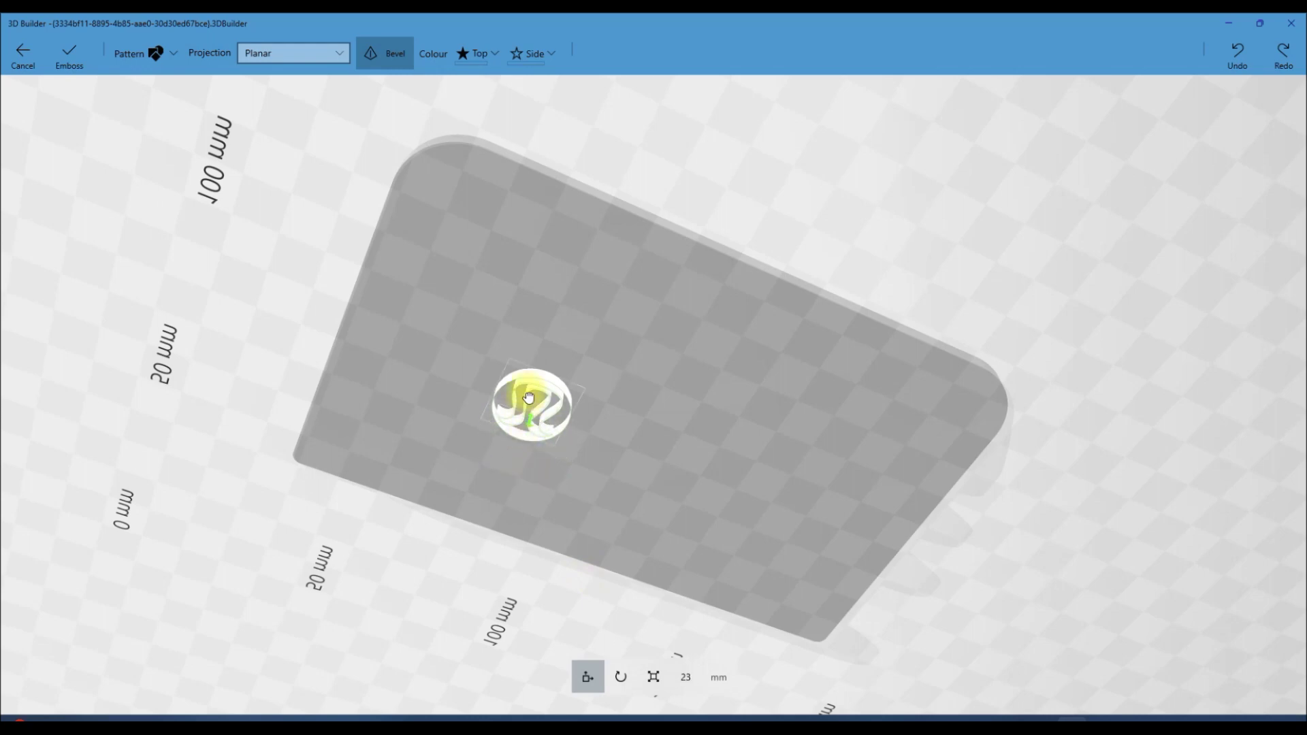
{"action": "left_click", "coordinate": [619, 673]}
{"action": "right_click_drag", "start_coordinate": [545, 484], "coordinate": [653, 689]}
{"action": "left_click", "coordinate": [655, 677]}
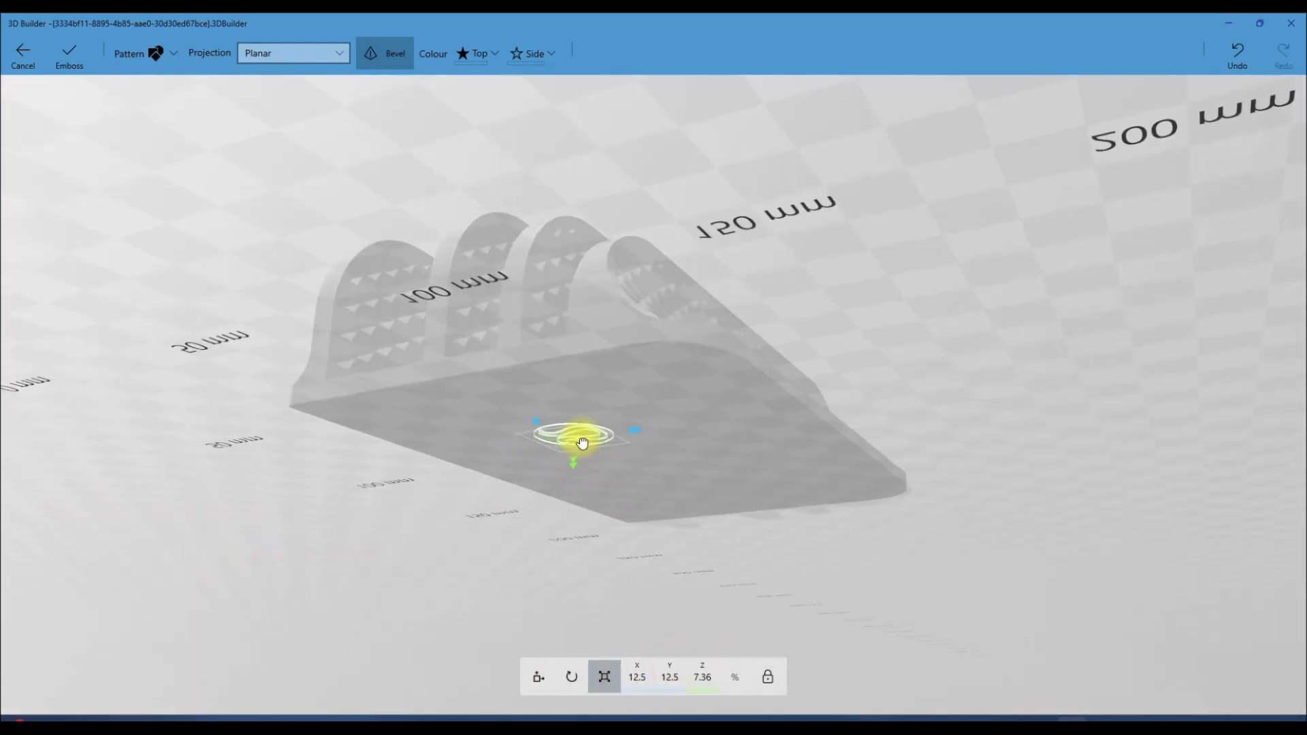
{"action": "left_click_drag", "start_coordinate": [582, 443], "coordinate": [583, 446]}
{"action": "left_click", "coordinate": [704, 677]}
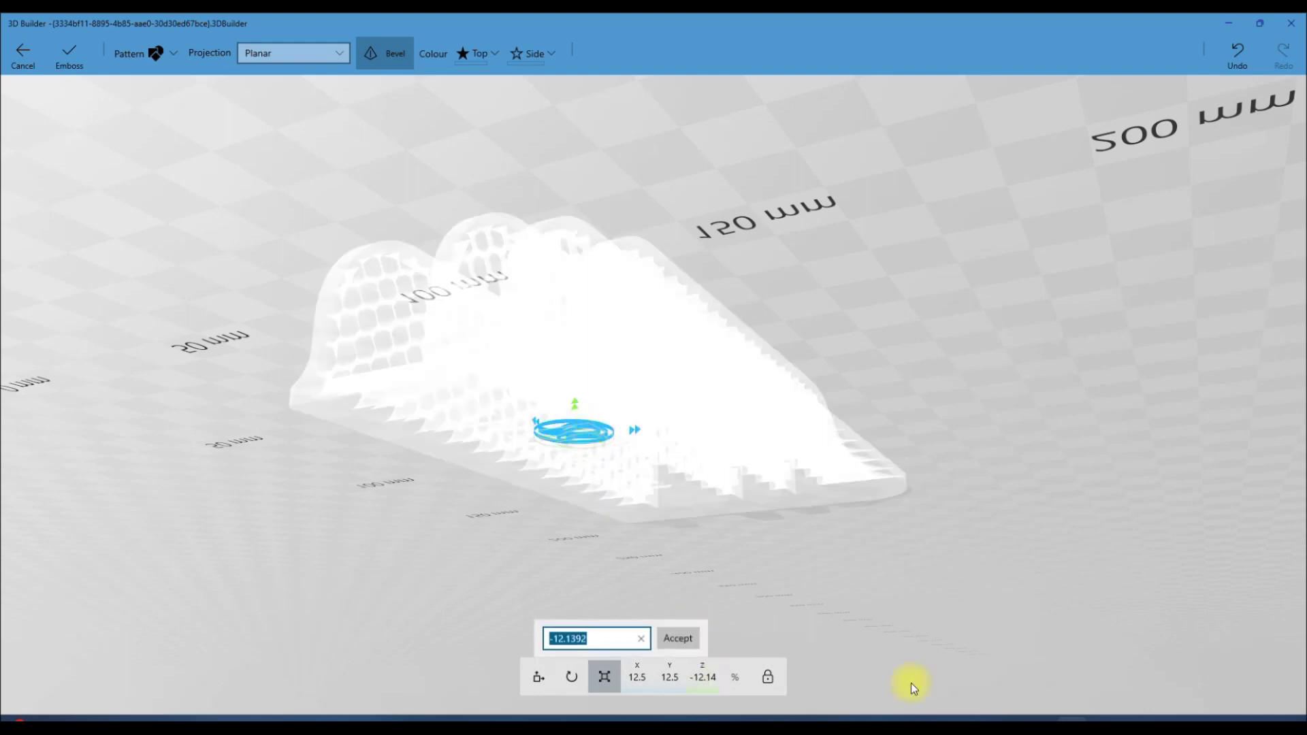
{"action": "type", "text": "-5"}
{"action": "key", "text": "Return"}
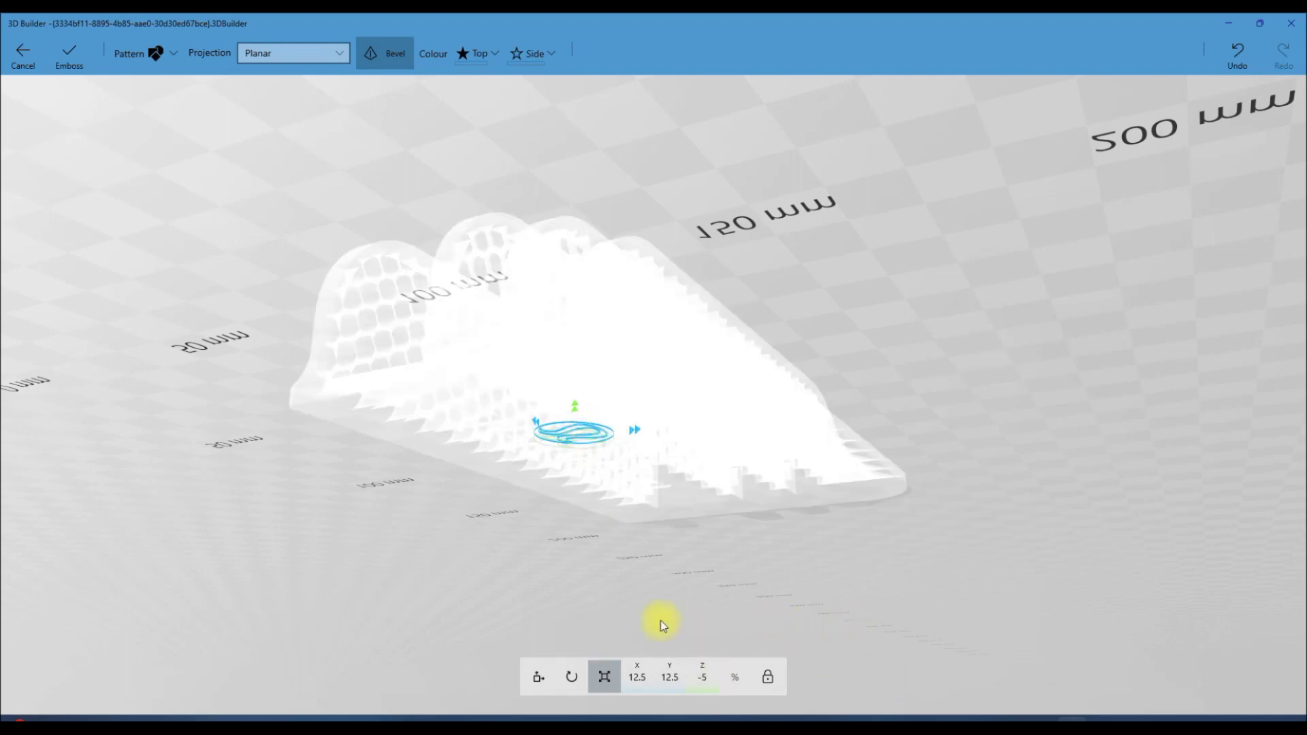
Step: Enlarge the logo to 45.91 mm across and change its depth to -3
{"action": "right_click_drag", "start_coordinate": [1024, 608], "coordinate": [548, 402]}
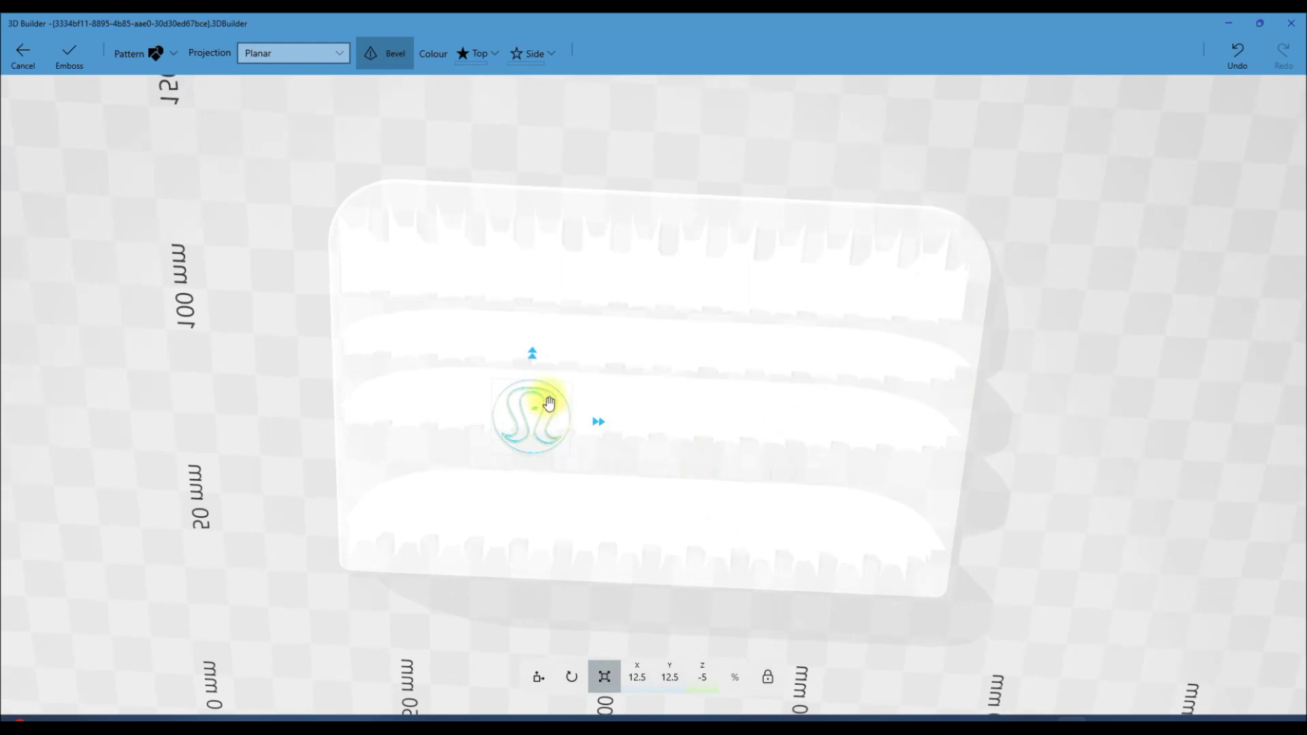
{"action": "left_click_drag", "start_coordinate": [598, 417], "coordinate": [695, 415]}
{"action": "right_click_drag", "start_coordinate": [1052, 382], "coordinate": [1032, 639]}
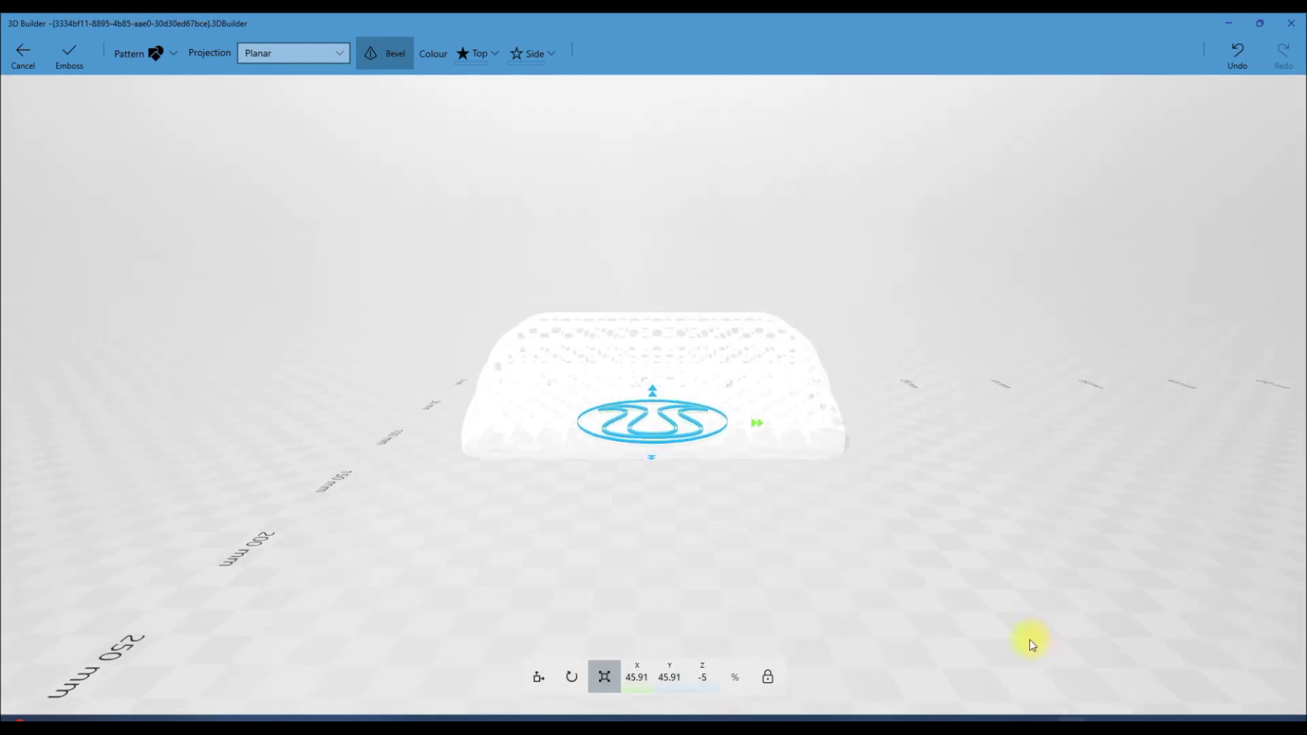
{"action": "left_click", "coordinate": [705, 677]}
{"action": "type", "text": "-3"}
{"action": "key", "text": "Return"}
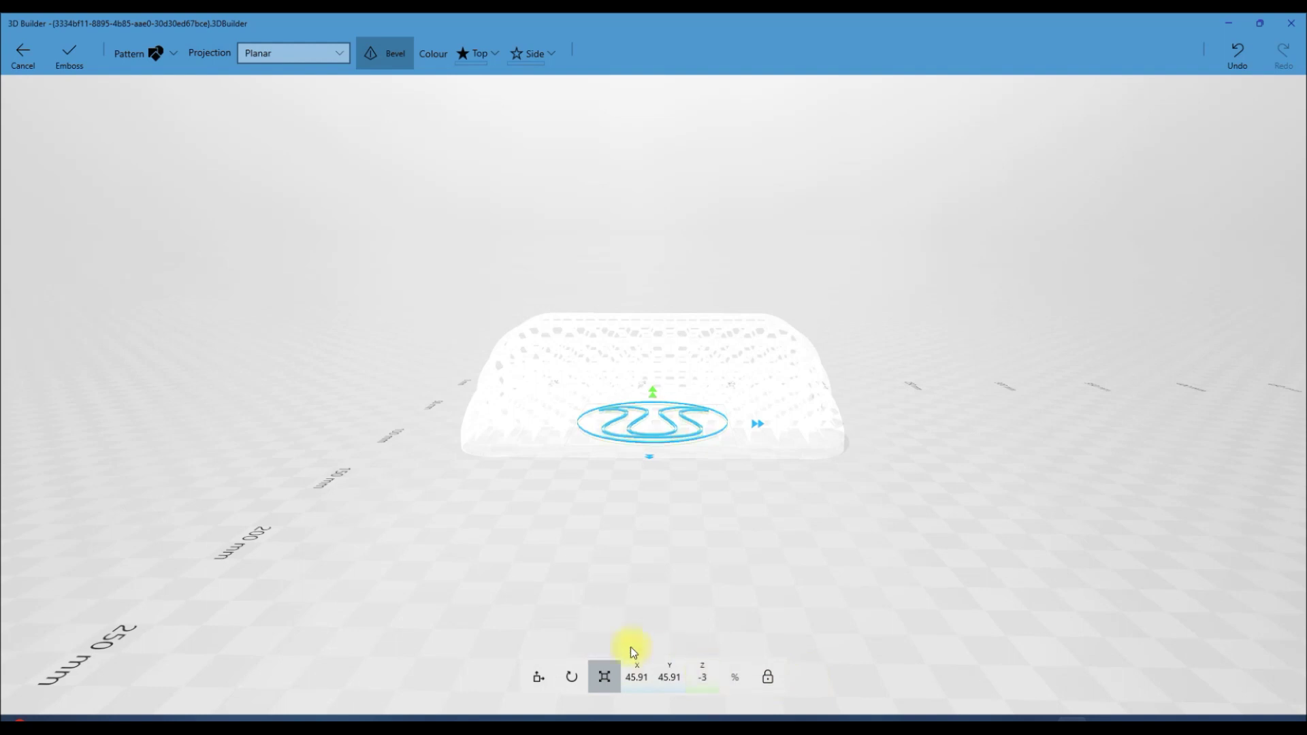
Step: Apply the -3 logo emboss and orbit around to inspect the circle on the base's underside
{"action": "left_click", "coordinate": [79, 60]}
{"action": "right_click_drag", "start_coordinate": [928, 521], "coordinate": [674, 300]}
{"action": "scroll", "coordinate": [860, 347], "scroll_direction": "up", "scroll_amount": 5}
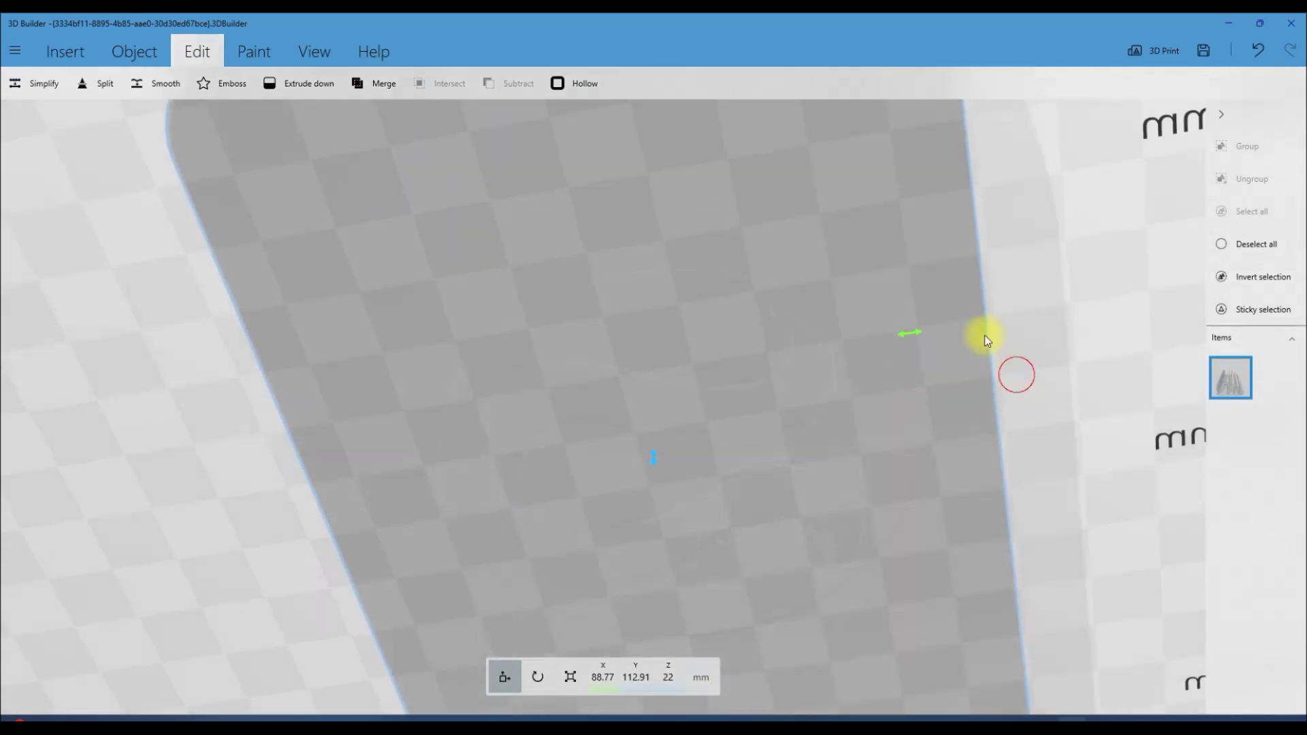
{"action": "left_click_drag", "start_coordinate": [984, 335], "coordinate": [562, 370]}
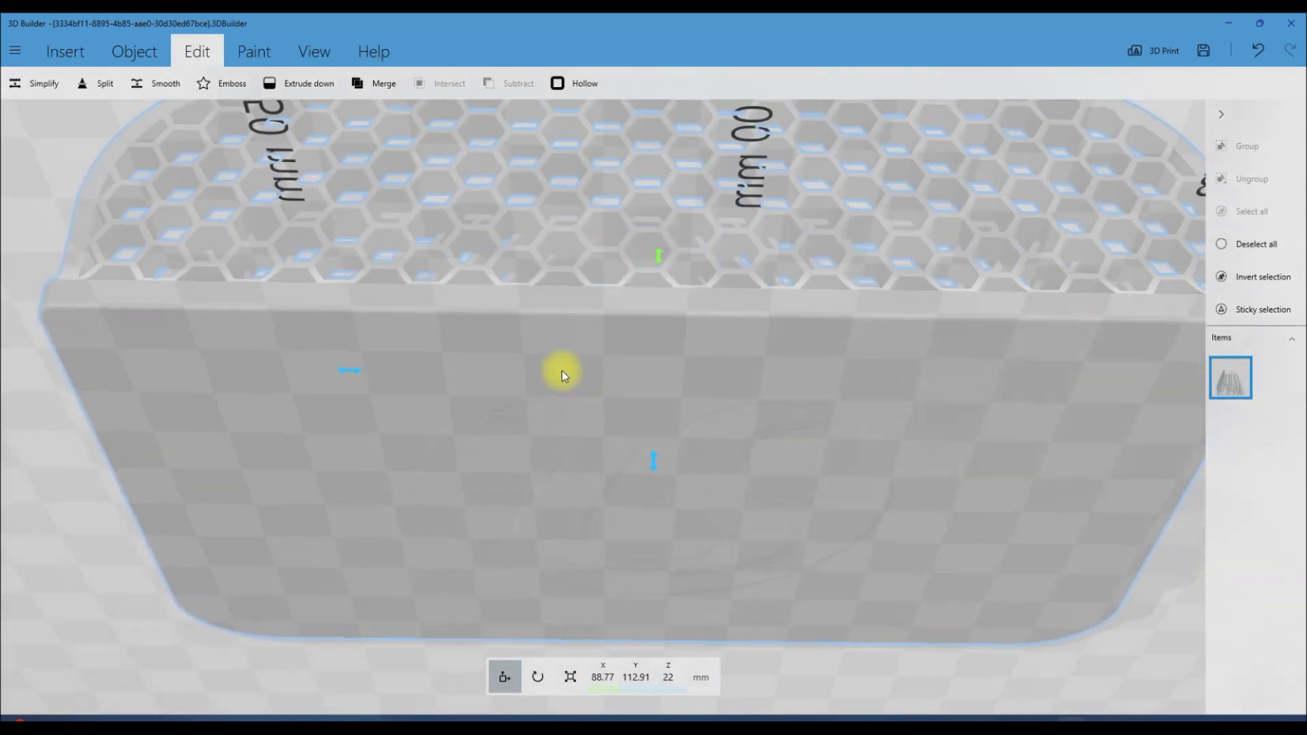
{"action": "right_click_drag", "start_coordinate": [561, 370], "coordinate": [1272, 365]}
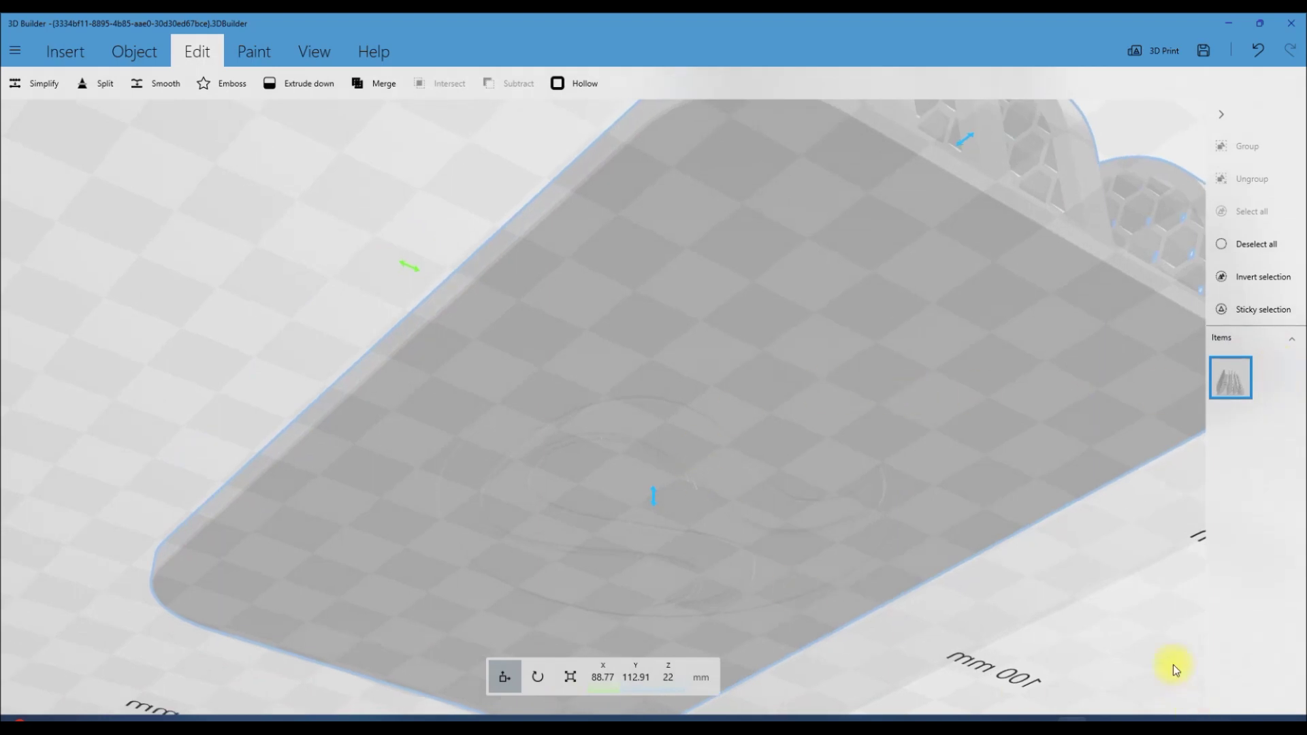
{"action": "right_click_drag", "start_coordinate": [1174, 668], "coordinate": [977, 567]}
{"action": "scroll", "coordinate": [950, 547], "scroll_direction": "down", "scroll_amount": 3}
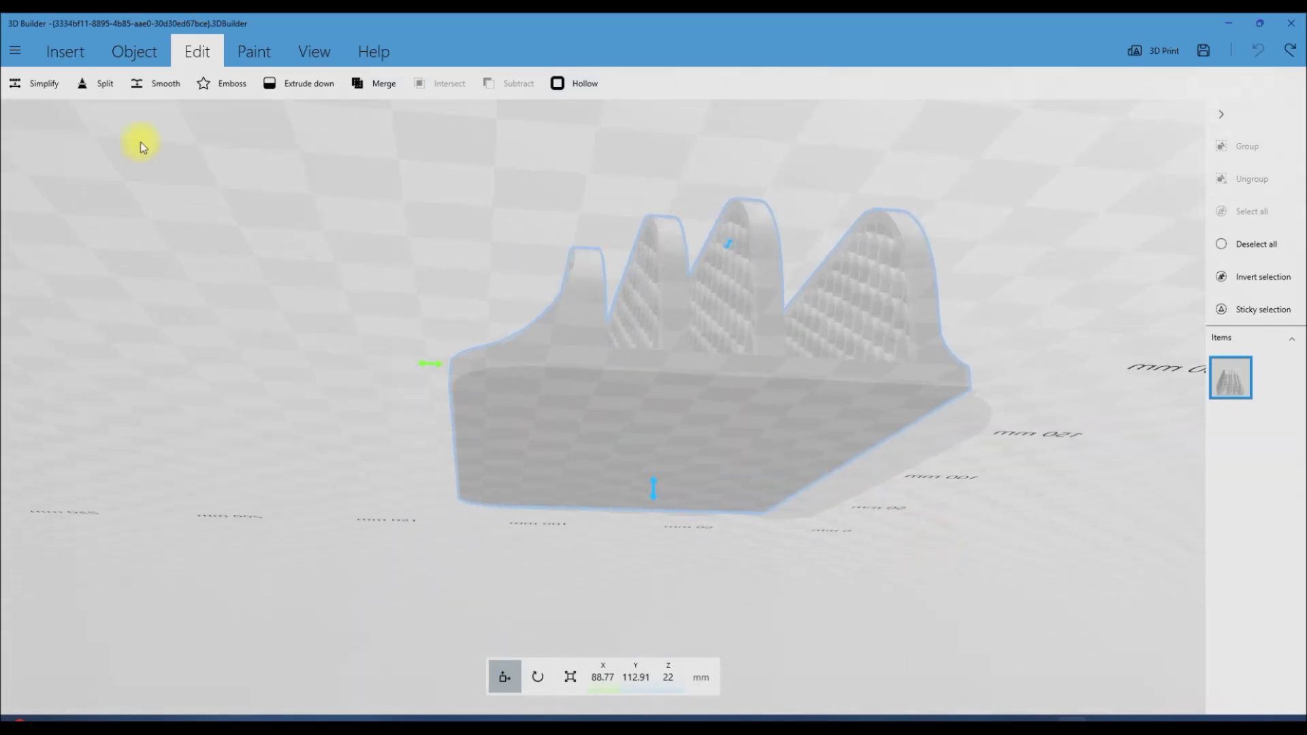
Step: Start a new emboss and move the logo pattern onto the stand at 90 mm
{"action": "left_click", "coordinate": [221, 83]}
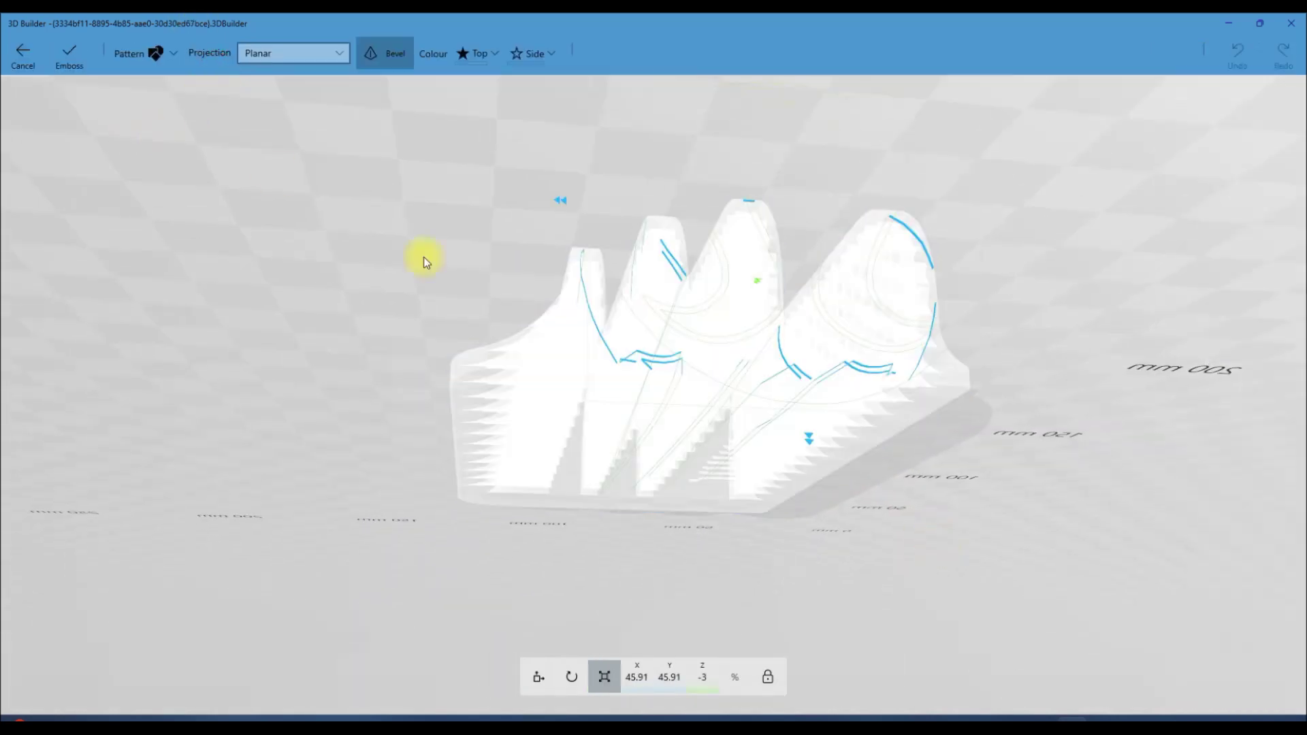
{"action": "right_click_drag", "start_coordinate": [872, 520], "coordinate": [904, 219]}
{"action": "left_click", "coordinate": [526, 677]}
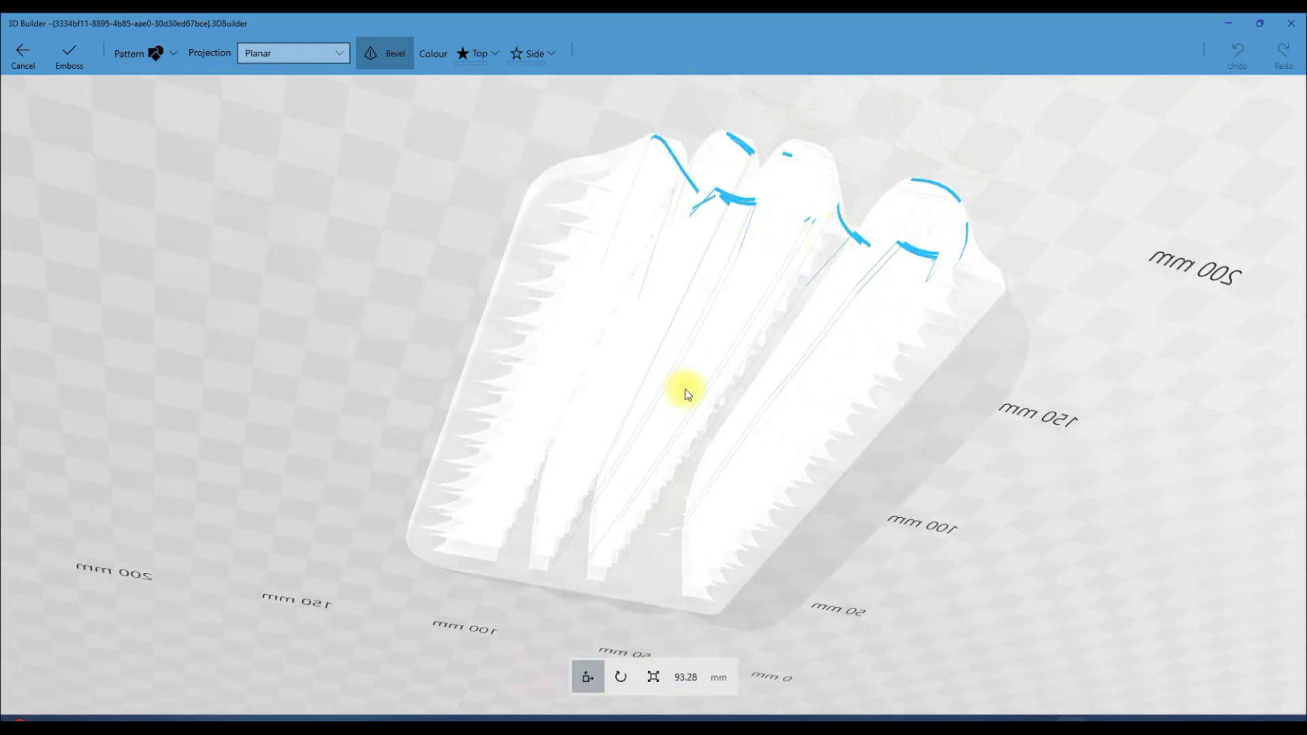
{"action": "left_click_drag", "start_coordinate": [701, 423], "coordinate": [668, 488]}
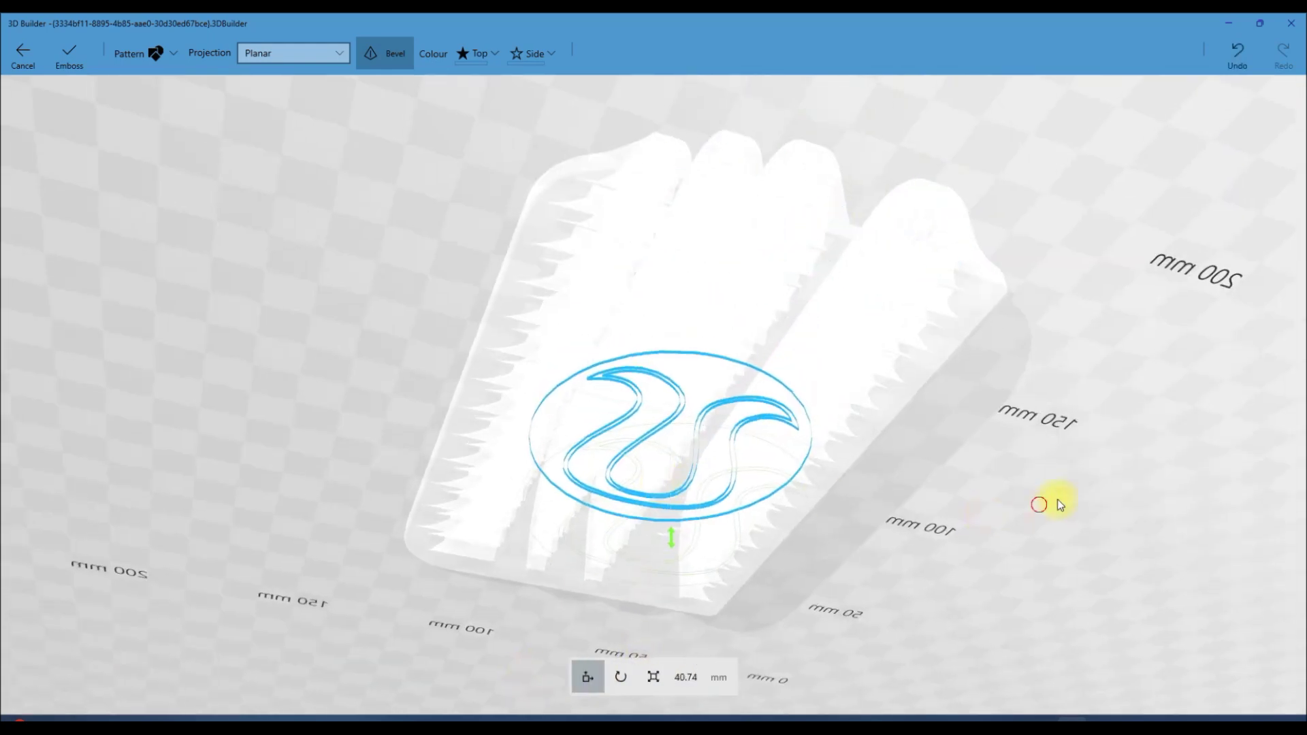
{"action": "right_click_drag", "start_coordinate": [1041, 502], "coordinate": [391, 256]}
{"action": "left_click", "coordinate": [685, 676]}
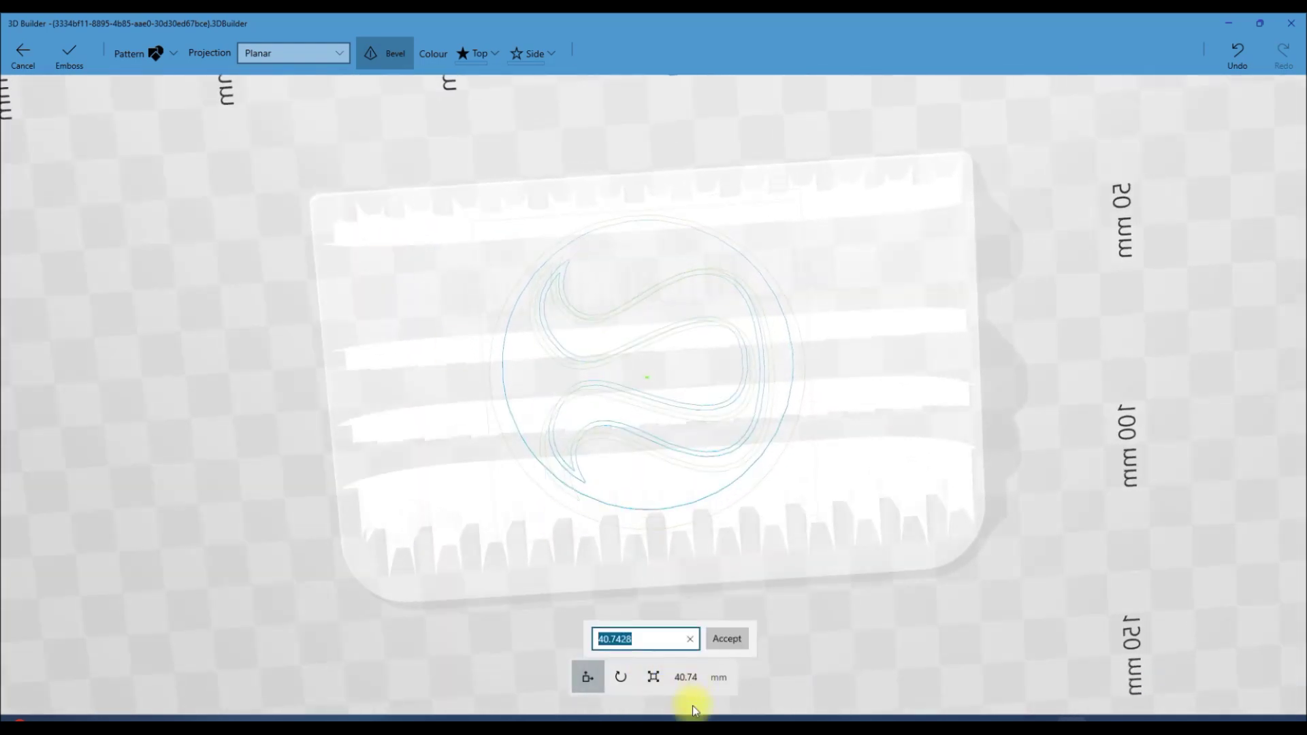
{"action": "type", "text": "90"}
{"action": "key", "text": "Return"}
Step: Rotate the logo pattern 90 degrees so it sits upright
{"action": "right_click_drag", "start_coordinate": [1084, 407], "coordinate": [957, 581]}
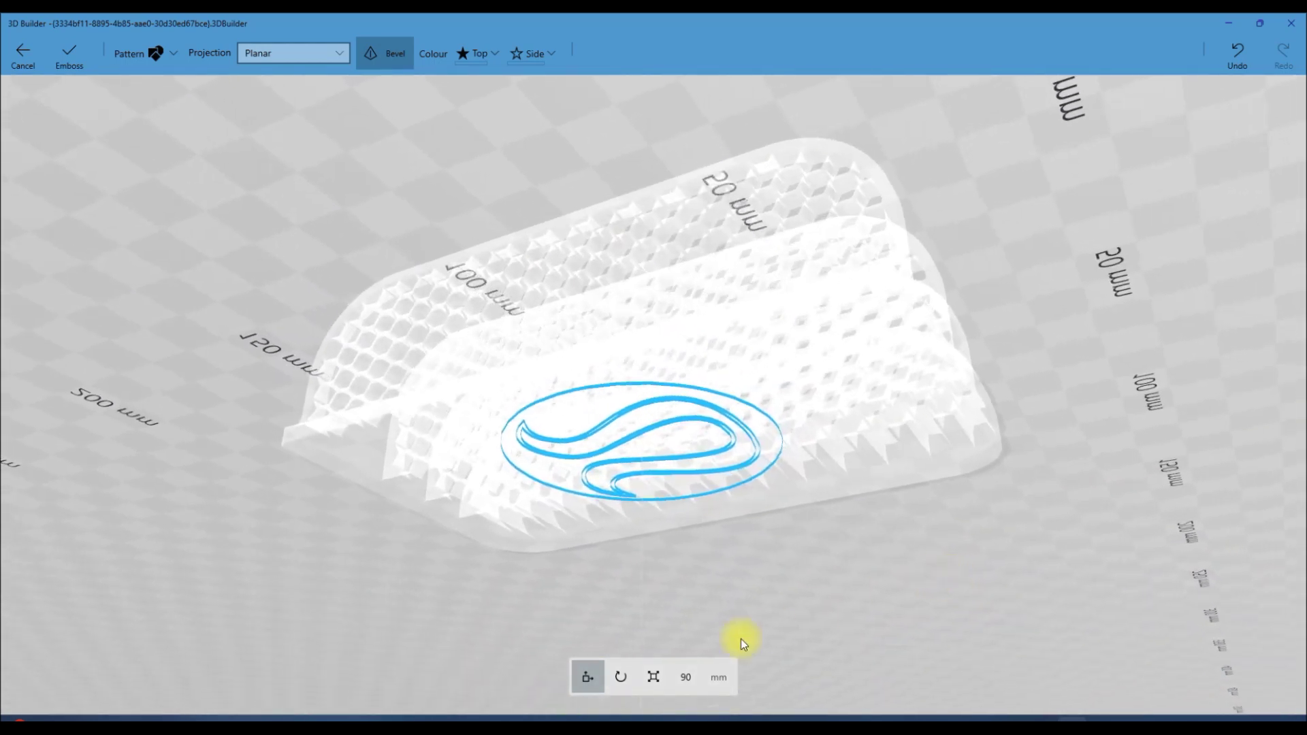
{"action": "left_click", "coordinate": [684, 671]}
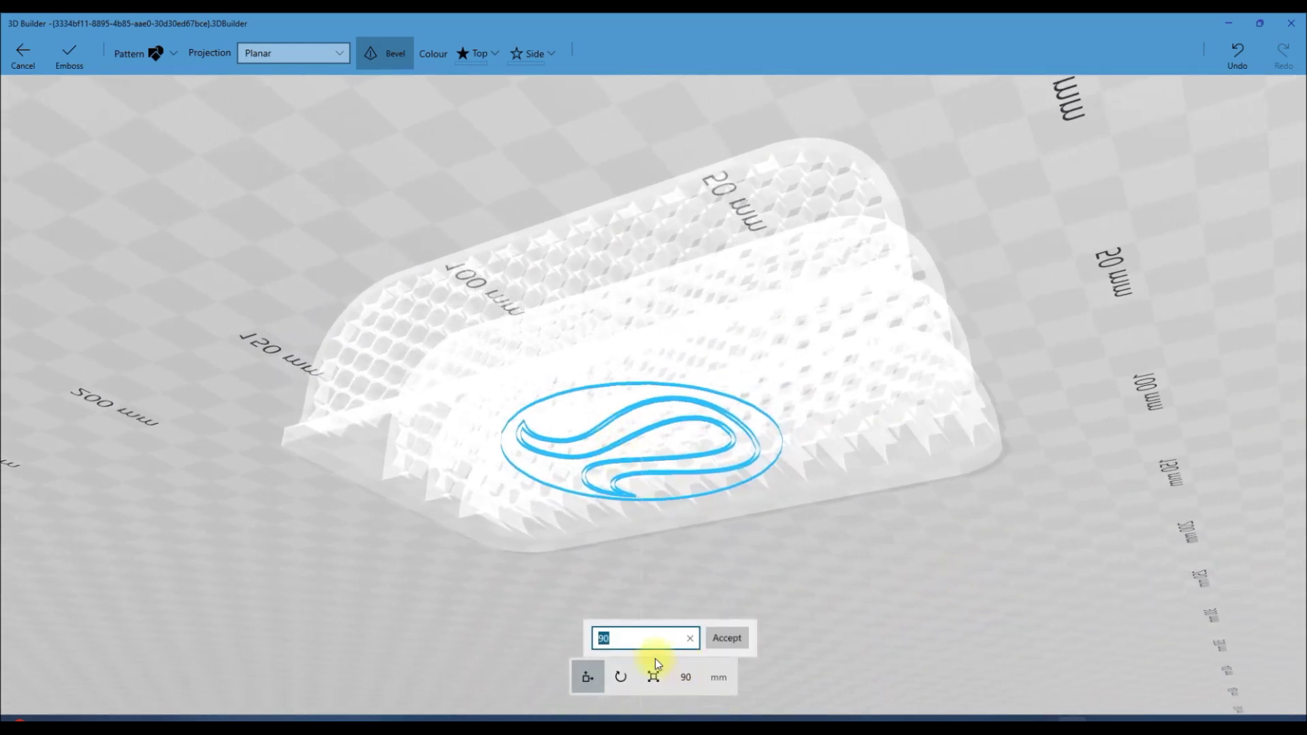
{"action": "left_click", "coordinate": [654, 674]}
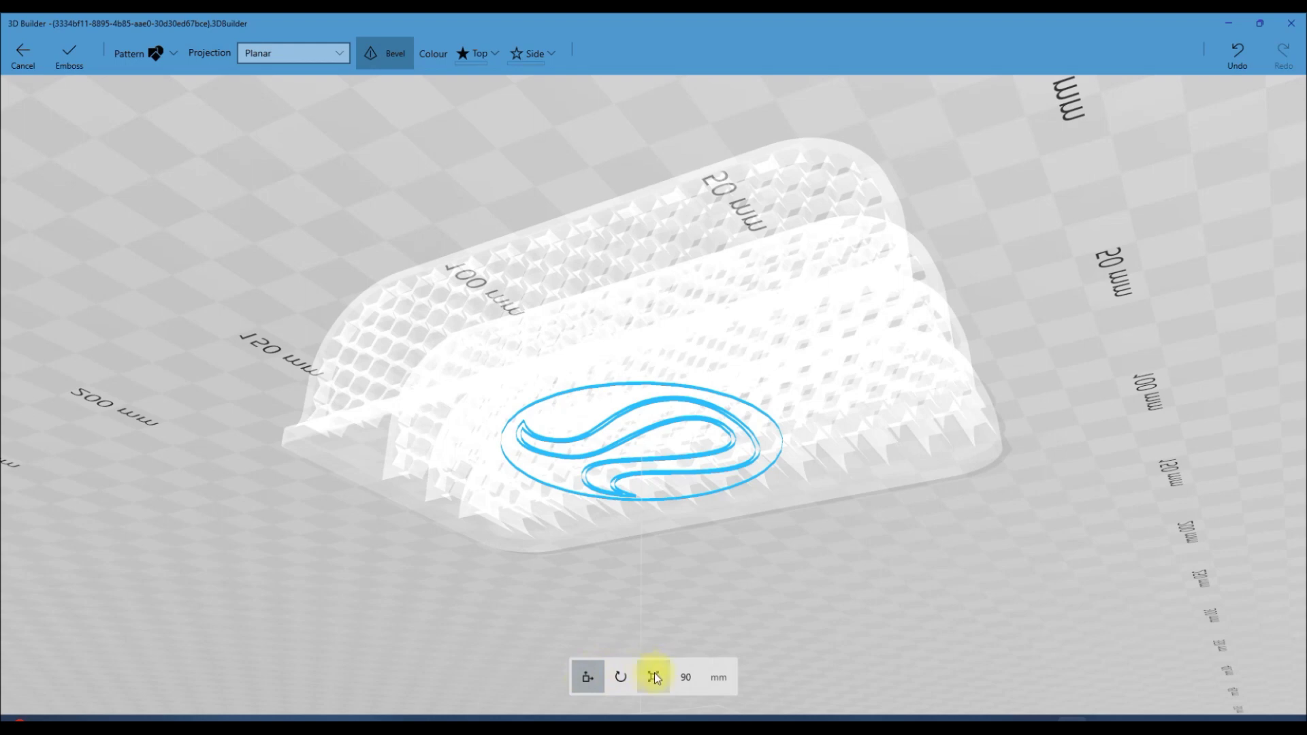
{"action": "left_click", "coordinate": [656, 677]}
{"action": "left_click", "coordinate": [572, 674]}
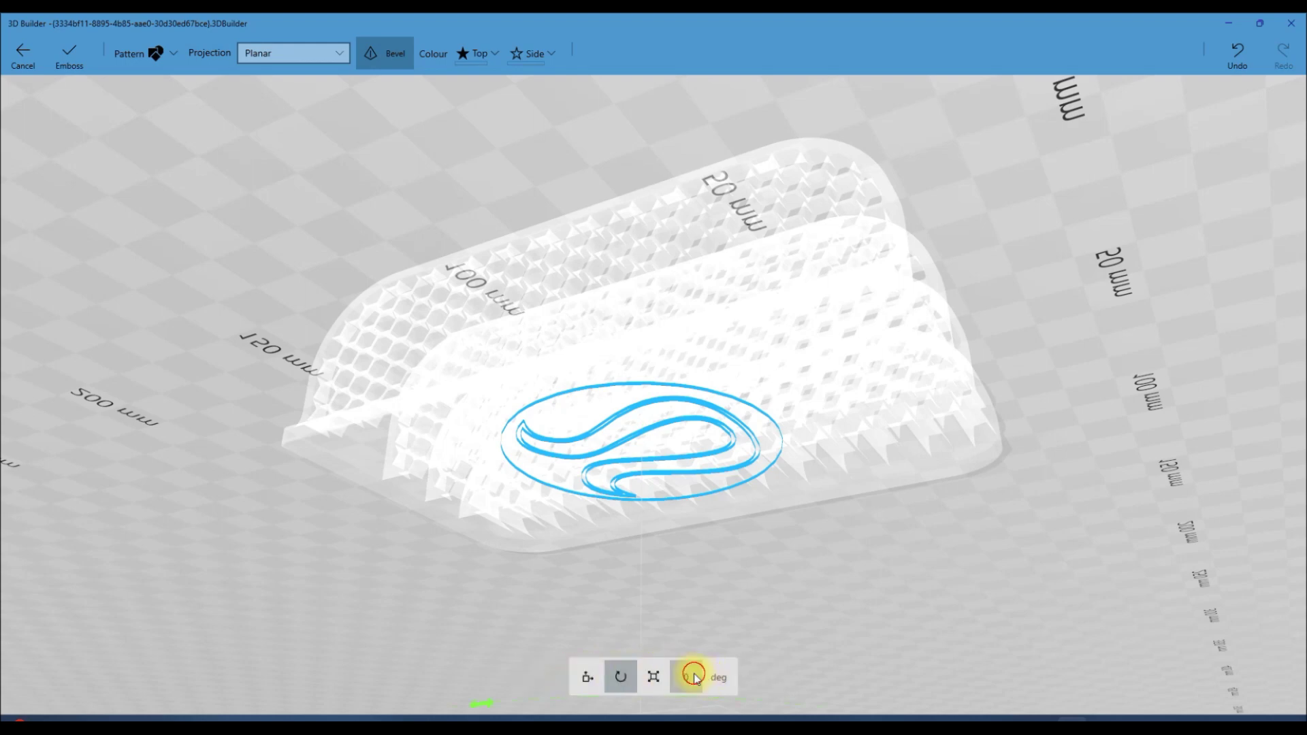
{"action": "left_click", "coordinate": [694, 675]}
{"action": "type", "text": "90"}
{"action": "key", "text": "Return"}
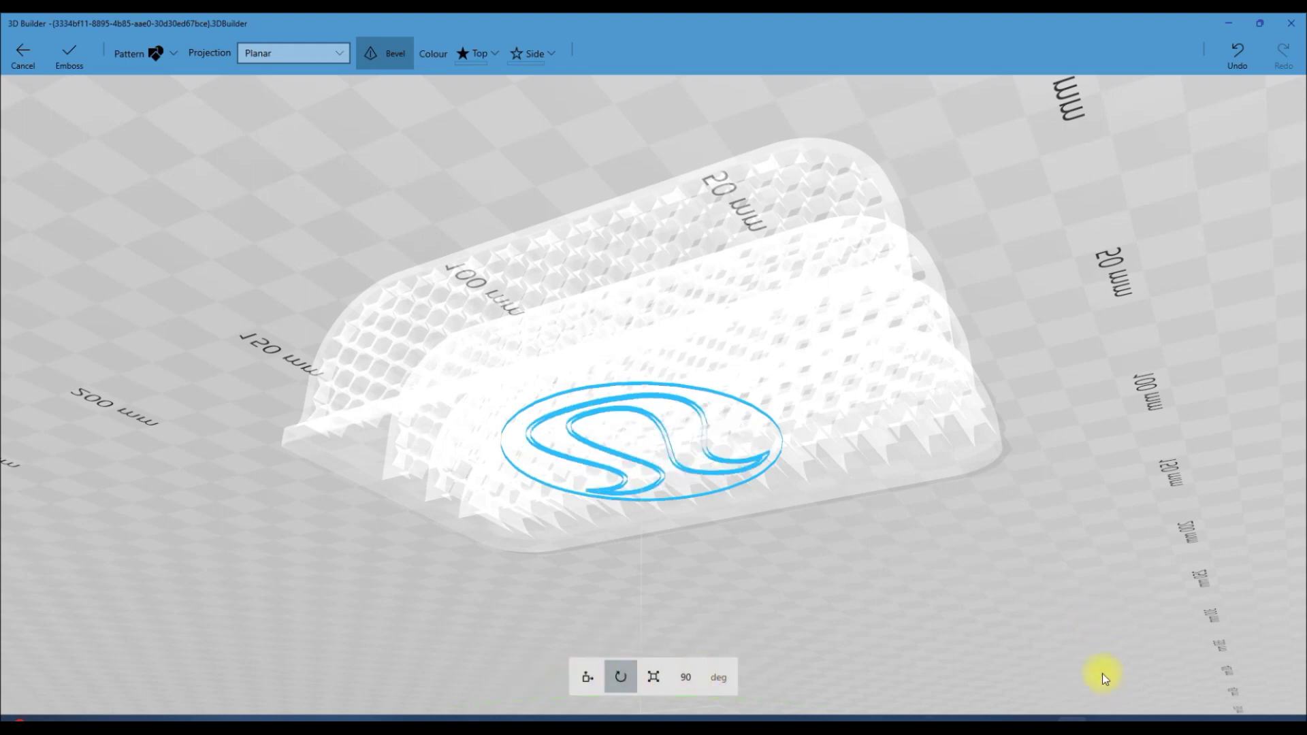
Step: Reposition the logo along the base, raising it to about 38.14 mm
{"action": "left_click_drag", "start_coordinate": [1069, 611], "coordinate": [1064, 558]}
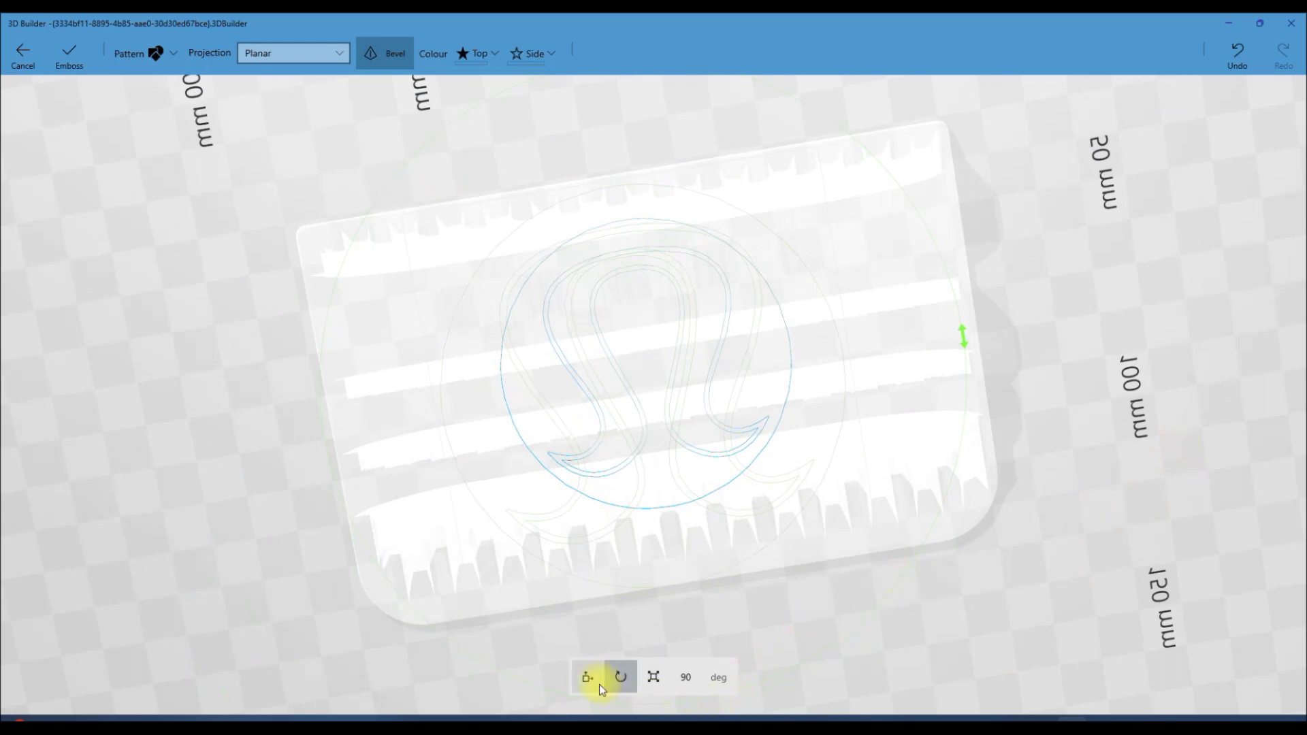
{"action": "left_click", "coordinate": [587, 677]}
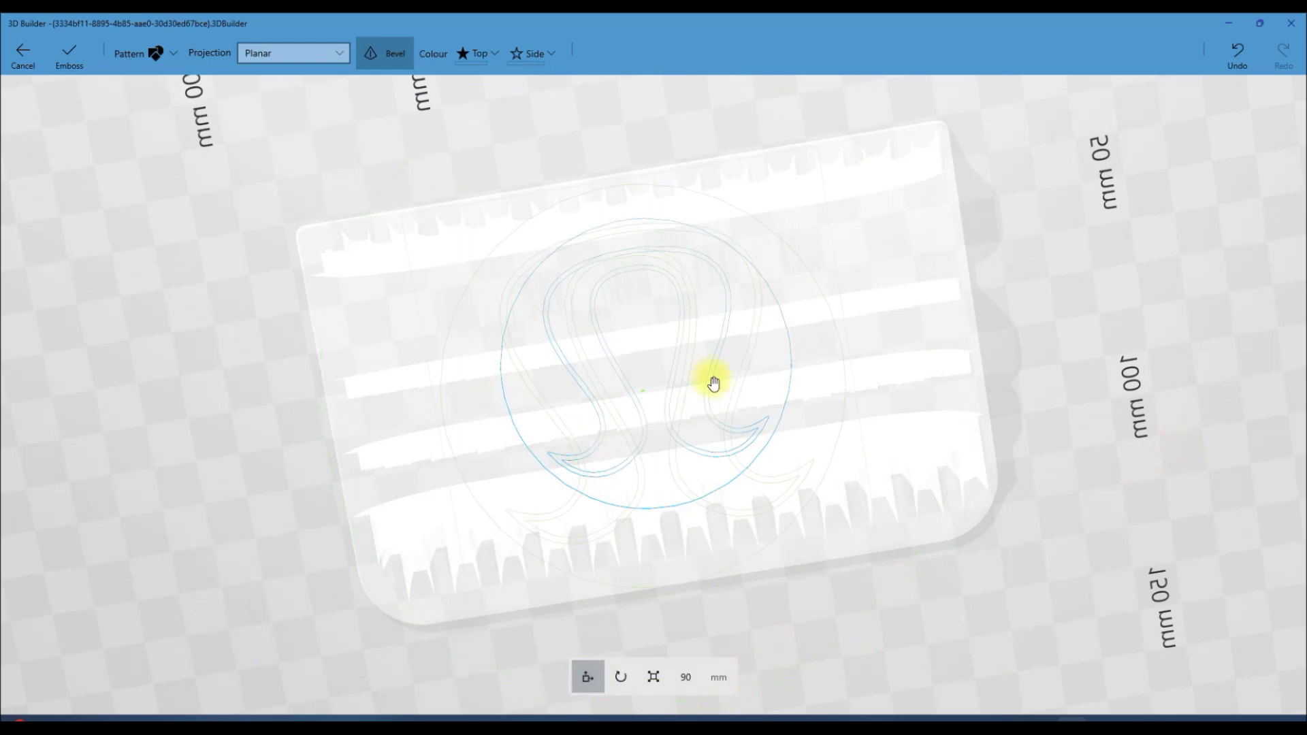
{"action": "left_click_drag", "start_coordinate": [710, 379], "coordinate": [707, 410]}
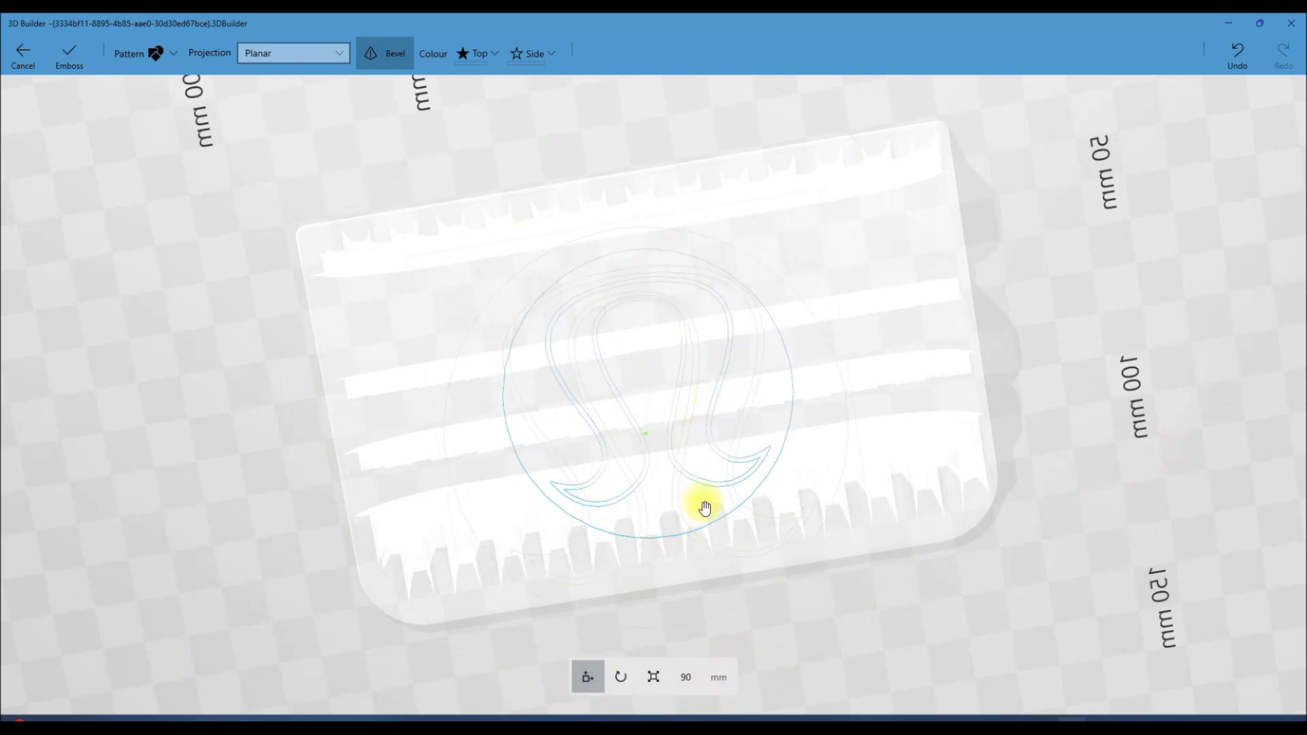
{"action": "left_click_drag", "start_coordinate": [1034, 704], "coordinate": [986, 632]}
{"action": "scroll", "coordinate": [986, 631], "scroll_direction": "down", "scroll_amount": 3}
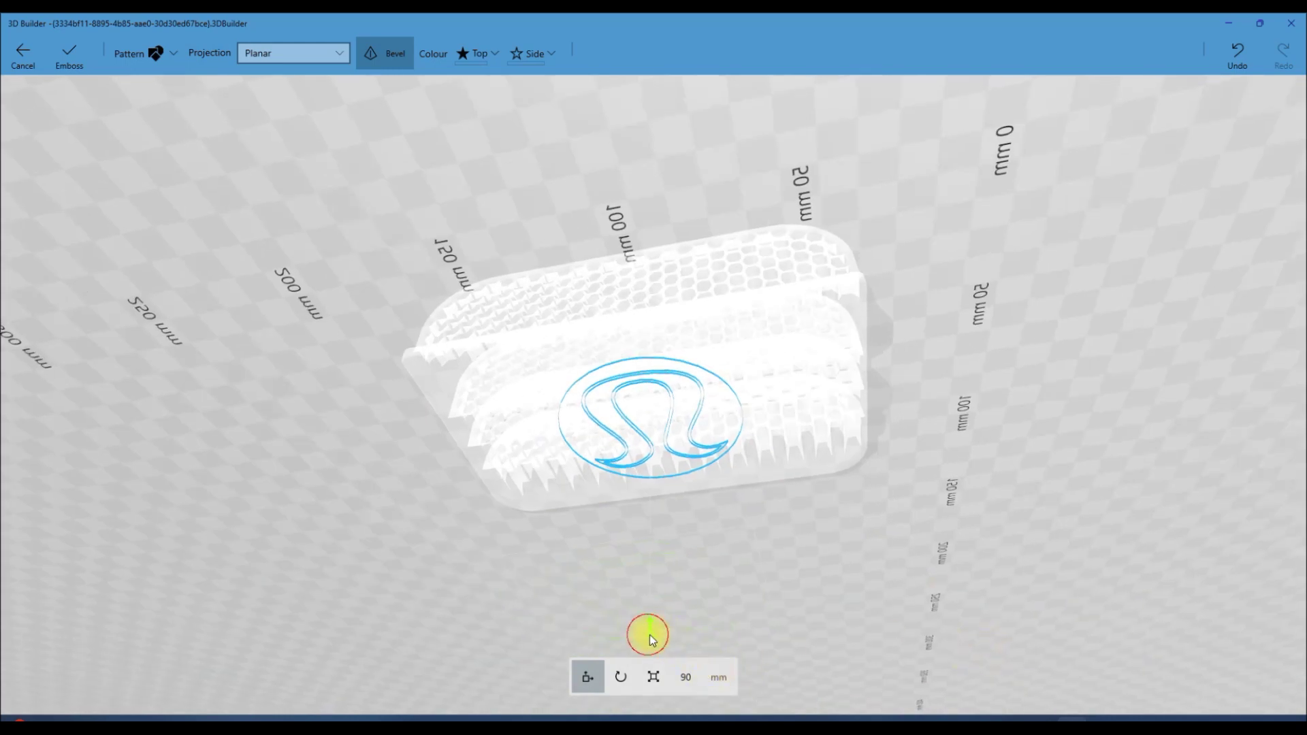
{"action": "left_click_drag", "start_coordinate": [648, 634], "coordinate": [647, 358]}
{"action": "left_click_drag", "start_coordinate": [787, 587], "coordinate": [869, 674]}
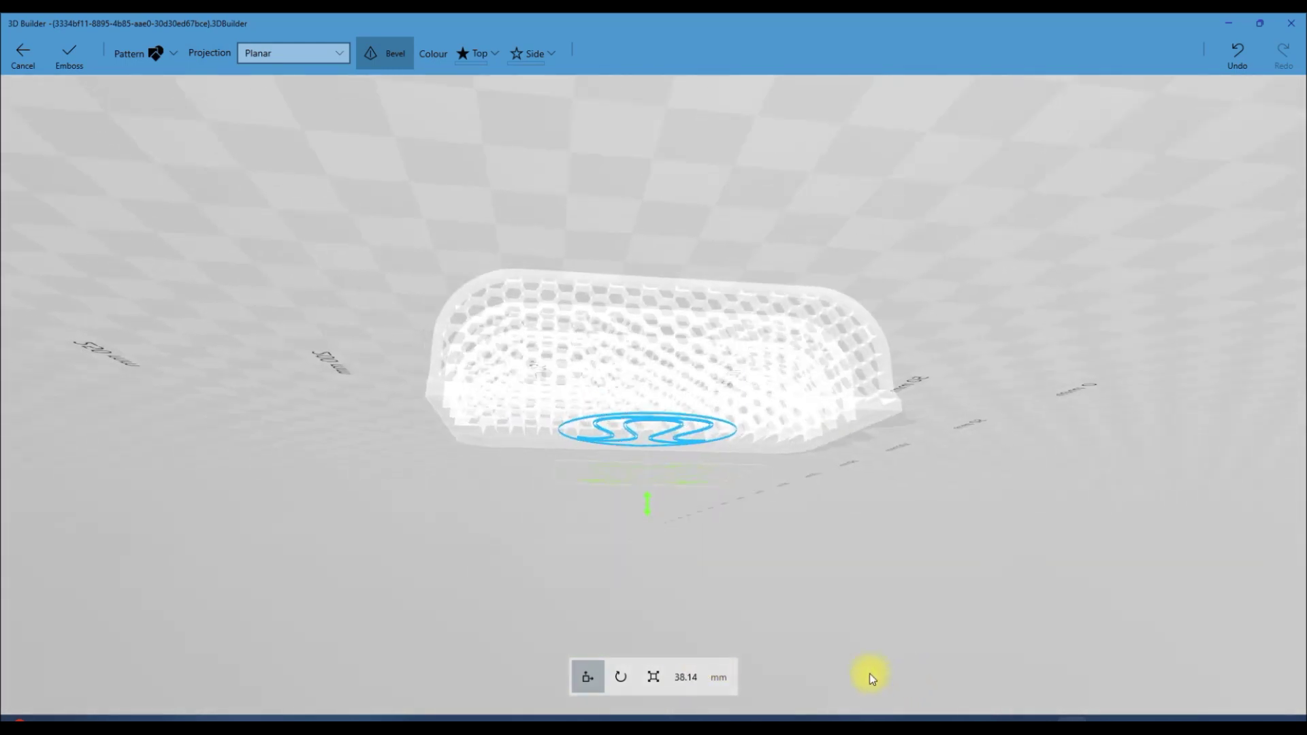
{"action": "left_click", "coordinate": [653, 676]}
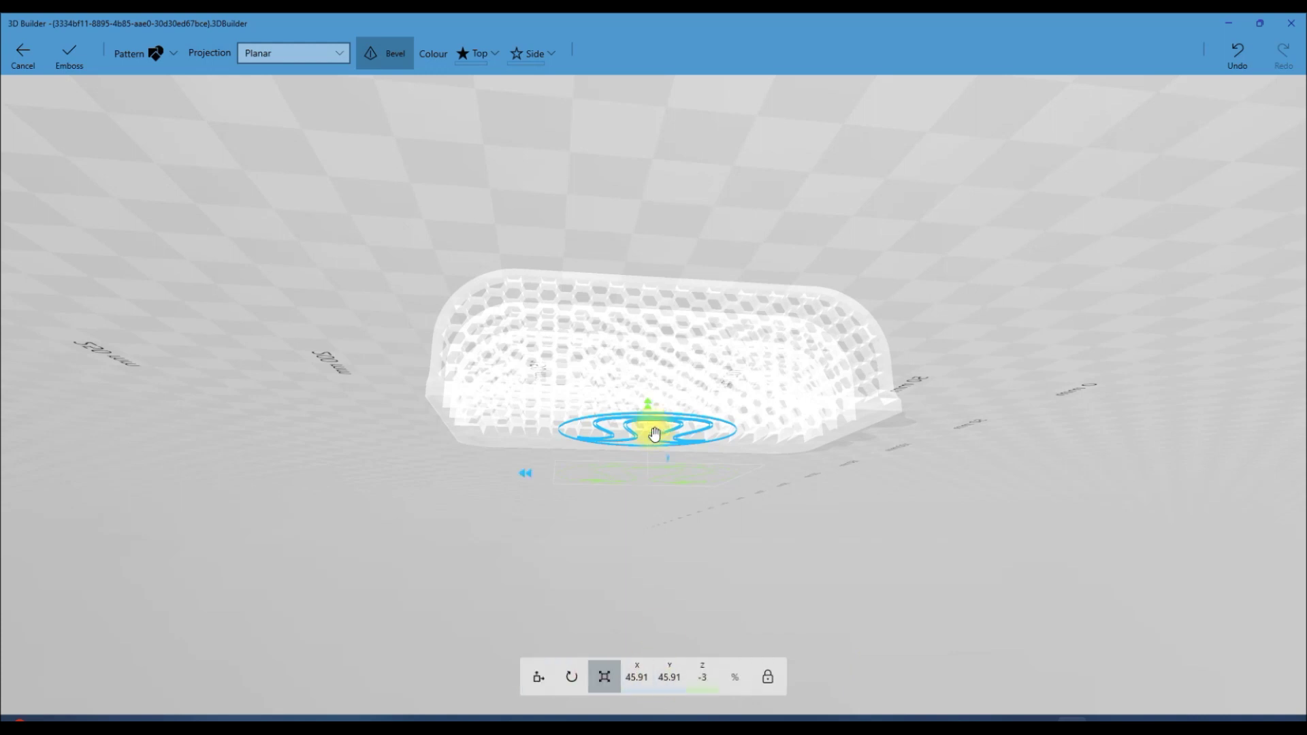
Step: Deepen the logo emboss to -8 and inspect it from the side
{"action": "left_click", "coordinate": [701, 678]}
{"action": "type", "text": "-8"}
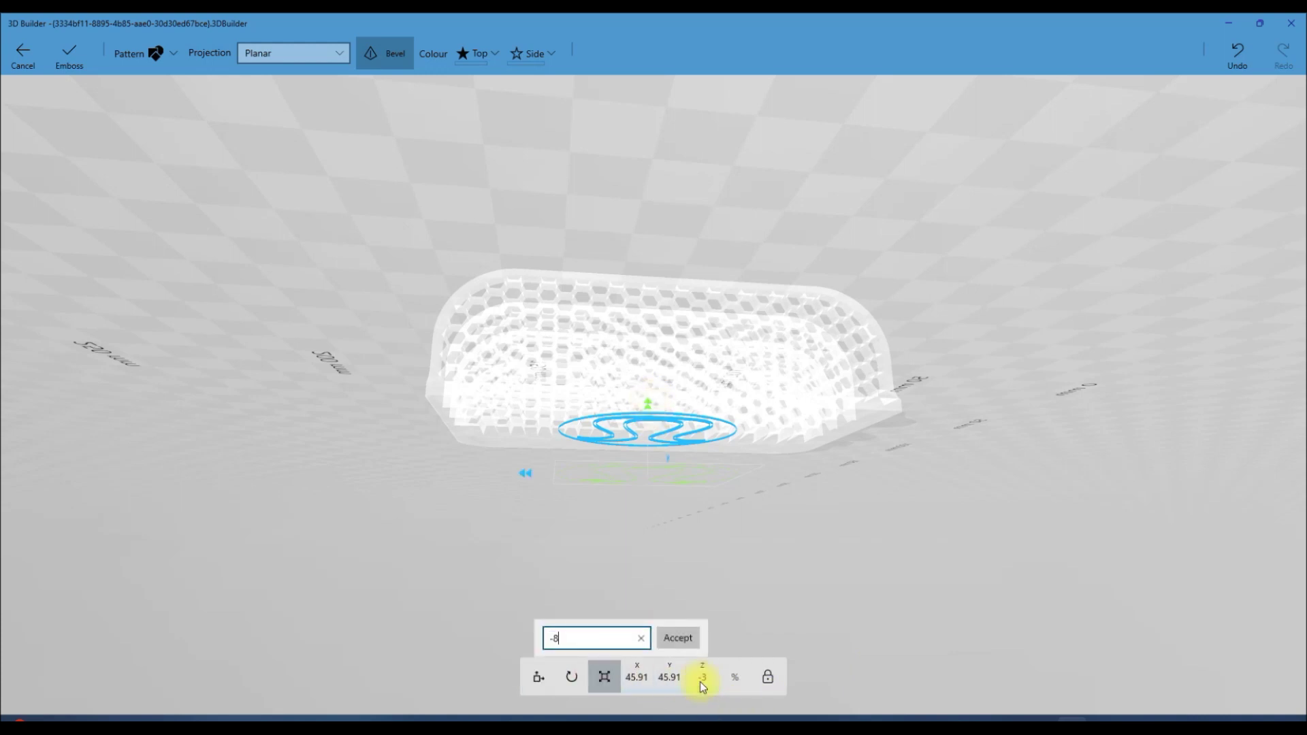
{"action": "key", "text": "Return"}
{"action": "left_click_drag", "start_coordinate": [672, 521], "coordinate": [975, 602]}
{"action": "scroll", "coordinate": [765, 523], "scroll_direction": "up", "scroll_amount": 5}
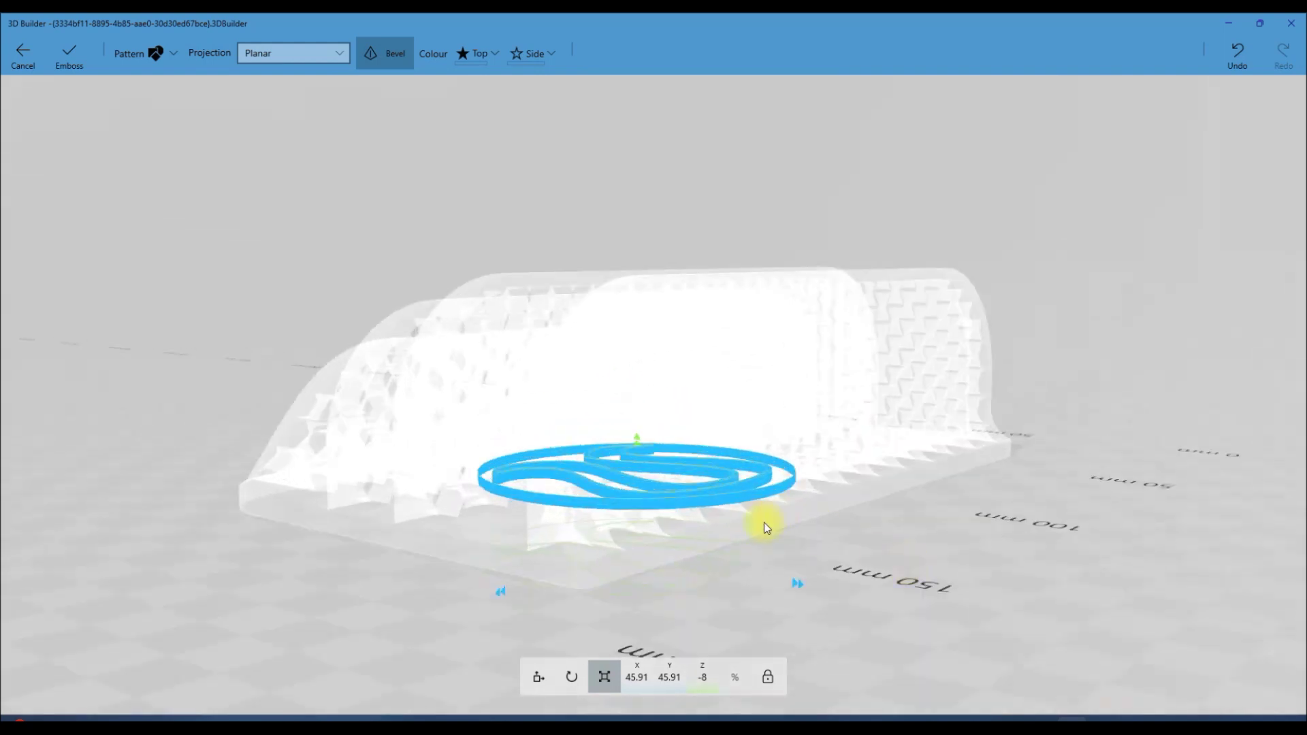
{"action": "mouse_move", "coordinate": [765, 523]}
{"action": "left_mouse_down"}
{"action": "mouse_move", "coordinate": [1155, 637]}
{"action": "mouse_move", "coordinate": [1303, 728]}
{"action": "mouse_move", "coordinate": [1303, 381]}
{"action": "mouse_move", "coordinate": [1303, 490]}
{"action": "mouse_move", "coordinate": [1272, 618]}
{"action": "mouse_move", "coordinate": [898, 728]}
{"action": "left_mouse_up"}
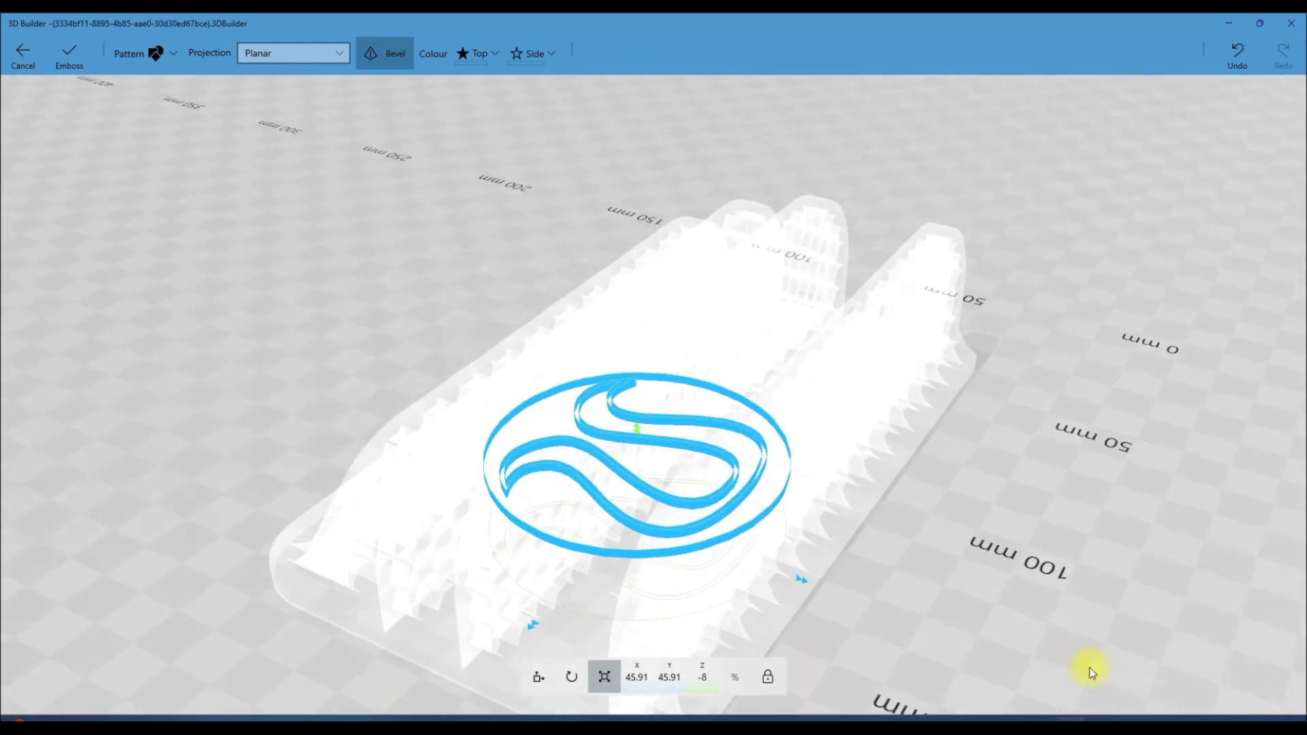
{"action": "right_click_drag", "start_coordinate": [1089, 667], "coordinate": [736, 582]}
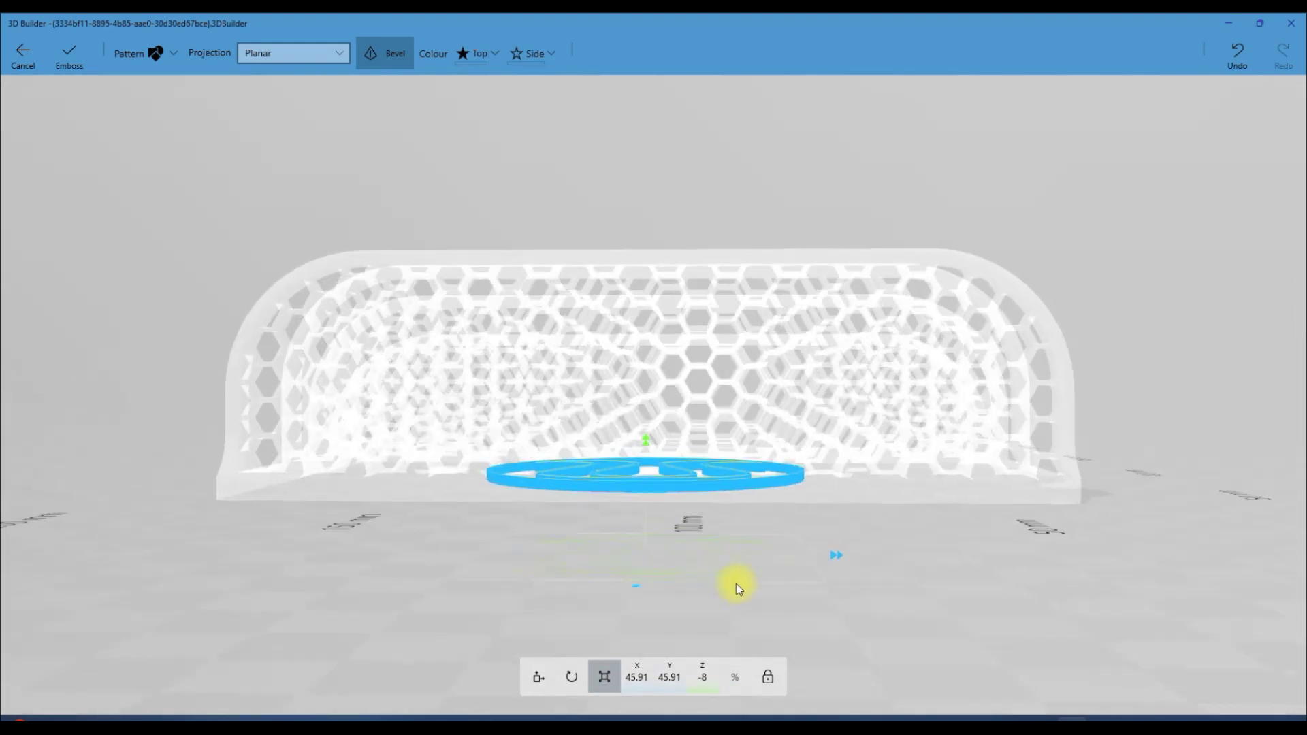
Step: Set the logo depth back to -5 and apply the emboss
{"action": "left_click", "coordinate": [710, 676]}
{"action": "type", "text": "-5"}
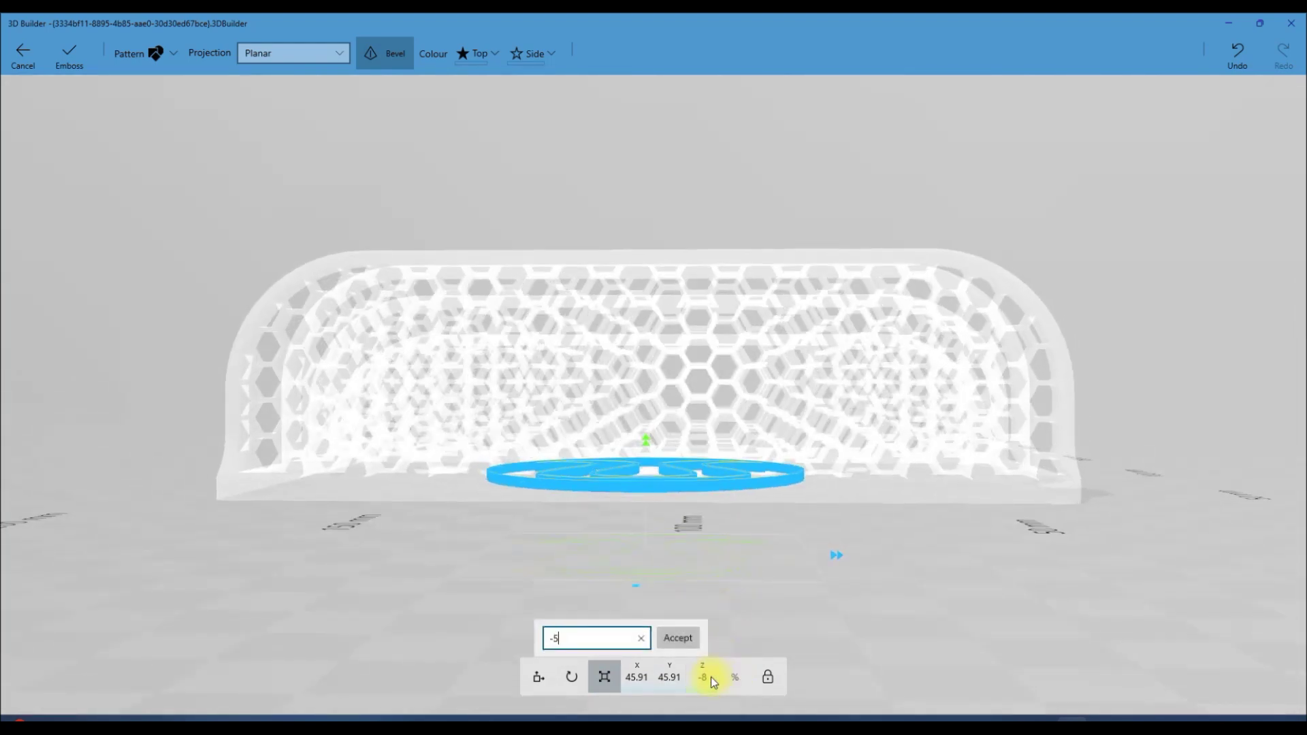
{"action": "key", "text": "Return"}
{"action": "left_click_drag", "start_coordinate": [650, 572], "coordinate": [709, 577]}
{"action": "left_click", "coordinate": [71, 67]}
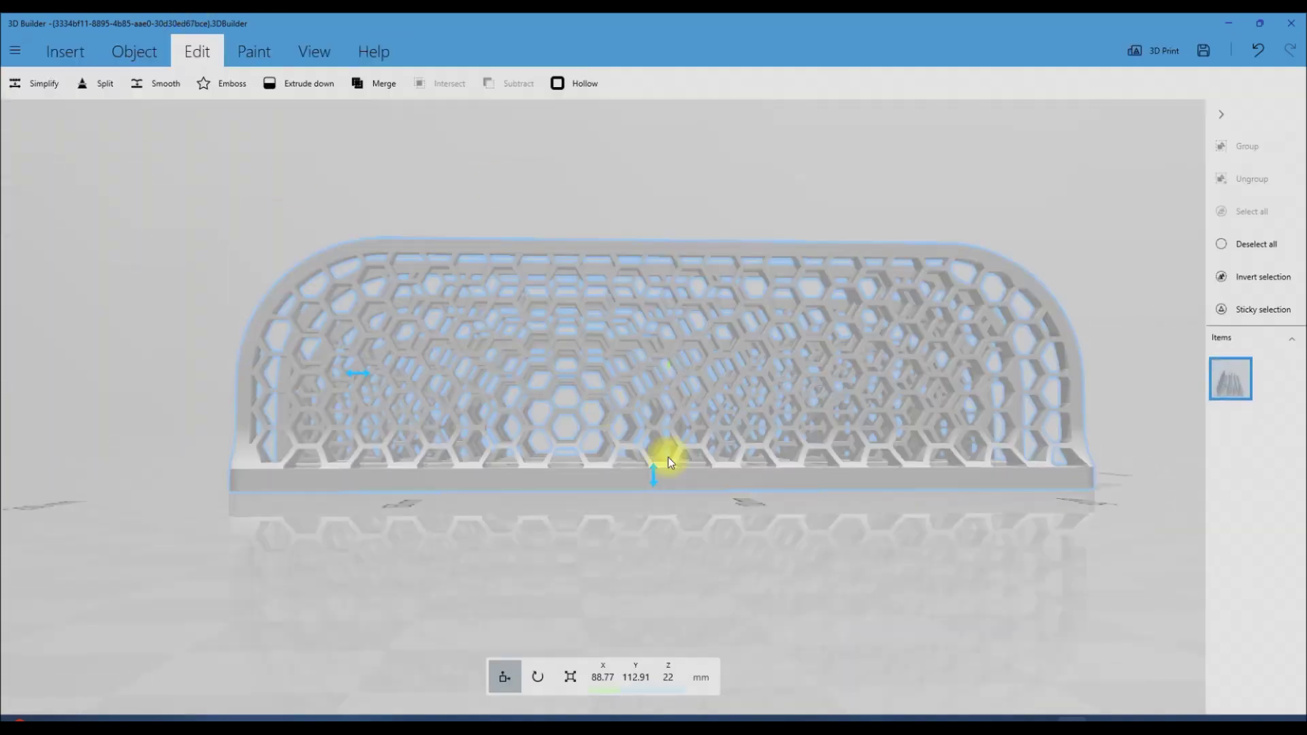
Step: Undo the applied logo emboss and start a fresh emboss
{"action": "right_click_drag", "start_coordinate": [808, 618], "coordinate": [814, 336]}
{"action": "key", "text": "ctrl+z"}
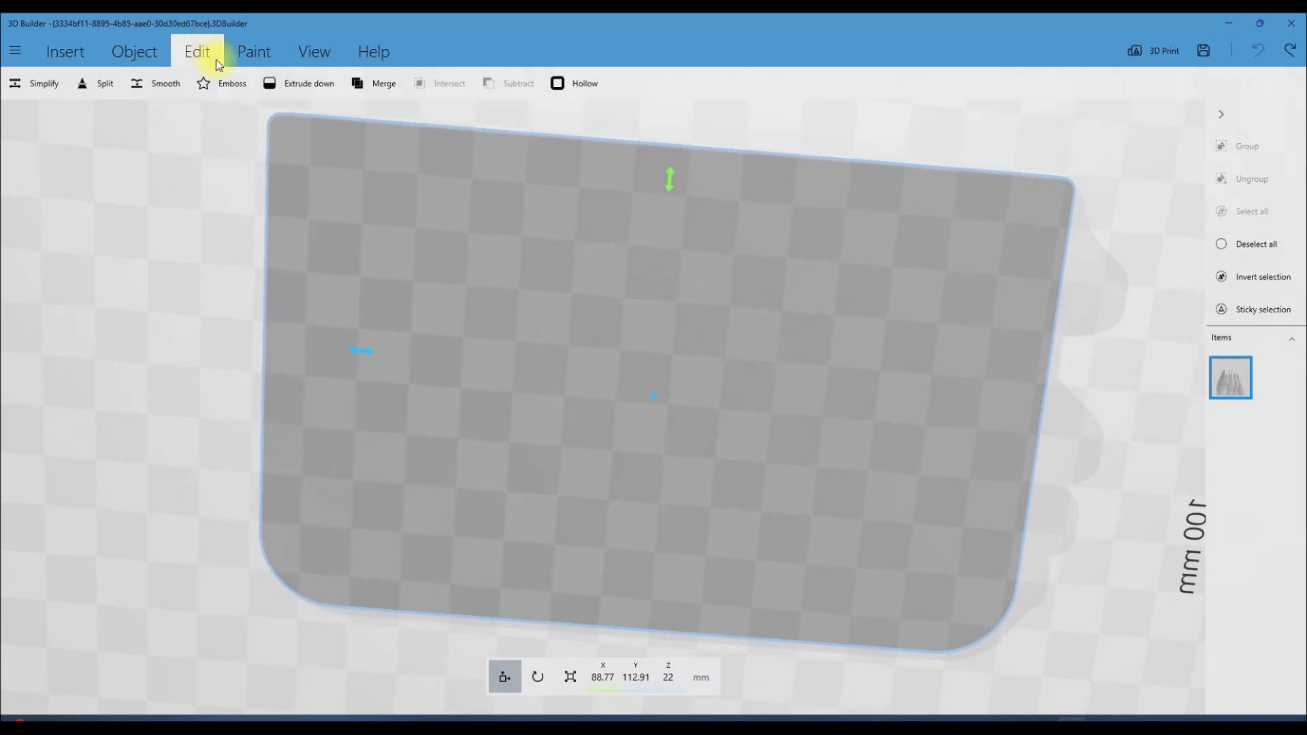
{"action": "left_click", "coordinate": [216, 83]}
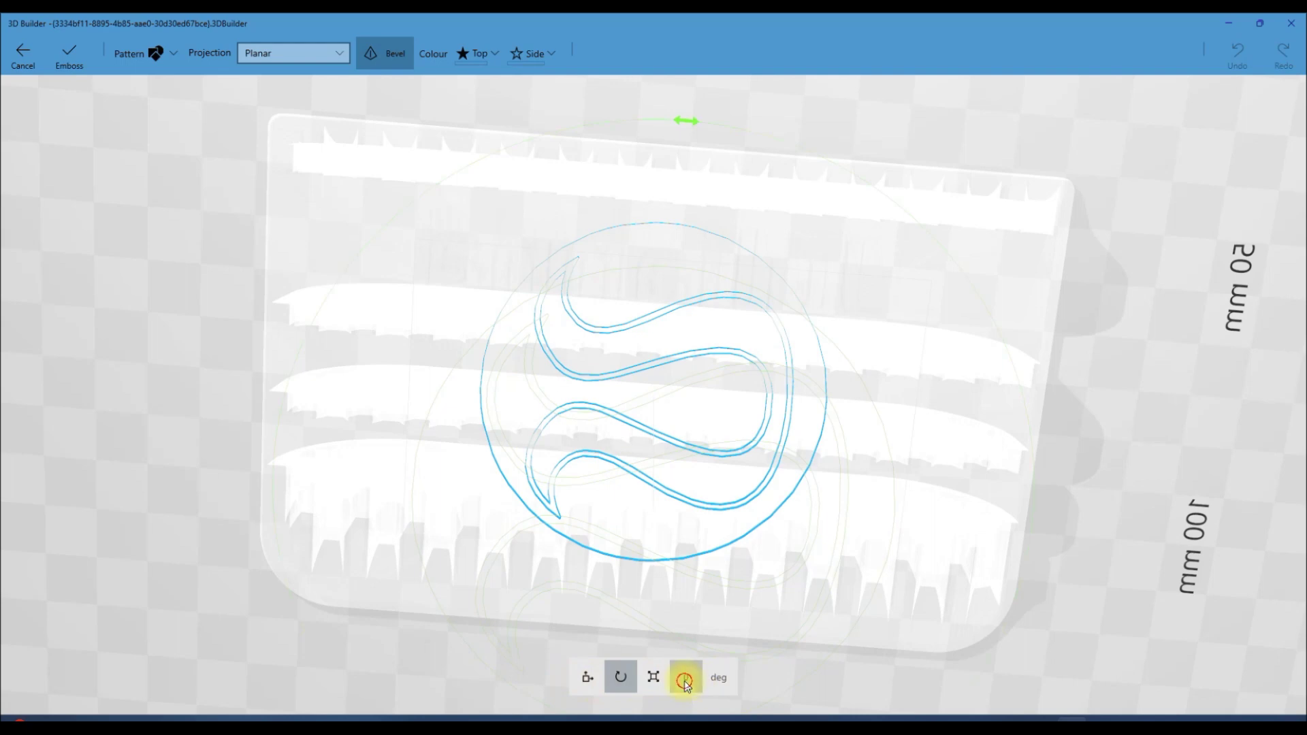
Step: Rotate the logo 90° and set its Z depth to -10
{"action": "left_click", "coordinate": [684, 677]}
{"action": "type", "text": "90"}
{"action": "key", "text": "Return"}
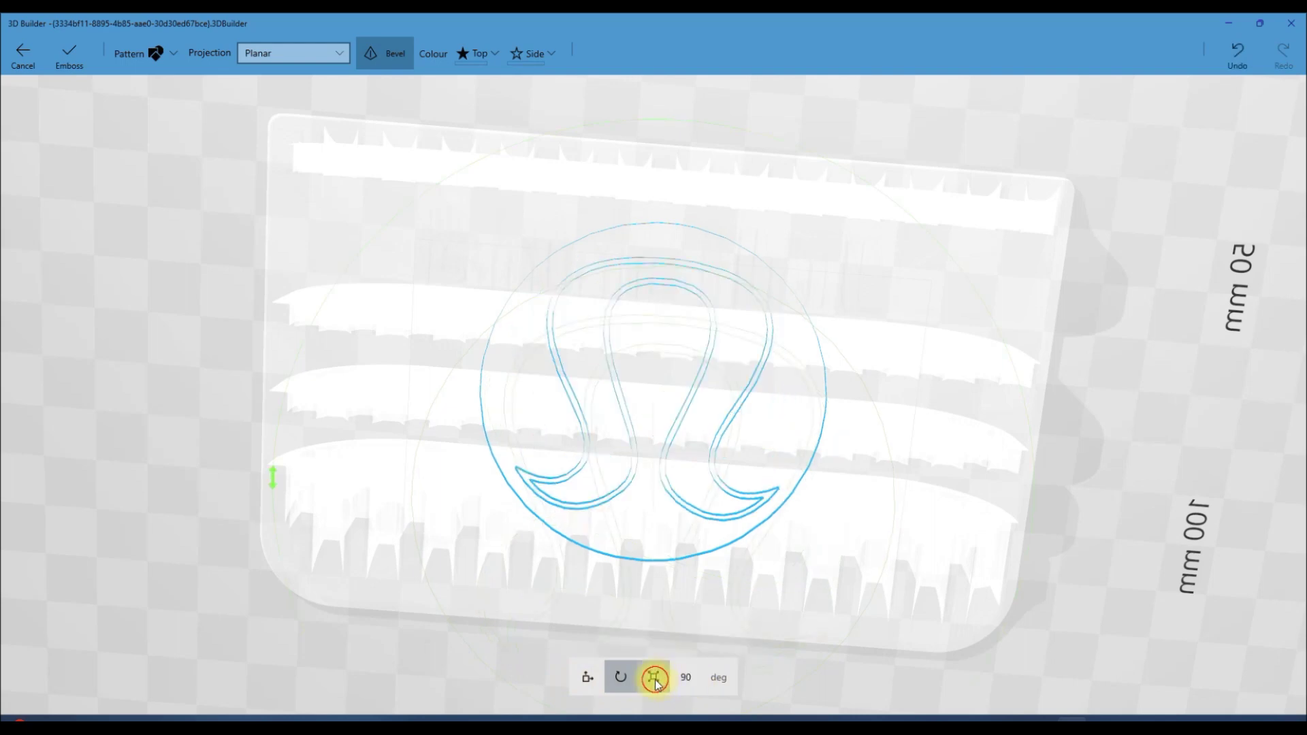
{"action": "left_click", "coordinate": [653, 677]}
{"action": "left_click", "coordinate": [708, 679]}
{"action": "type", "text": "-10"}
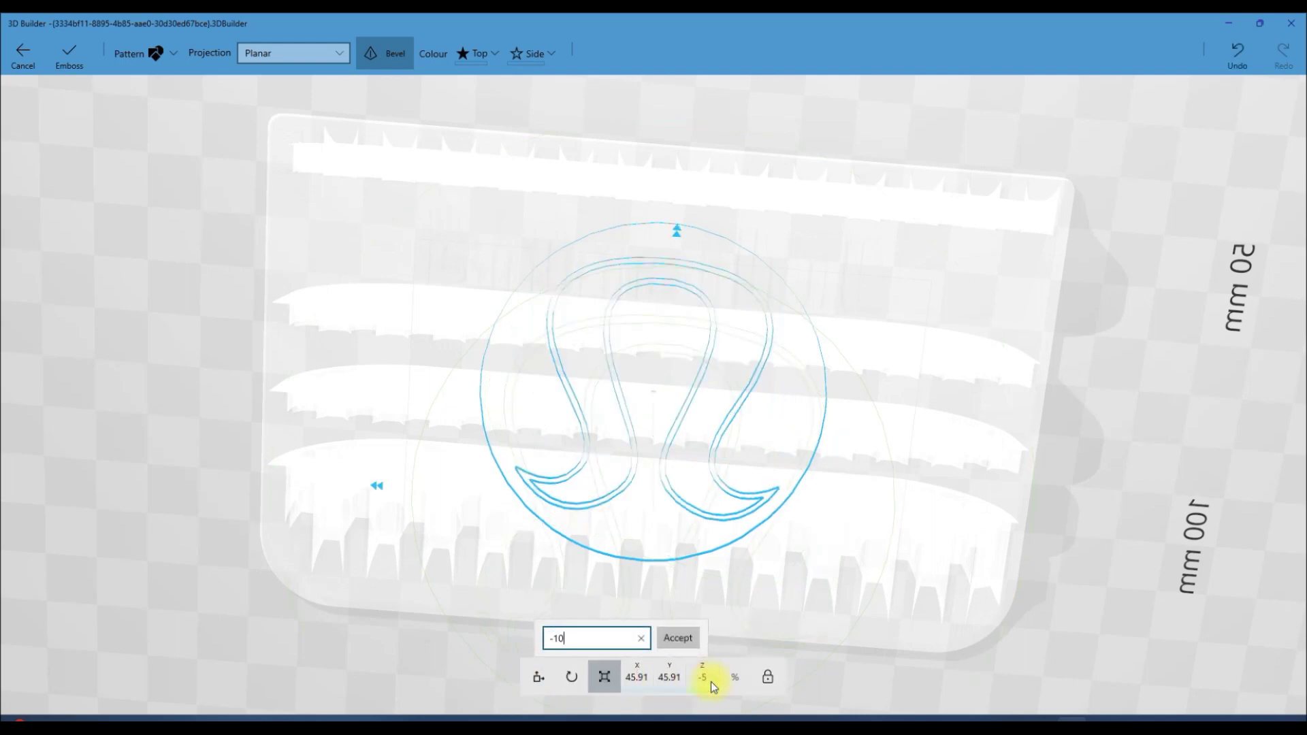
{"action": "key", "text": "Return"}
Step: Apply the -10 logo emboss and view the underside from several angles
{"action": "right_click_drag", "start_coordinate": [1116, 313], "coordinate": [113, 104]}
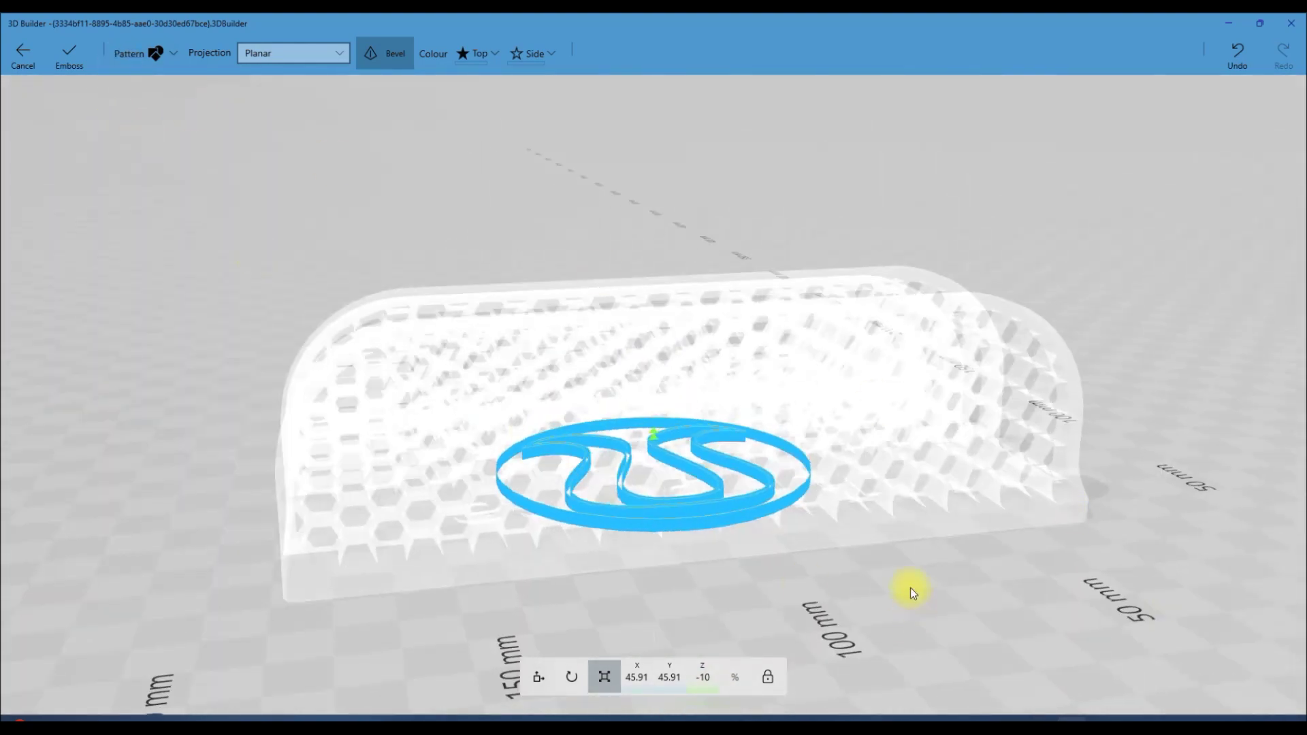
{"action": "right_click_drag", "start_coordinate": [912, 593], "coordinate": [825, 364]}
{"action": "left_click", "coordinate": [69, 55]}
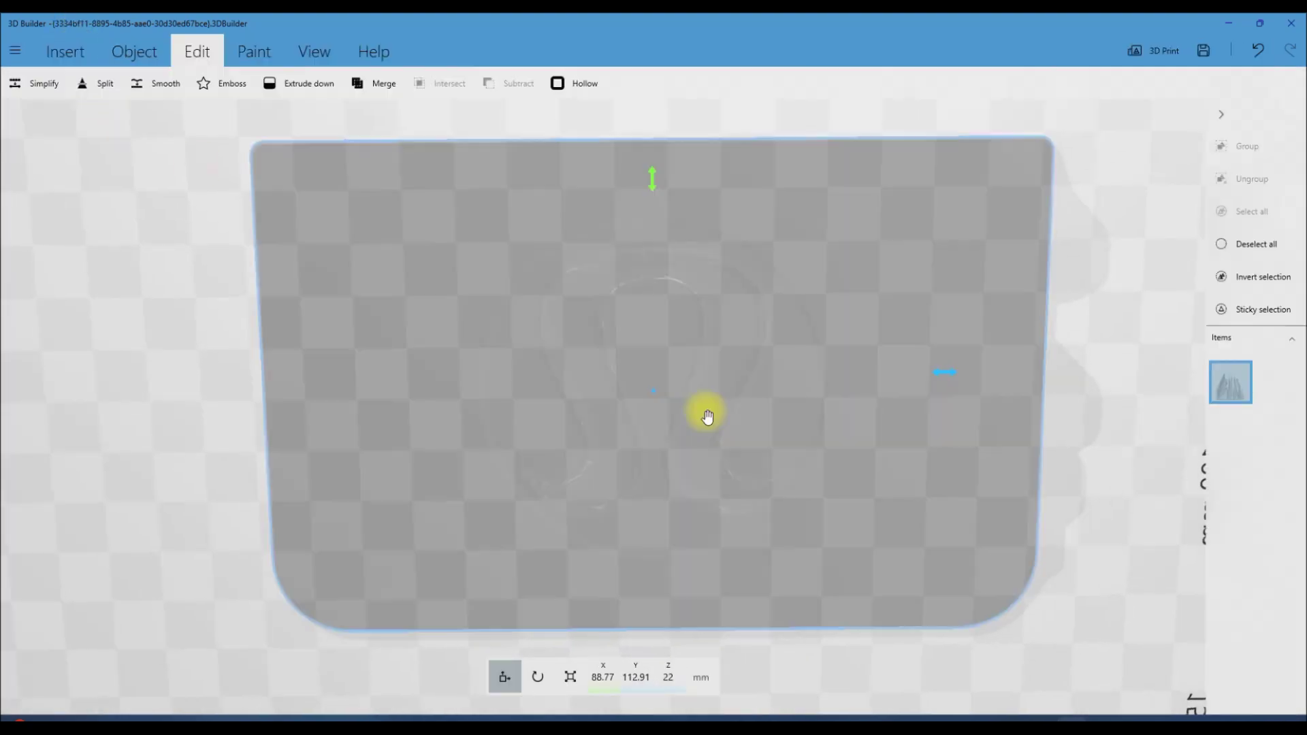
{"action": "scroll", "coordinate": [796, 497], "scroll_direction": "down", "scroll_amount": 4}
{"action": "left_click_drag", "start_coordinate": [807, 605], "coordinate": [915, 663]}
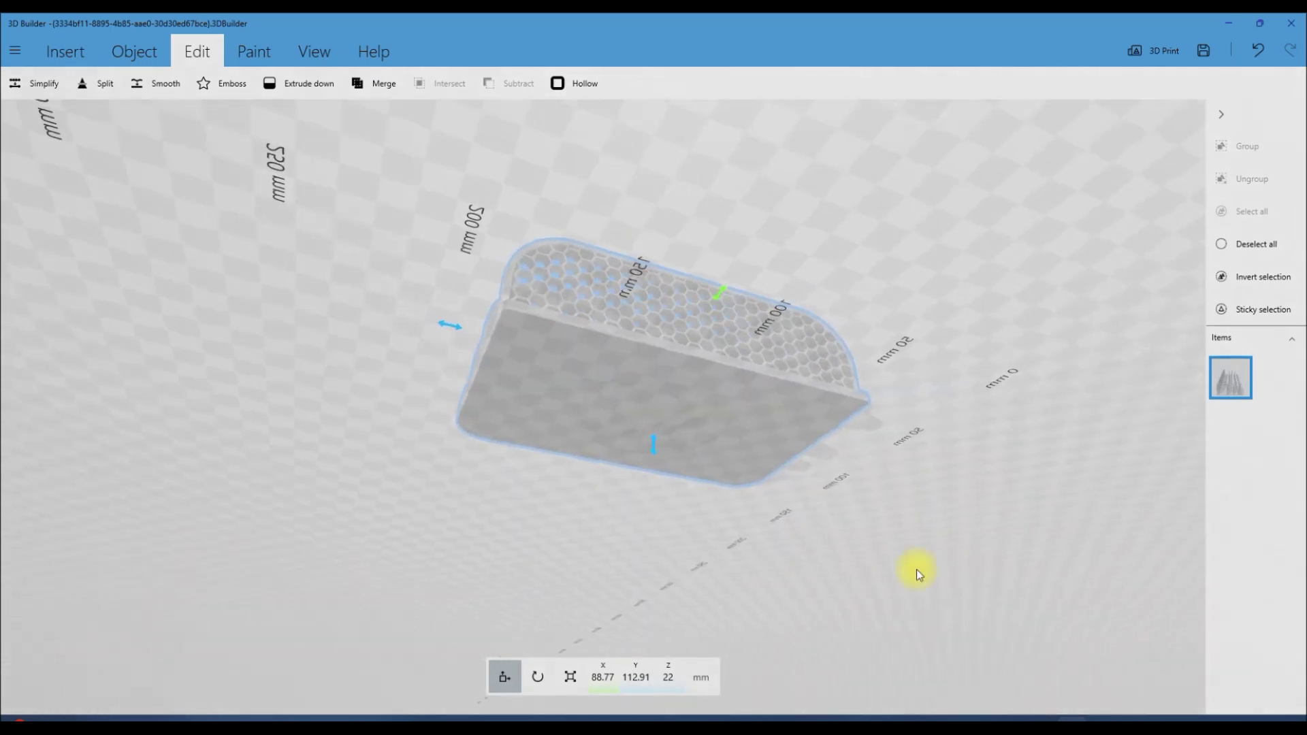
{"action": "right_click_drag", "start_coordinate": [1000, 374], "coordinate": [458, 218]}
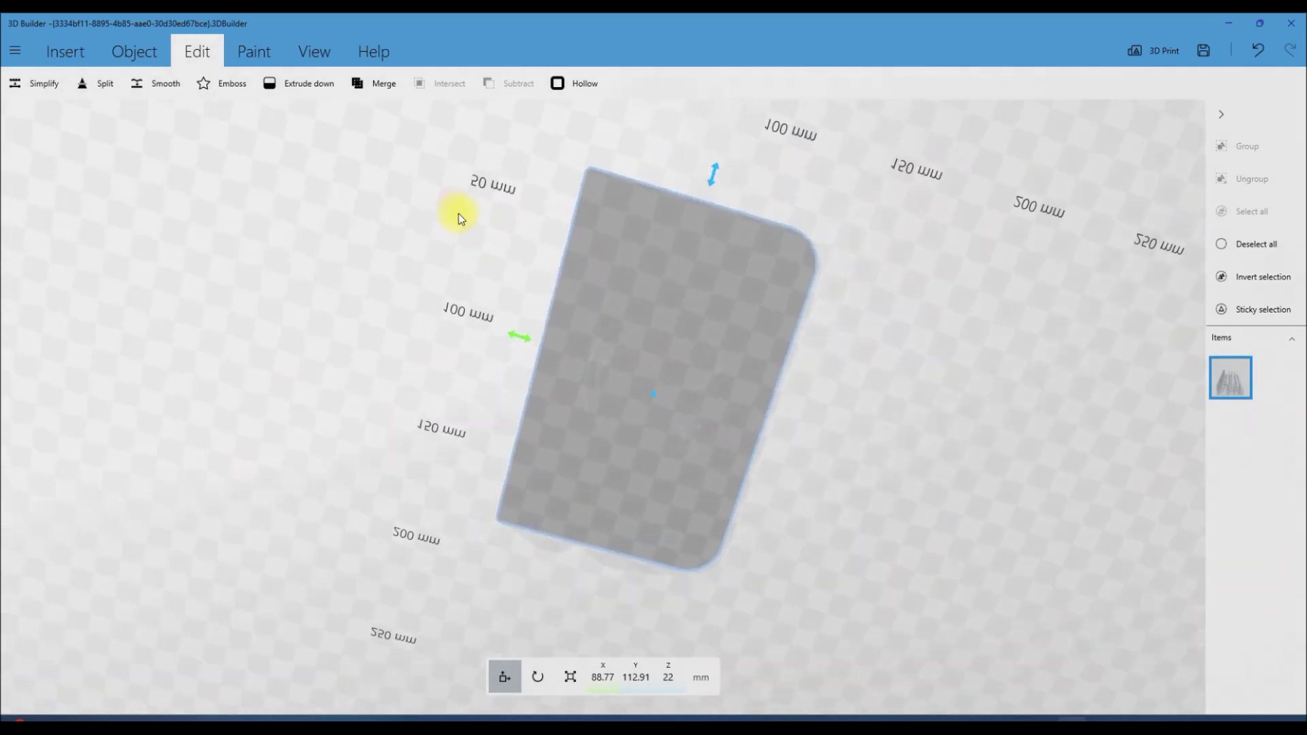
{"action": "left_click_drag", "start_coordinate": [461, 219], "coordinate": [585, 597]}
Step: Orbit and zoom around the stand to check the Julianna name and bottom plate
{"action": "scroll", "coordinate": [592, 590], "scroll_direction": "up", "scroll_amount": 4}
{"action": "left_click_drag", "start_coordinate": [983, 336], "coordinate": [866, 390]}
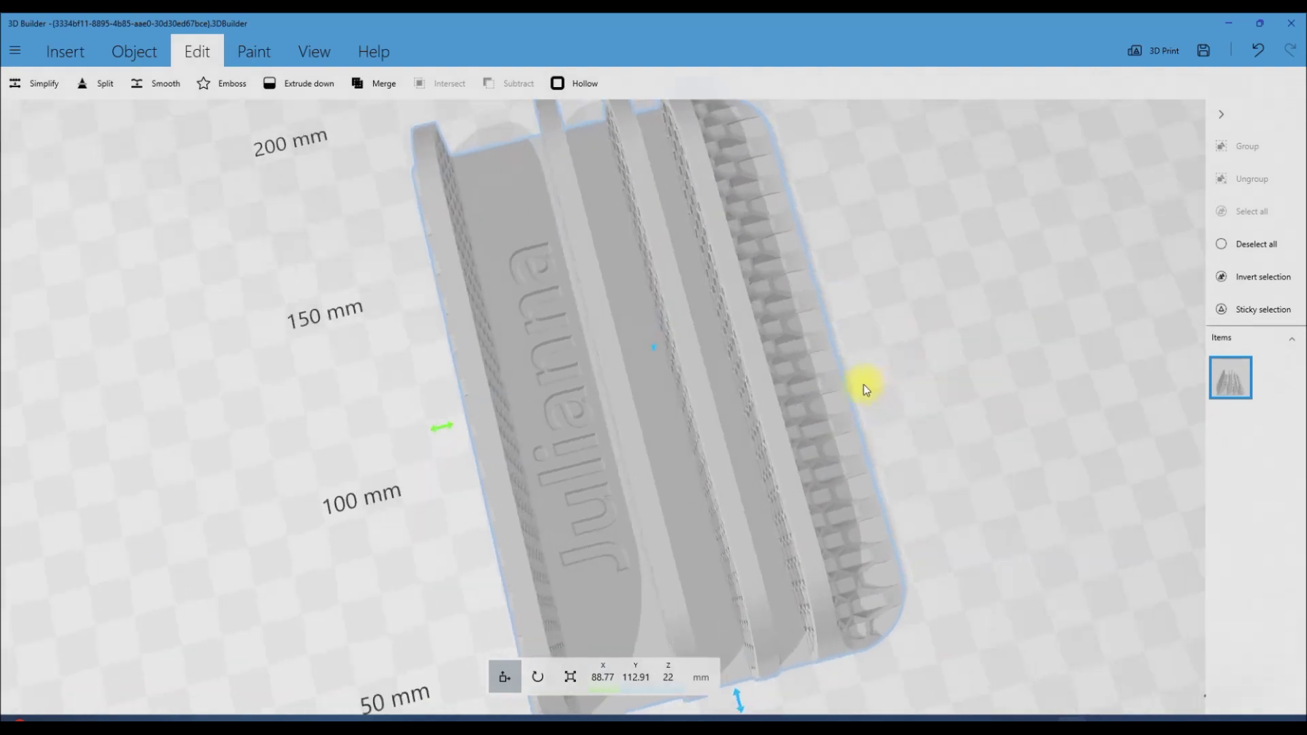
{"action": "right_click_drag", "start_coordinate": [865, 389], "coordinate": [665, 502]}
{"action": "scroll", "coordinate": [966, 517], "scroll_direction": "up", "scroll_amount": 3}
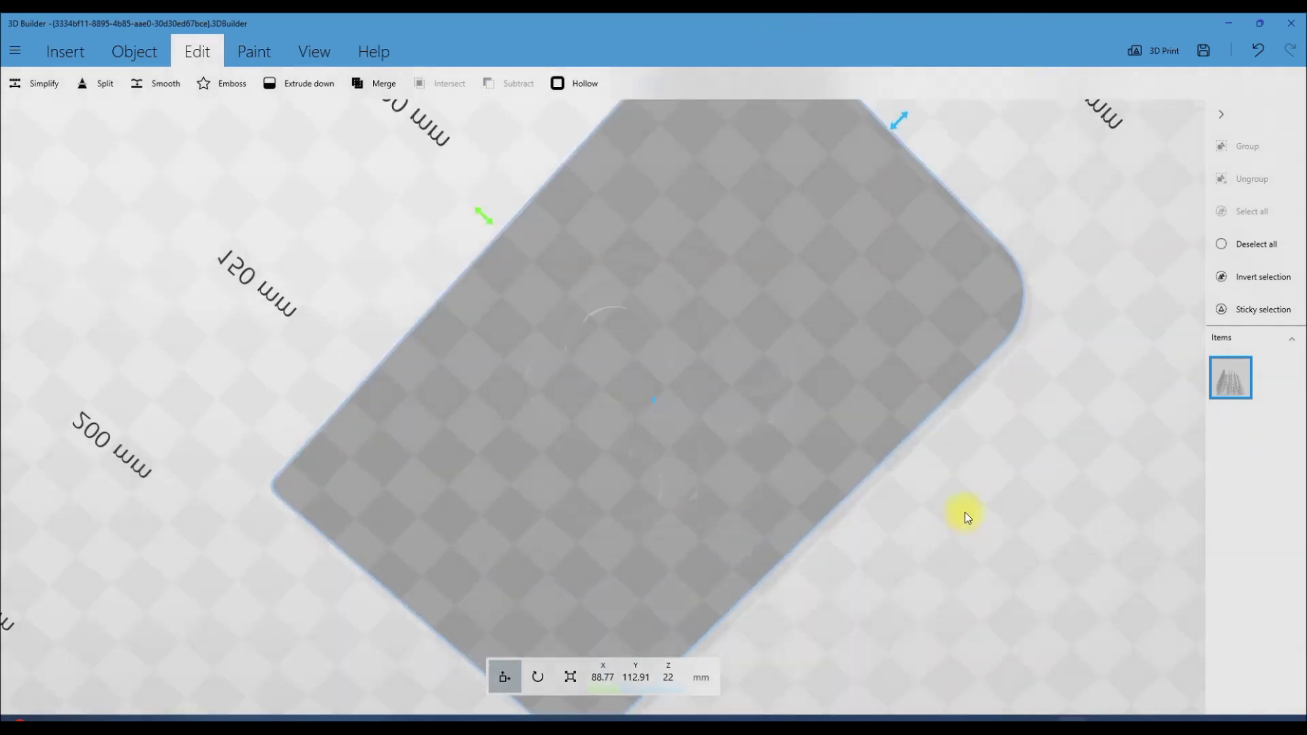
{"action": "right_click_drag", "start_coordinate": [966, 518], "coordinate": [767, 476]}
{"action": "scroll", "coordinate": [767, 476], "scroll_direction": "up", "scroll_amount": 5}
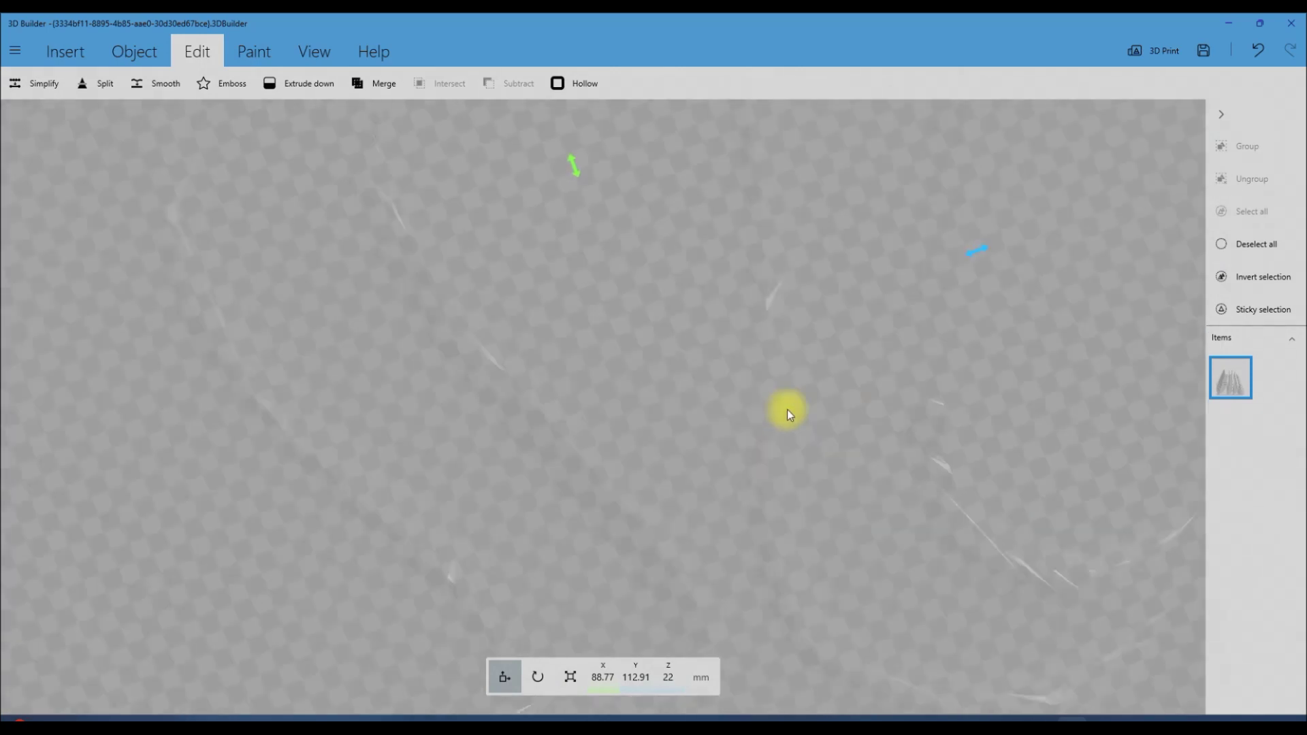
{"action": "scroll", "coordinate": [787, 410], "scroll_direction": "up", "scroll_amount": 1}
{"action": "scroll", "coordinate": [633, 418], "scroll_direction": "up", "scroll_amount": 2}
{"action": "scroll", "coordinate": [409, 347], "scroll_direction": "down", "scroll_amount": 3}
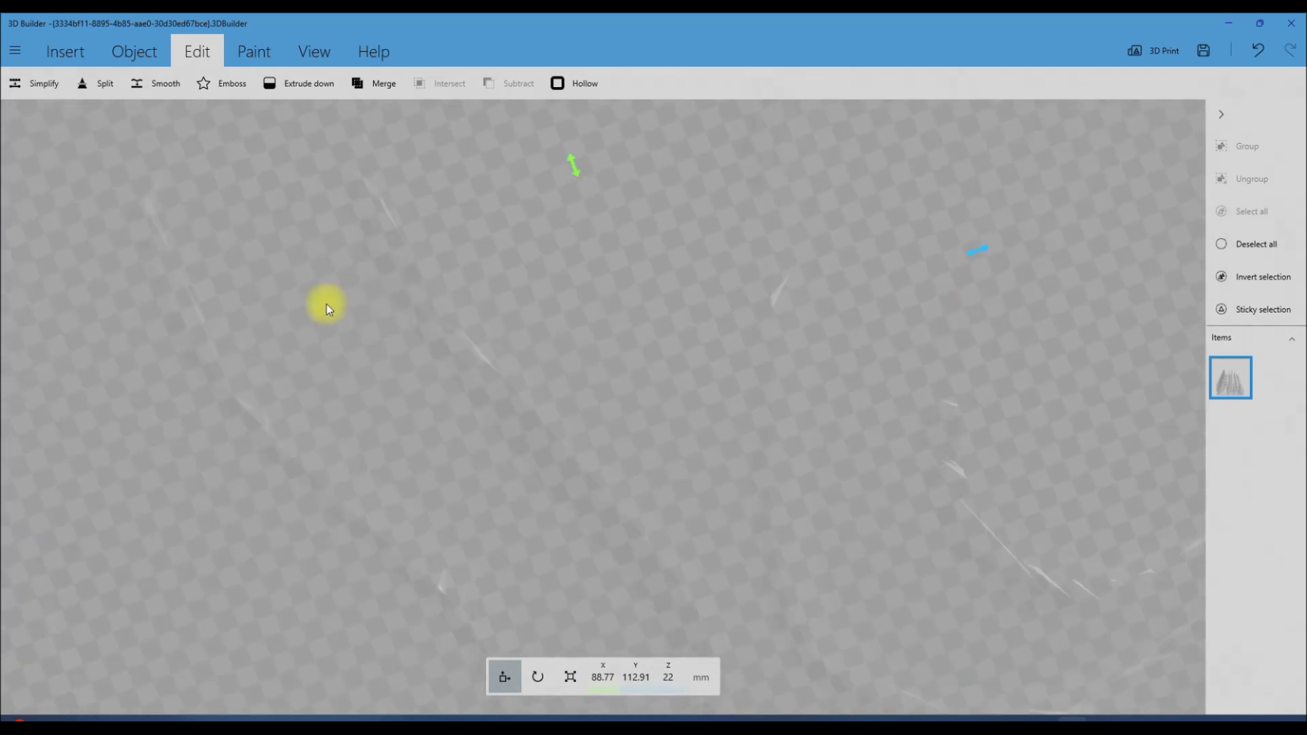
{"action": "scroll", "coordinate": [334, 304], "scroll_direction": "down", "scroll_amount": 8}
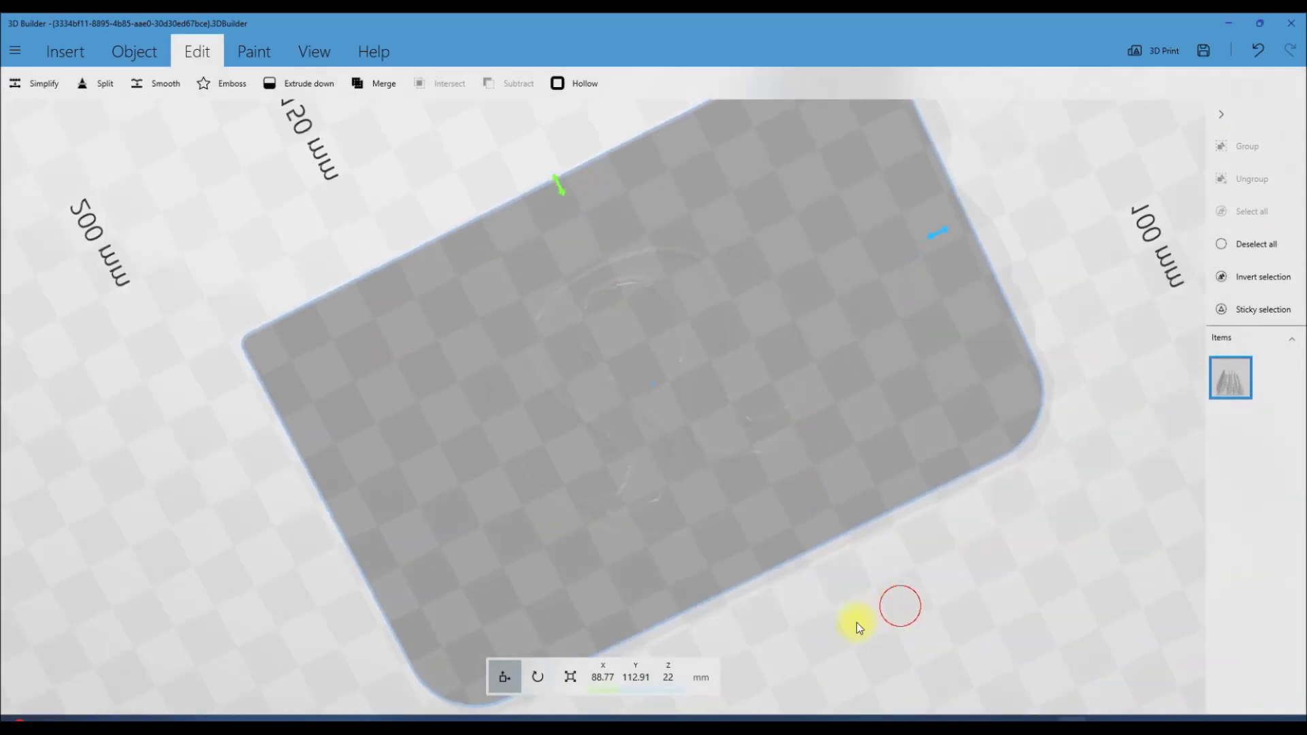
{"action": "right_click_drag", "start_coordinate": [856, 622], "coordinate": [946, 722]}
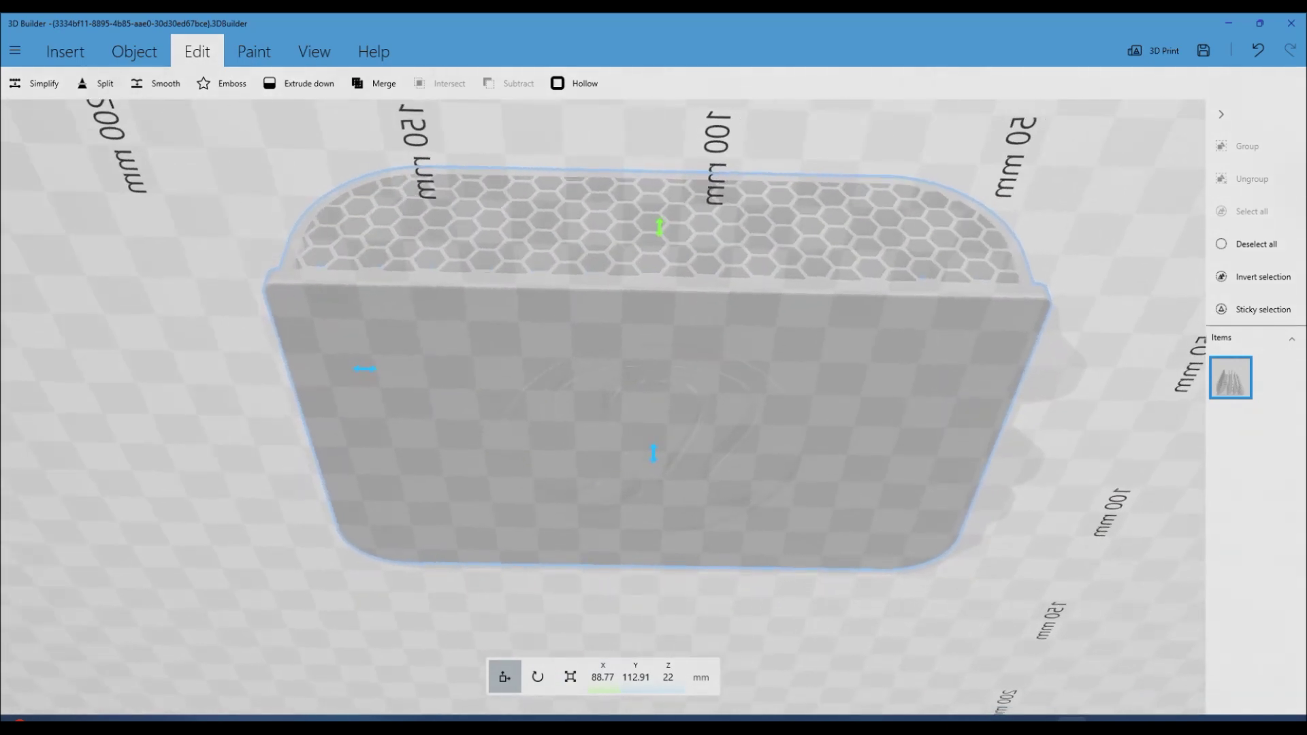
{"action": "mouse_move", "coordinate": [1094, 473]}
{"action": "right_mouse_down"}
{"action": "mouse_move", "coordinate": [1102, 528]}
{"action": "mouse_move", "coordinate": [1088, 489]}
{"action": "right_mouse_up"}
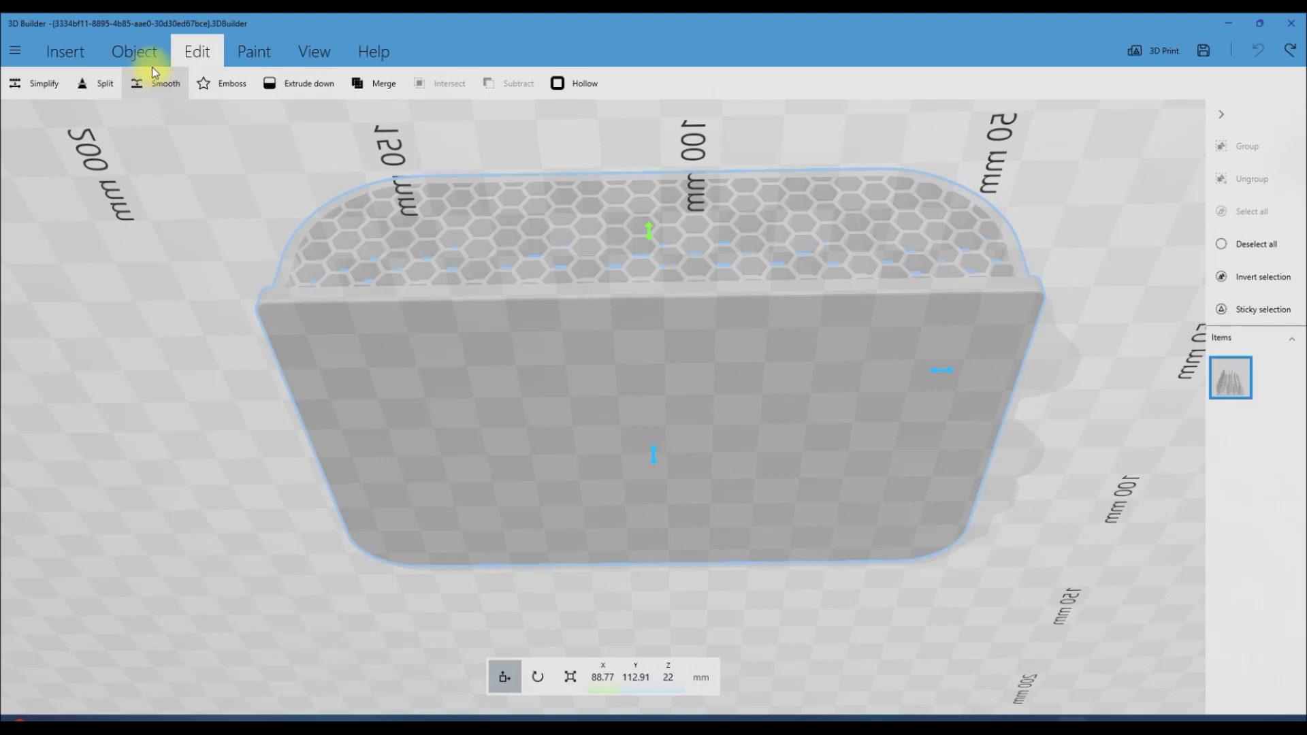
Step: Reopen the emboss, set the logo depth to -20, and centre it on the plate
{"action": "left_click", "coordinate": [221, 83]}
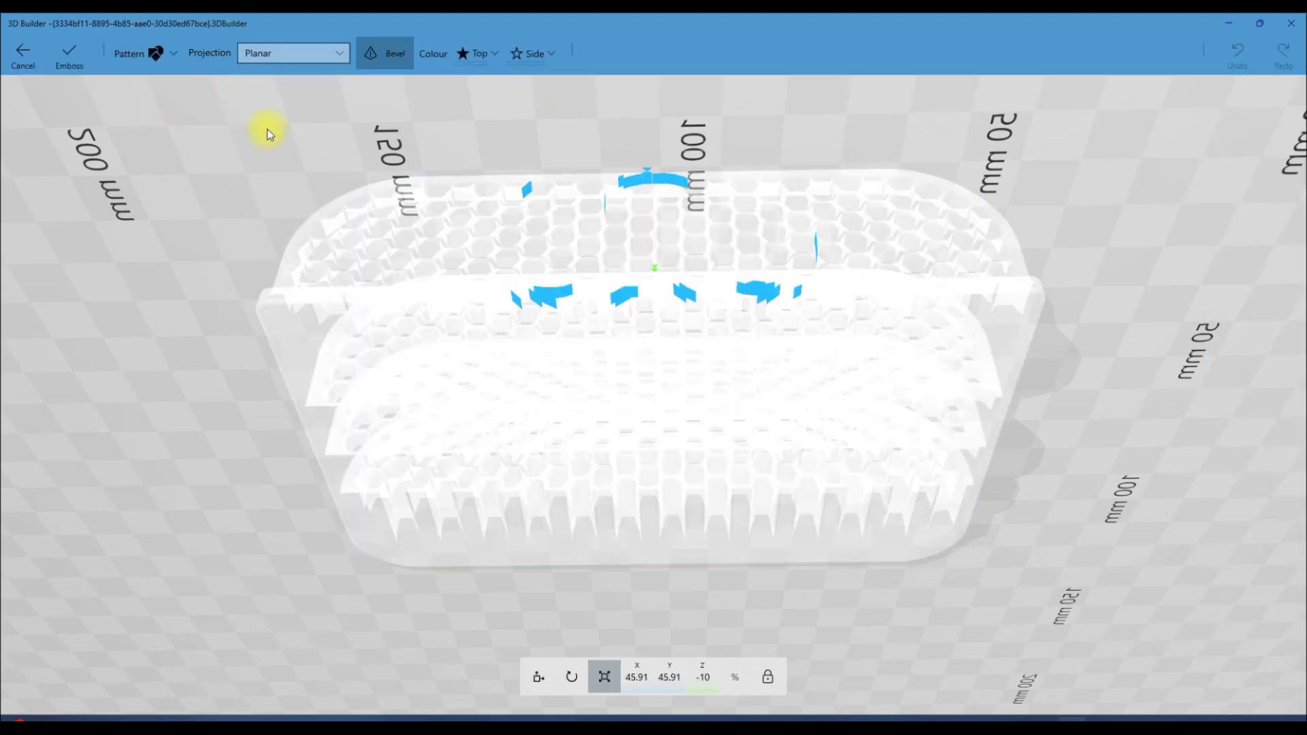
{"action": "left_click", "coordinate": [703, 677]}
{"action": "type", "text": "-20"}
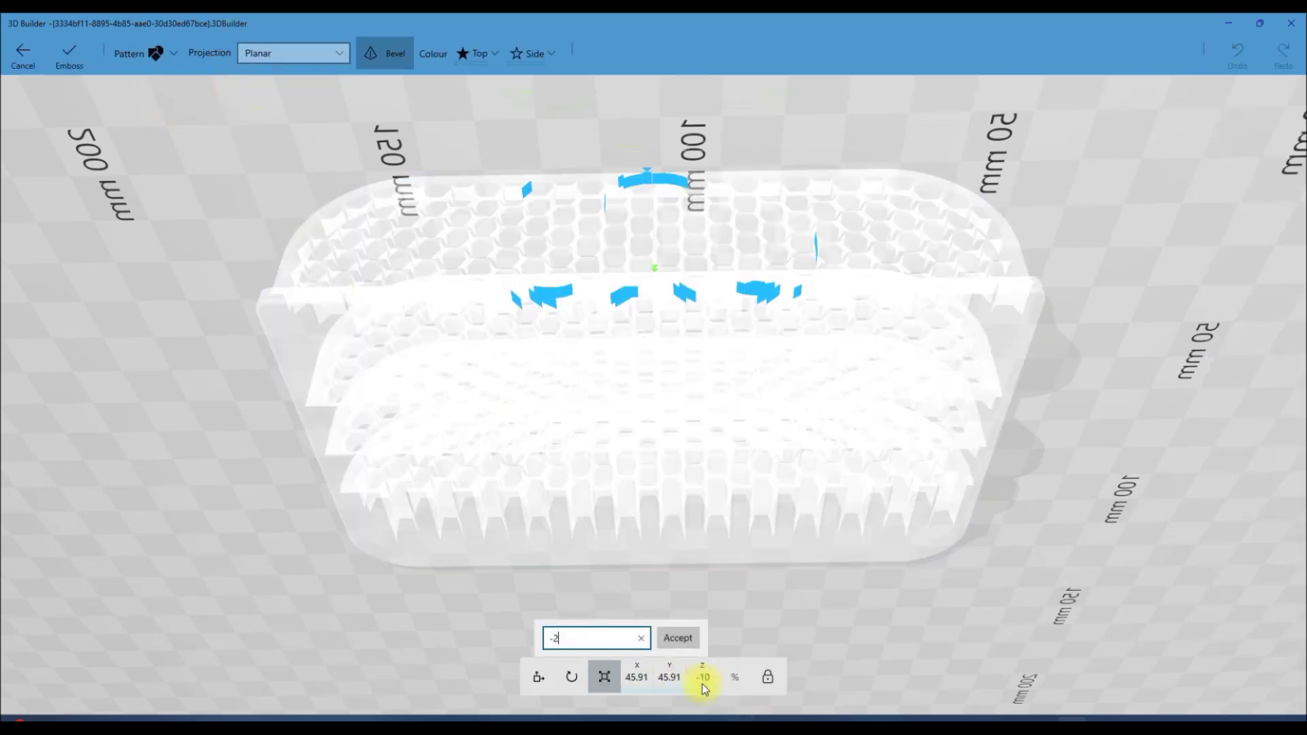
{"action": "key", "text": "Return"}
{"action": "left_click", "coordinate": [647, 453]}
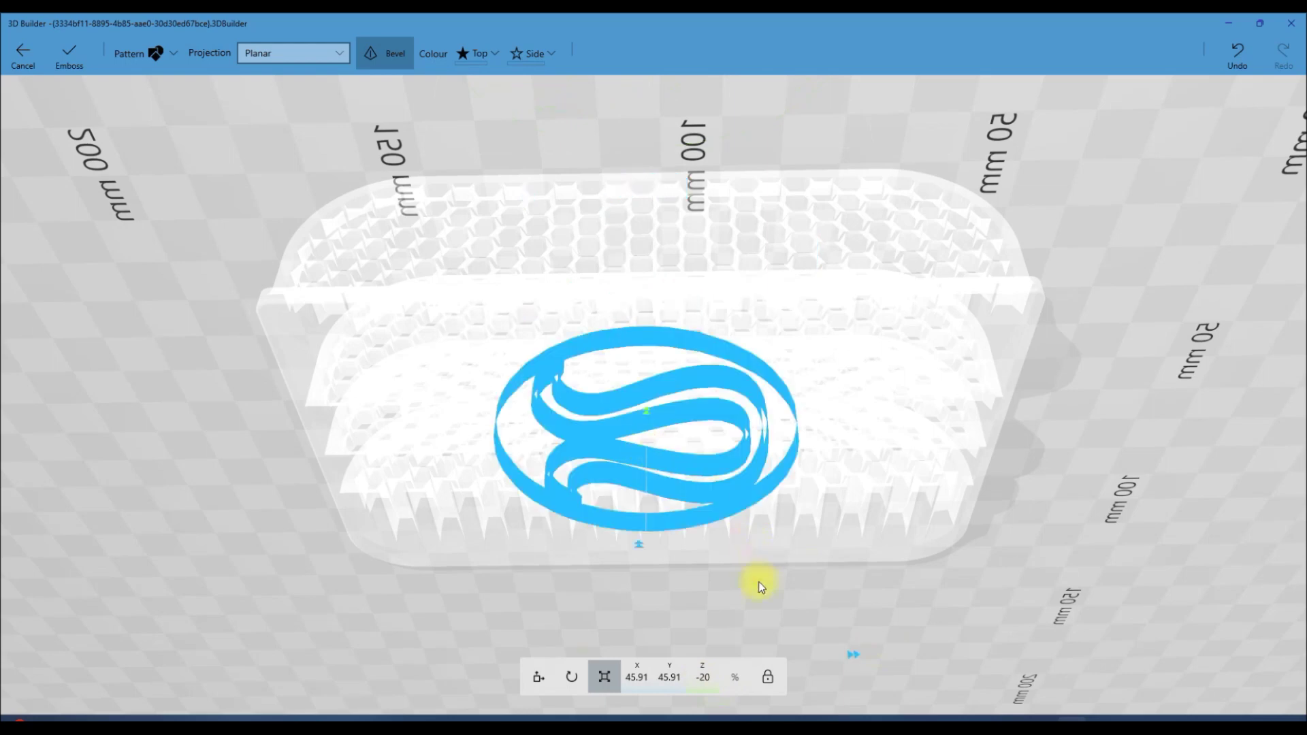
Step: Rotate the logo 90° on the plate
{"action": "left_click", "coordinate": [541, 678]}
{"action": "left_click", "coordinate": [676, 688]}
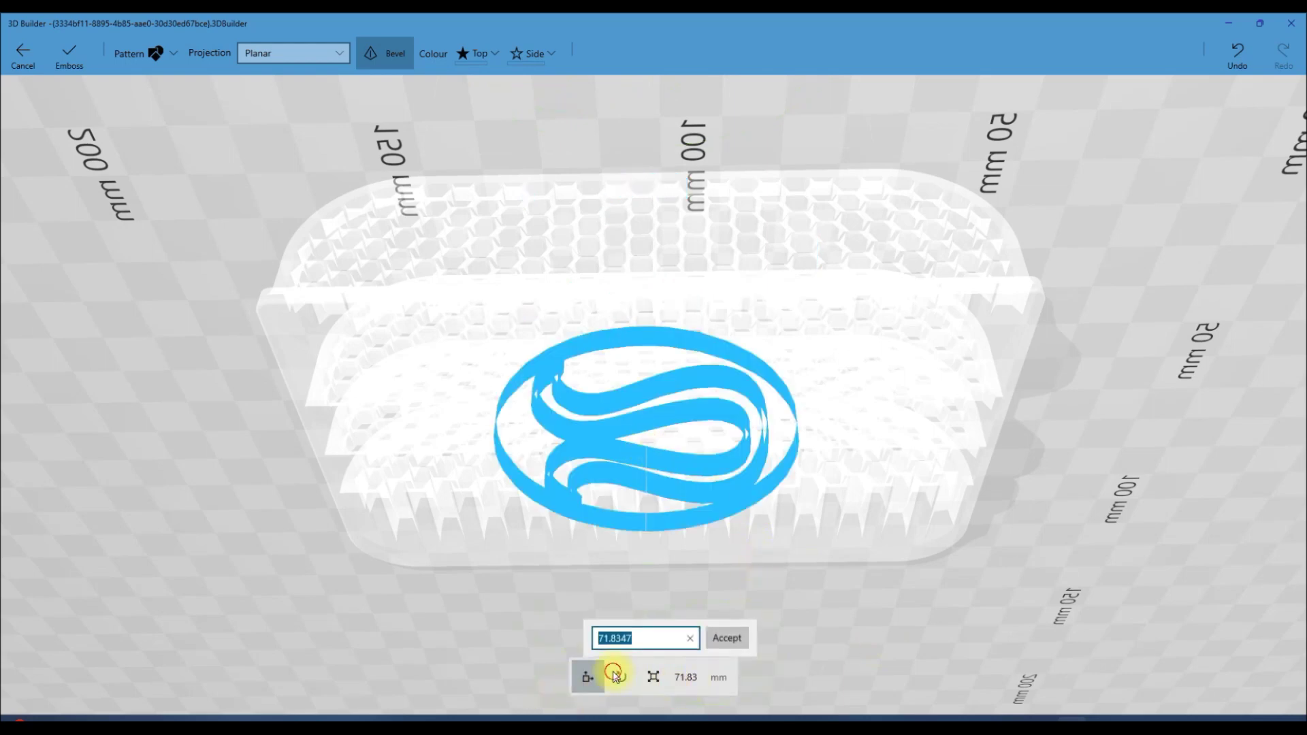
{"action": "left_click", "coordinate": [613, 675]}
{"action": "left_click", "coordinate": [677, 676]}
{"action": "type", "text": "90"}
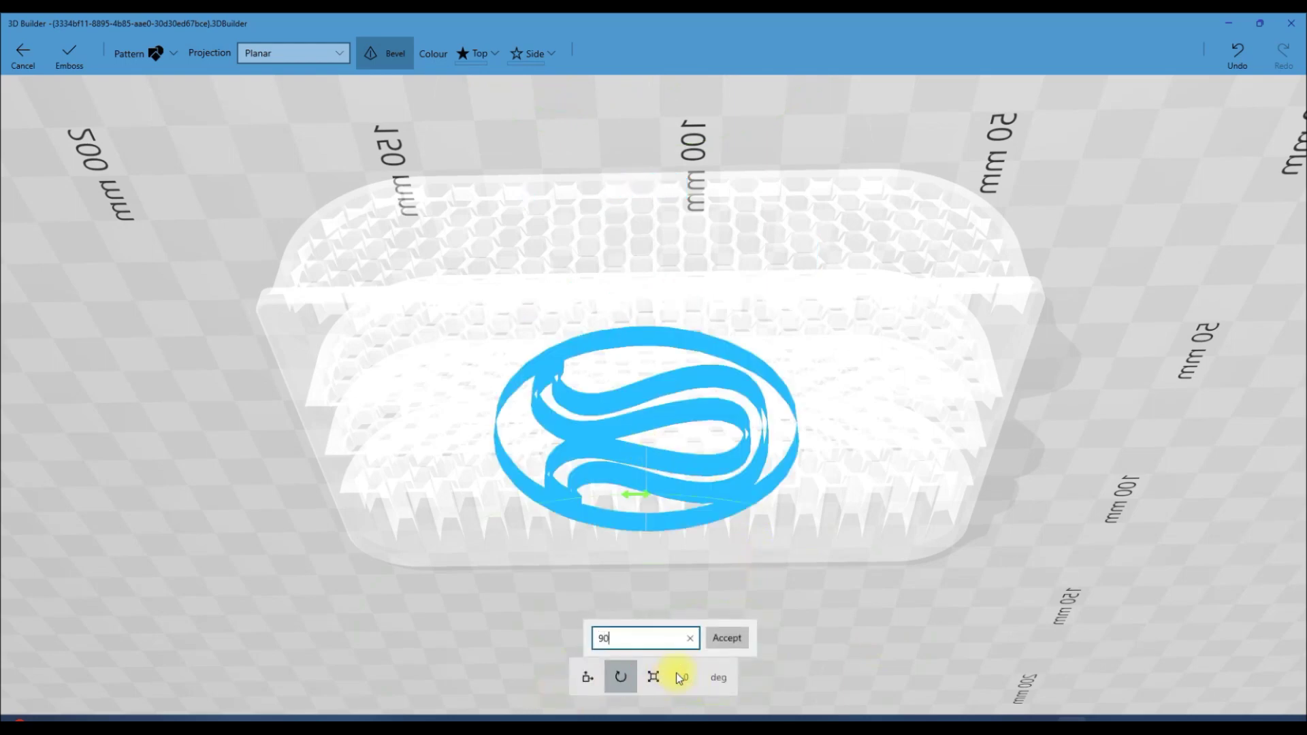
{"action": "key", "text": "Return"}
Step: Nudge the logo slightly lower on the underside and apply the emboss
{"action": "right_click_drag", "start_coordinate": [735, 602], "coordinate": [884, 366]}
{"action": "left_click", "coordinate": [584, 681]}
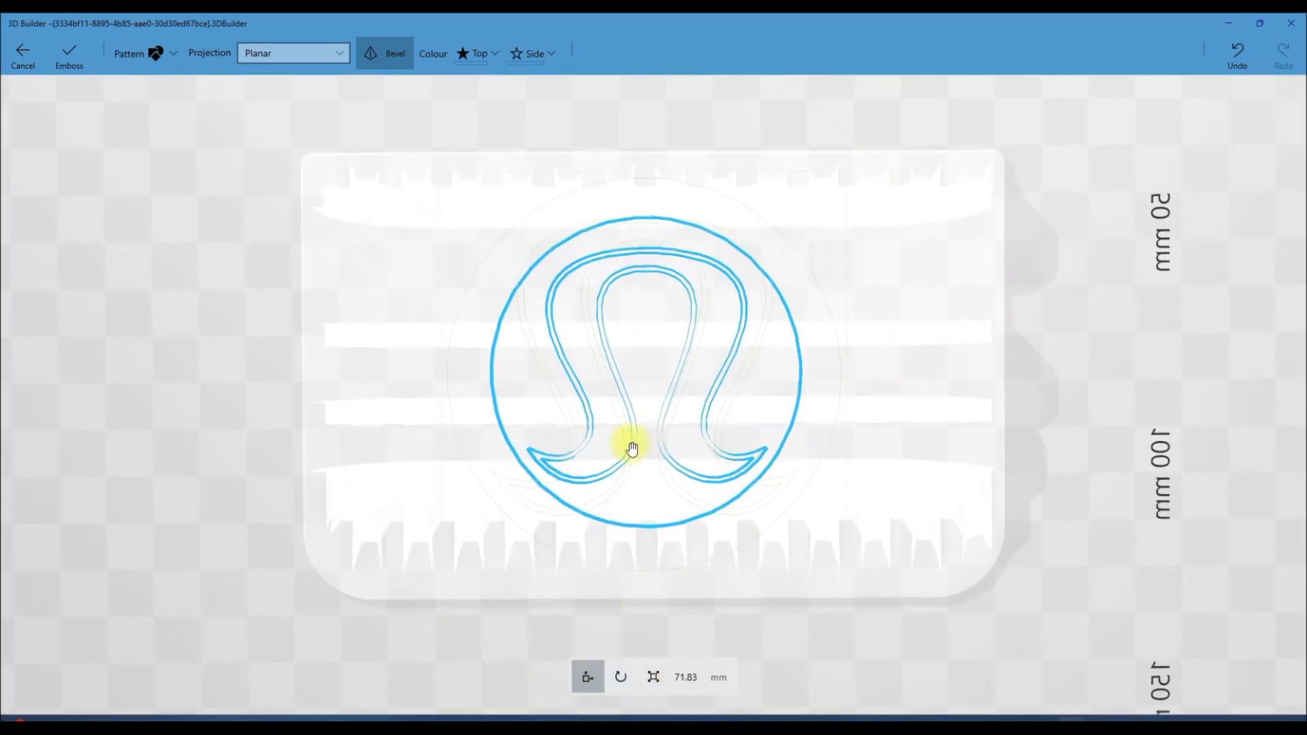
{"action": "mouse_move", "coordinate": [681, 412]}
{"action": "left_mouse_down"}
{"action": "mouse_move", "coordinate": [686, 438]}
{"action": "mouse_move", "coordinate": [671, 431]}
{"action": "mouse_move", "coordinate": [683, 433]}
{"action": "left_mouse_up"}
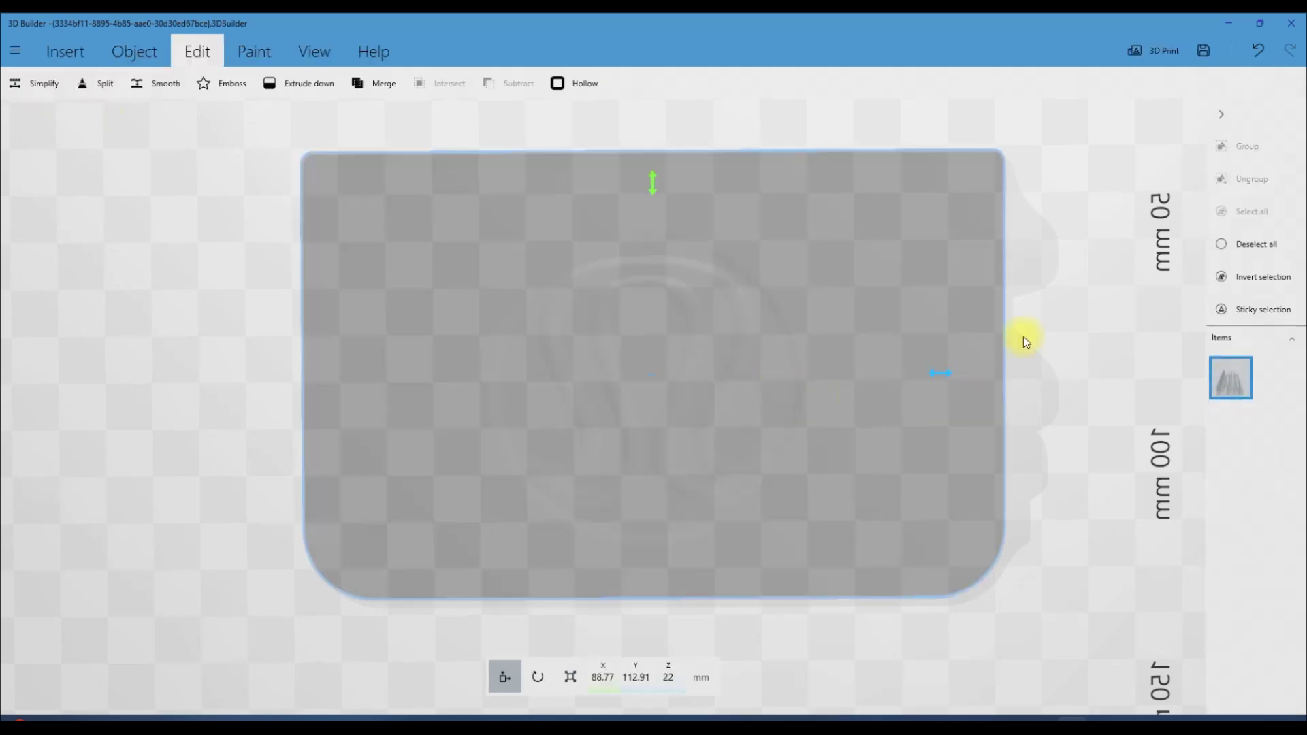
{"action": "left_click_drag", "start_coordinate": [1096, 304], "coordinate": [1104, 175]}
Step: Undo the -20 logo emboss and start a new one
{"action": "key", "text": "ctrl+z"}
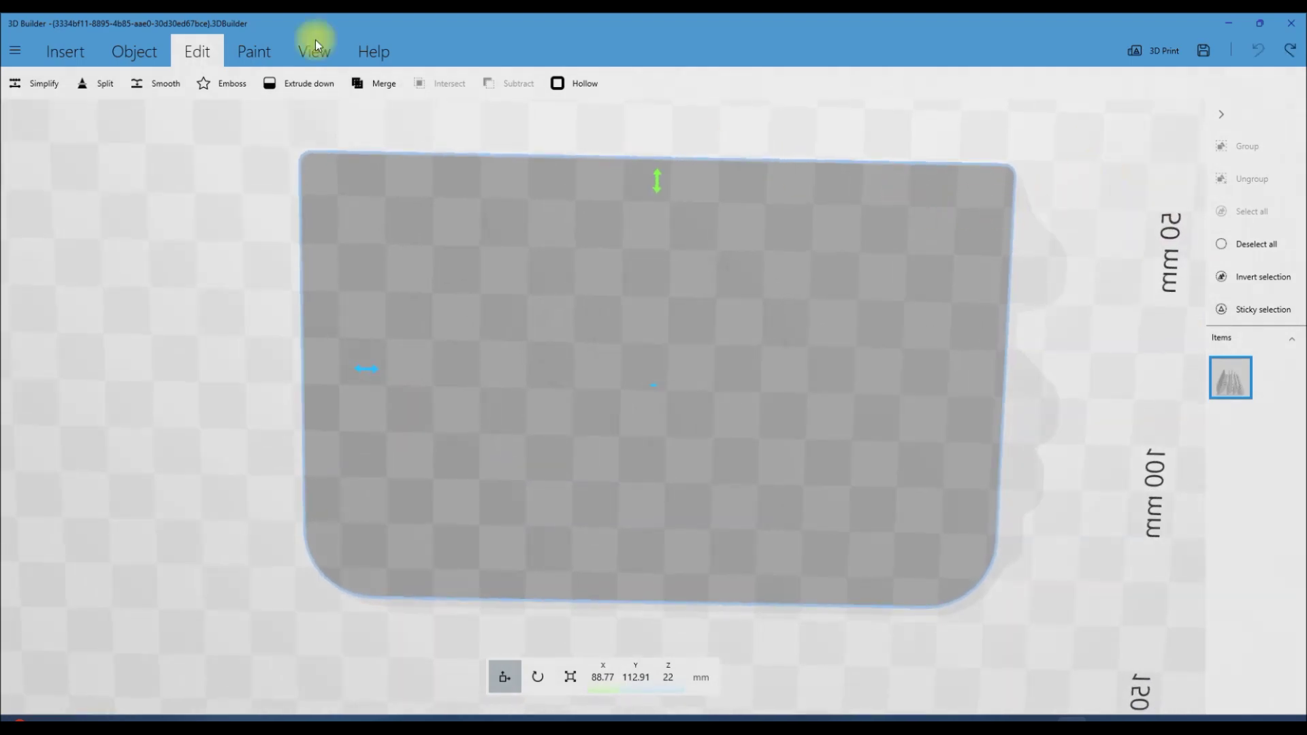
{"action": "left_click", "coordinate": [224, 85]}
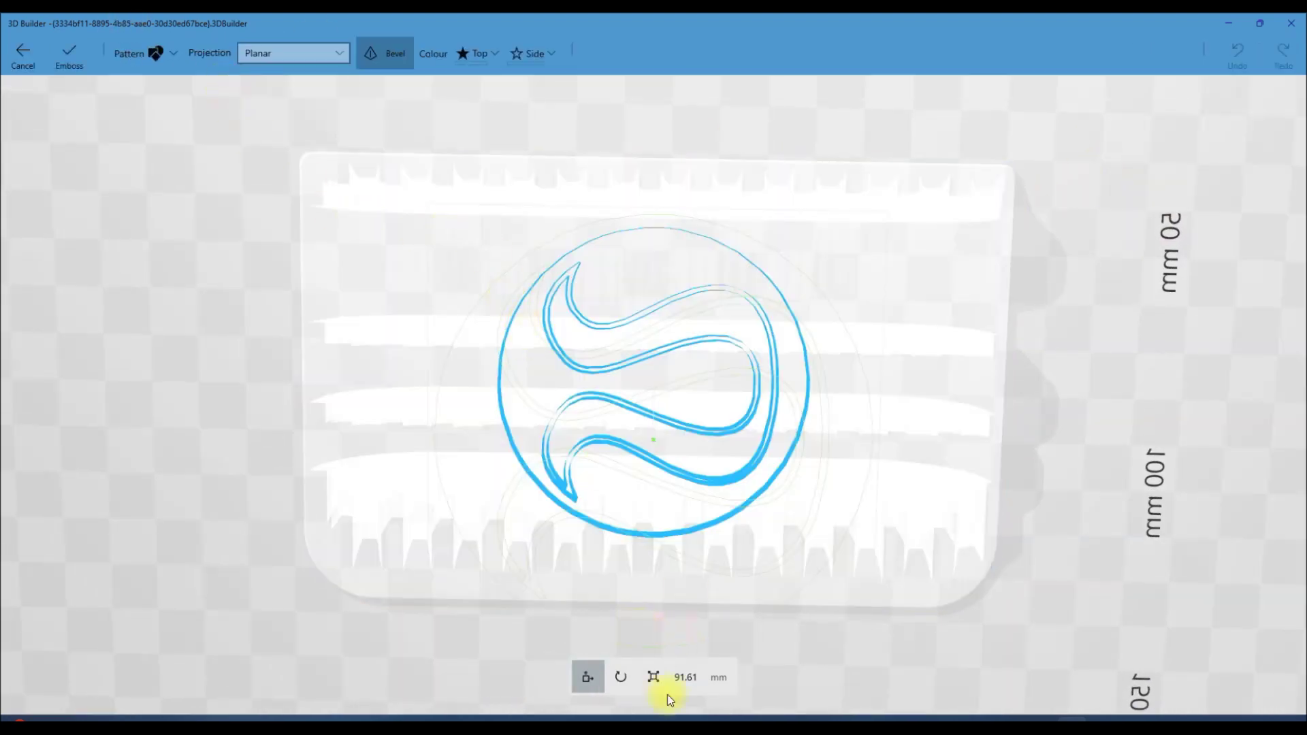
{"action": "left_click", "coordinate": [653, 677]}
{"action": "left_click", "coordinate": [538, 677]}
{"action": "left_click_drag", "start_coordinate": [786, 456], "coordinate": [1094, 467]}
{"action": "left_click", "coordinate": [653, 676]}
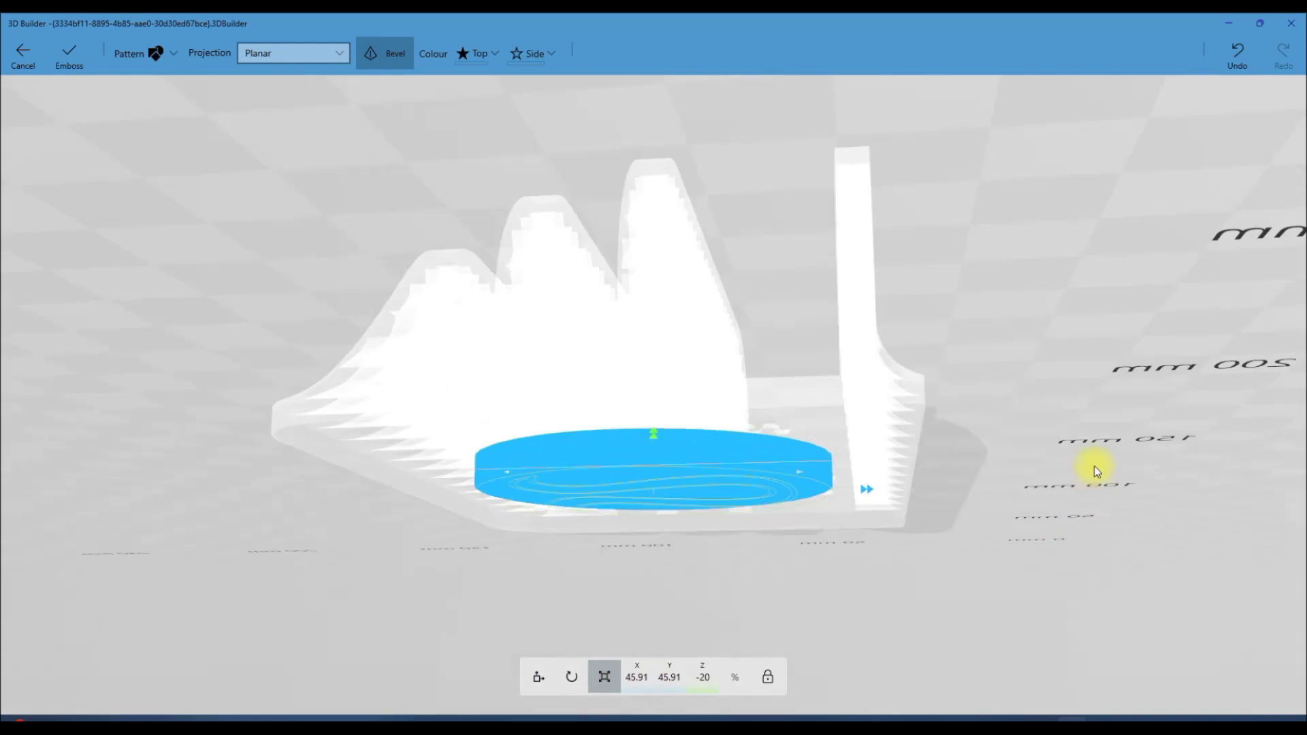
Step: Reduce the logo depth to about -13.35 and apply the emboss
{"action": "mouse_move", "coordinate": [654, 435]}
{"action": "left_mouse_down"}
{"action": "mouse_move", "coordinate": [626, 359]}
{"action": "mouse_move", "coordinate": [647, 430]}
{"action": "left_mouse_up"}
{"action": "left_click_drag", "start_coordinate": [851, 469], "coordinate": [1014, 367]}
{"action": "left_click_drag", "start_coordinate": [653, 423], "coordinate": [654, 440]}
{"action": "left_click_drag", "start_coordinate": [967, 408], "coordinate": [966, 518]}
{"action": "left_click", "coordinate": [57, 54]}
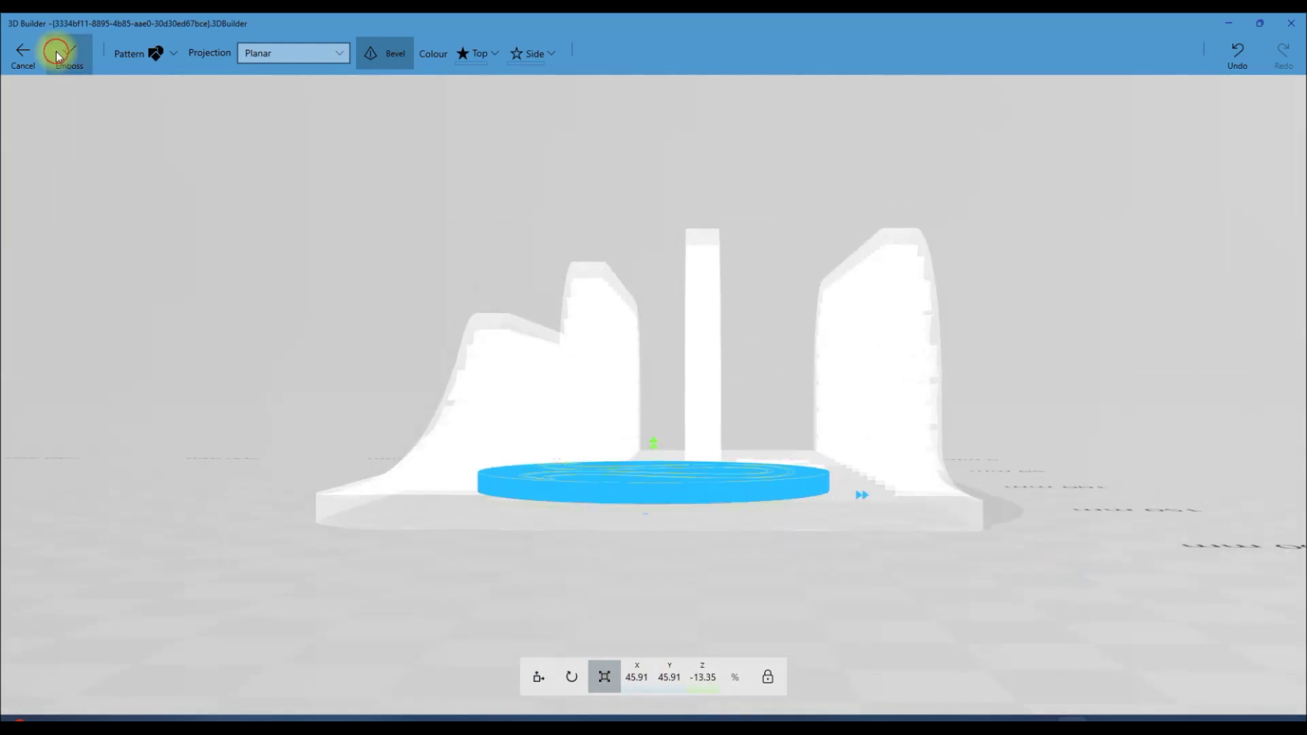
{"action": "right_click_drag", "start_coordinate": [617, 593], "coordinate": [659, 302]}
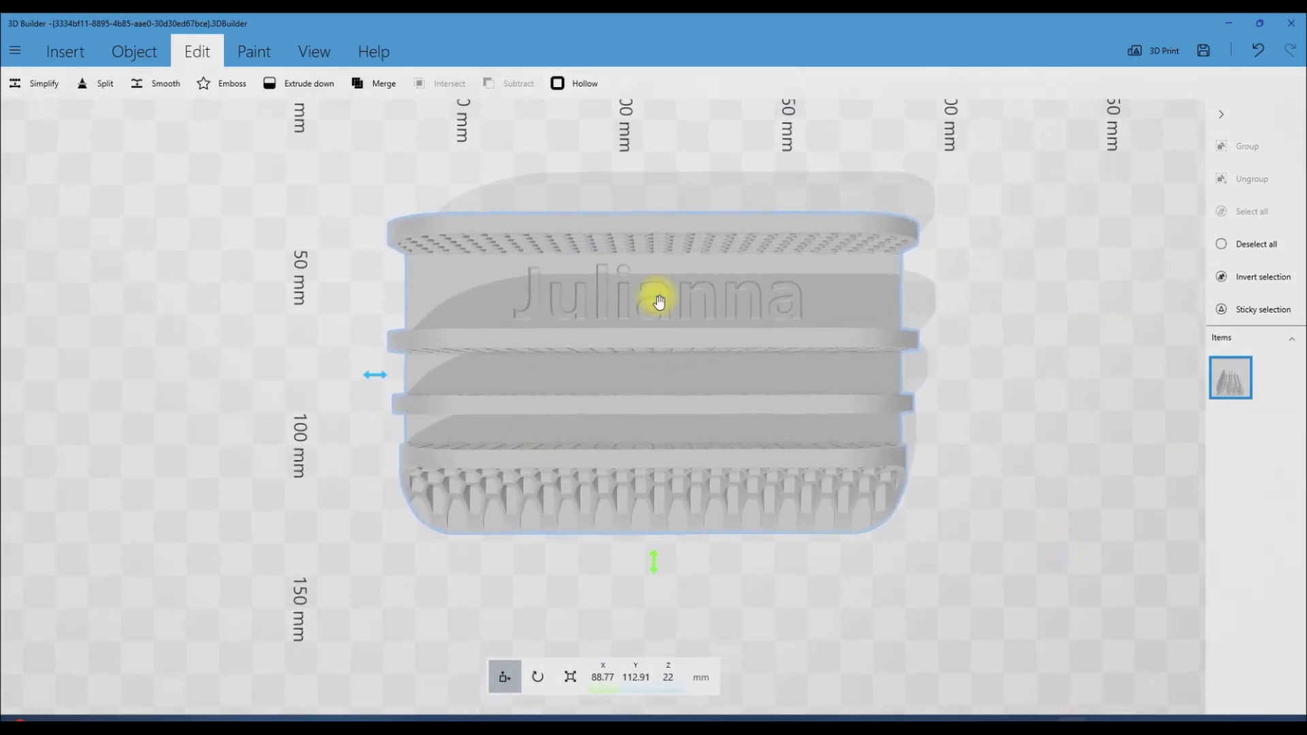
{"action": "right_click_drag", "start_coordinate": [1059, 442], "coordinate": [1029, 396]}
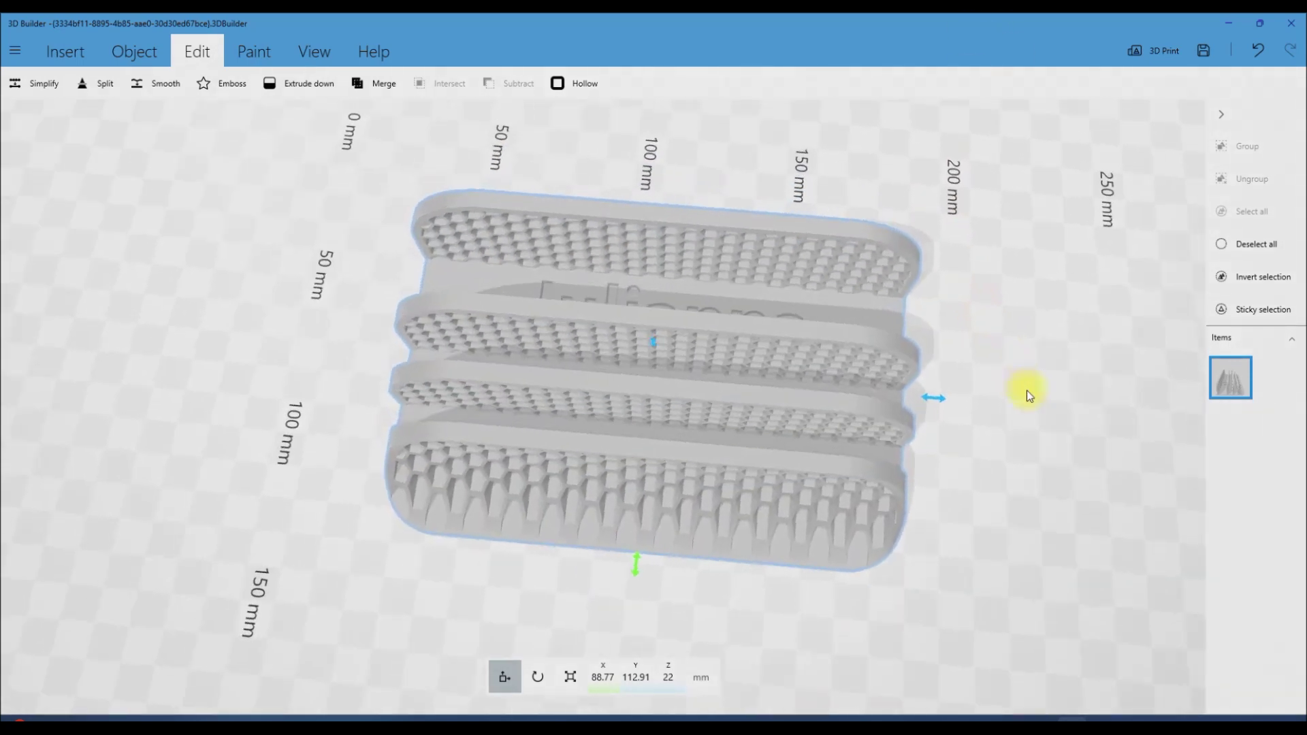
Step: Bring up the file options to save the stand as Mac Stand
{"action": "left_click", "coordinate": [14, 55]}
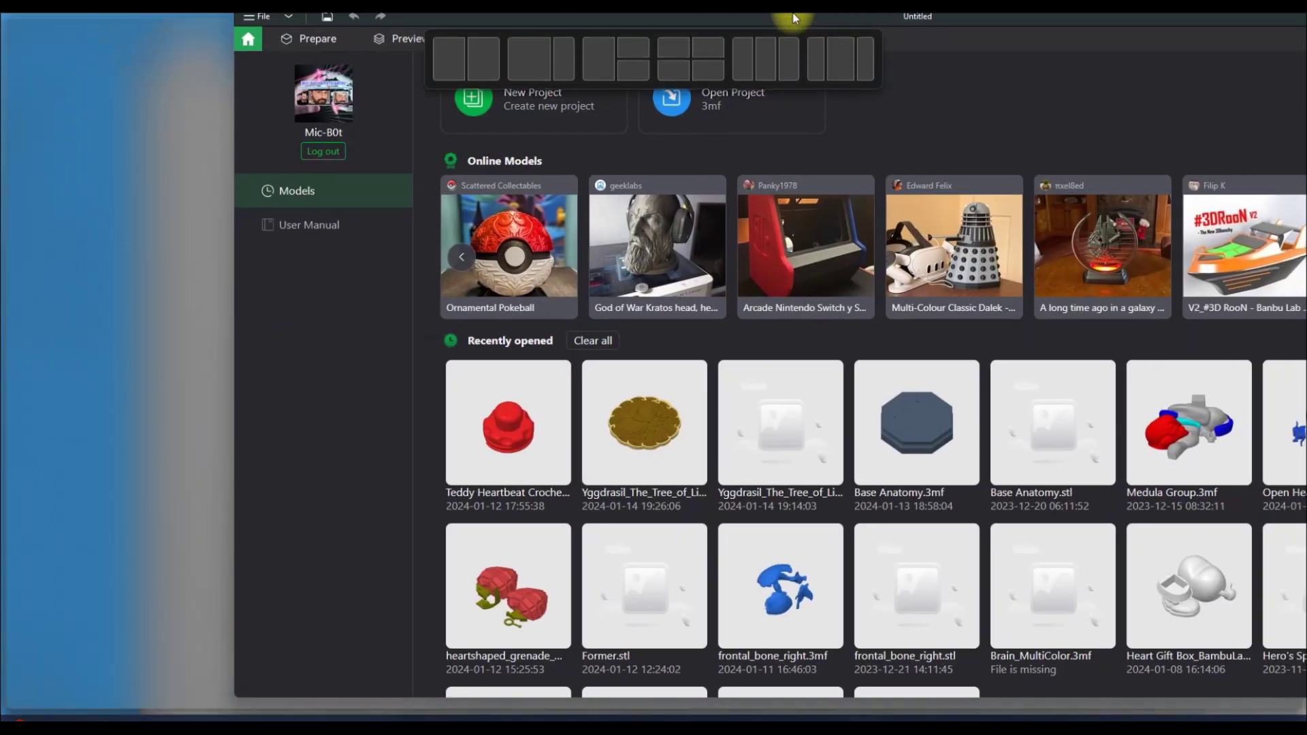
Step: Maximize Bambu Studio, then Arrange and Auto Rotate the Mac Stand on the plate
{"action": "left_click_drag", "start_coordinate": [792, 18], "coordinate": [793, 7]}
{"action": "left_click", "coordinate": [114, 49]}
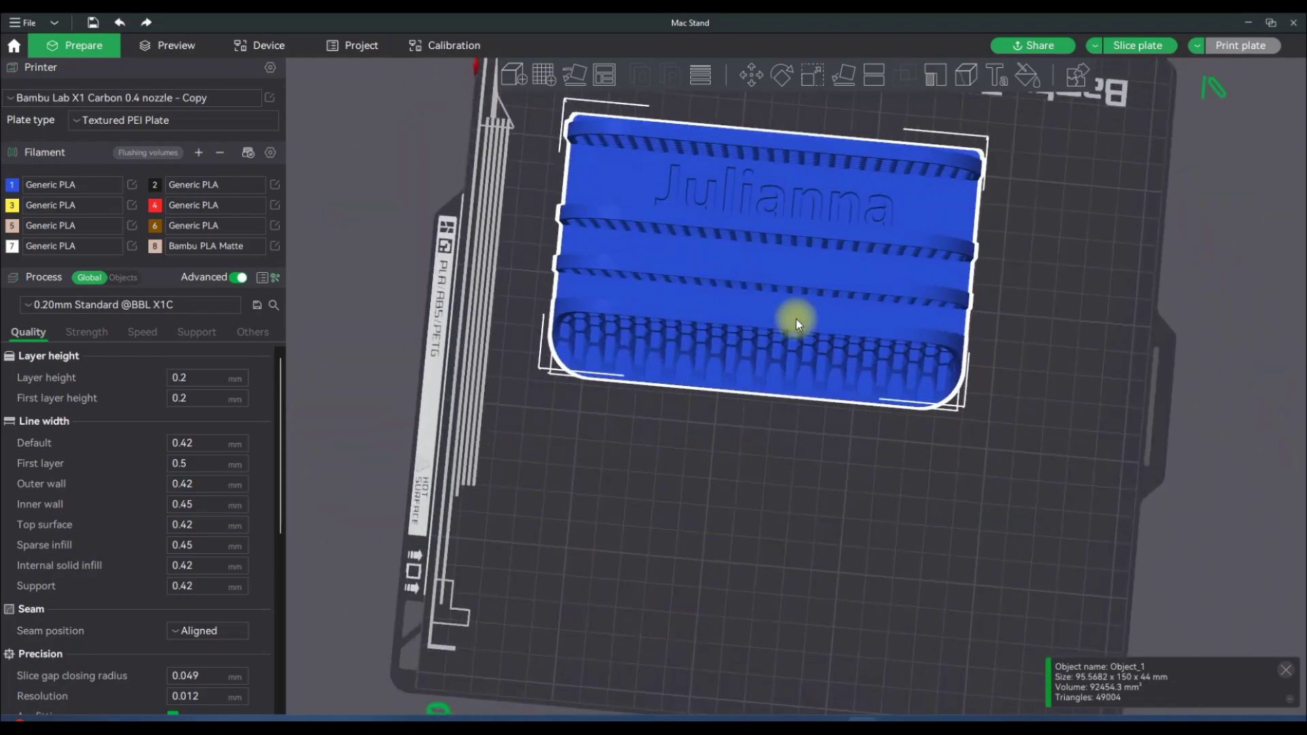
{"action": "left_click_drag", "start_coordinate": [793, 317], "coordinate": [884, 509]}
{"action": "right_click", "coordinate": [747, 524]}
{"action": "left_click", "coordinate": [768, 570]}
{"action": "right_click", "coordinate": [659, 554]}
{"action": "left_click", "coordinate": [724, 568]}
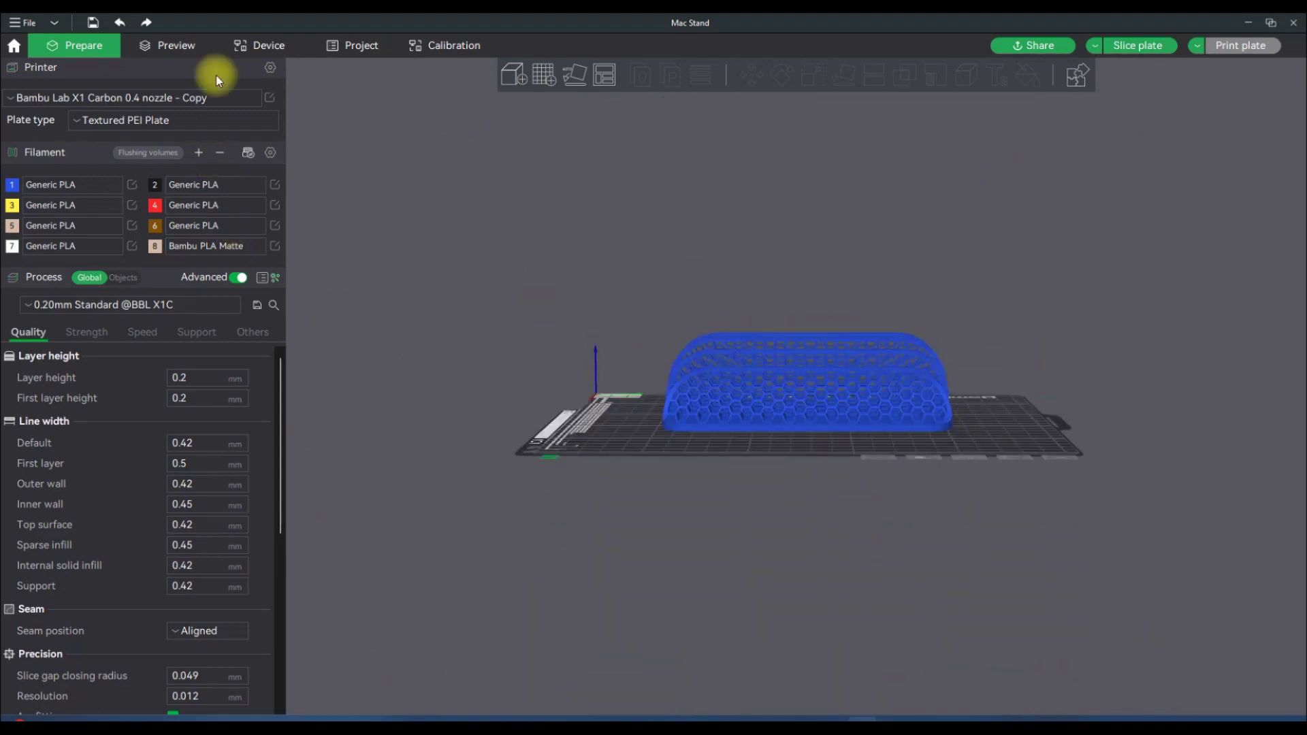
{"action": "left_click", "coordinate": [198, 94]}
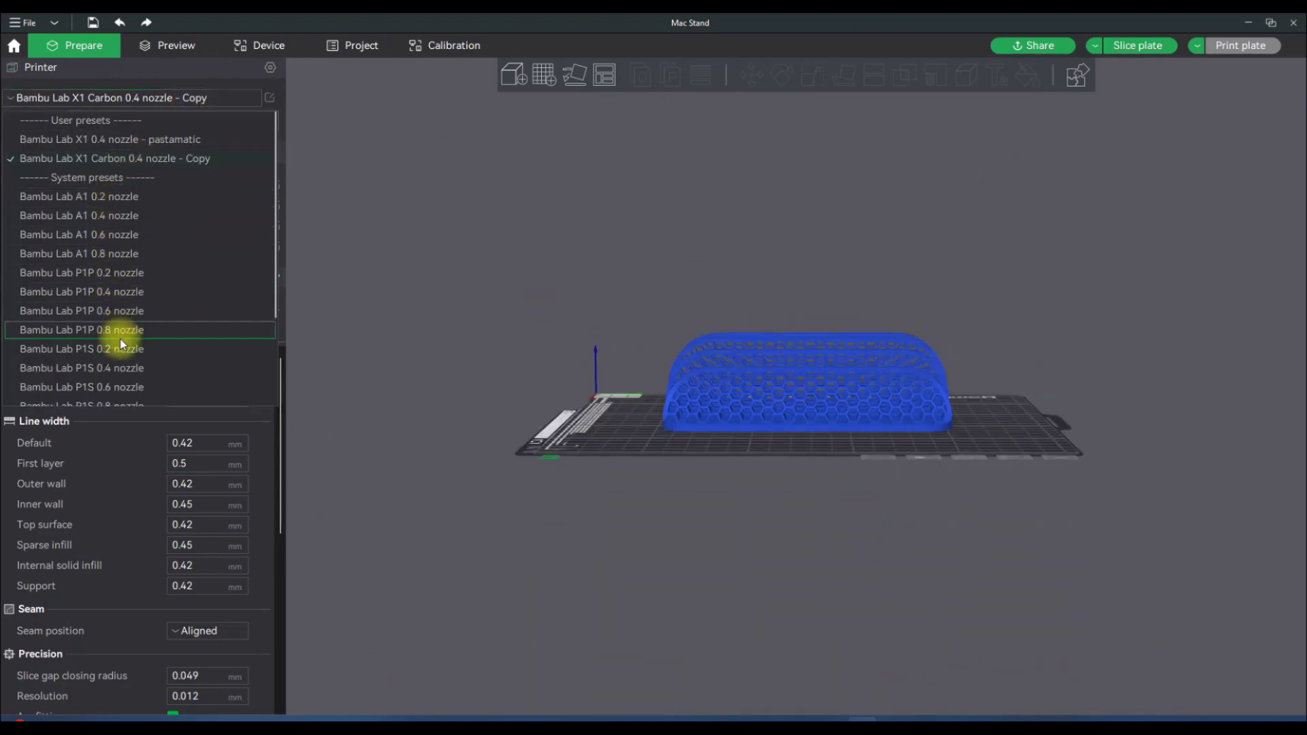
Step: Select the Bambu Lab P1S 0.4 nozzle printer and connect to it
{"action": "left_click", "coordinate": [111, 369]}
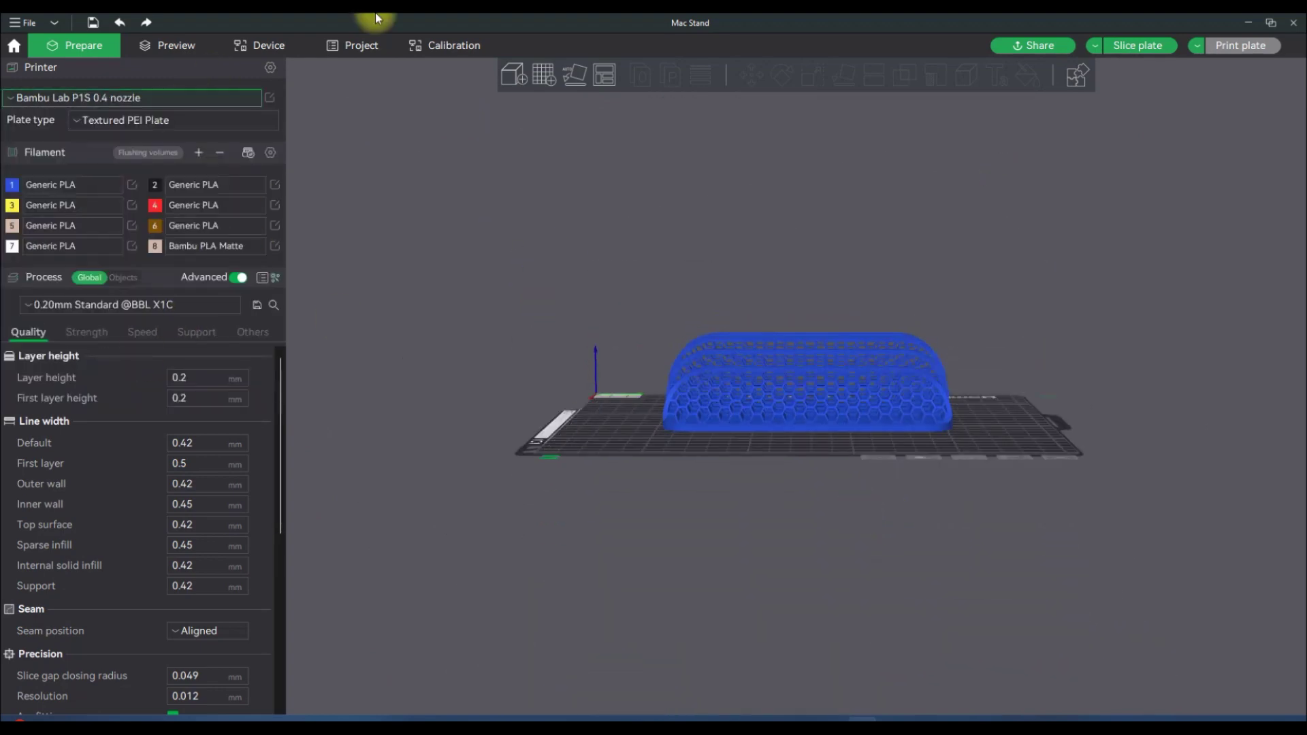
{"action": "left_click", "coordinate": [273, 46]}
{"action": "left_click", "coordinate": [80, 80]}
{"action": "left_click", "coordinate": [68, 197]}
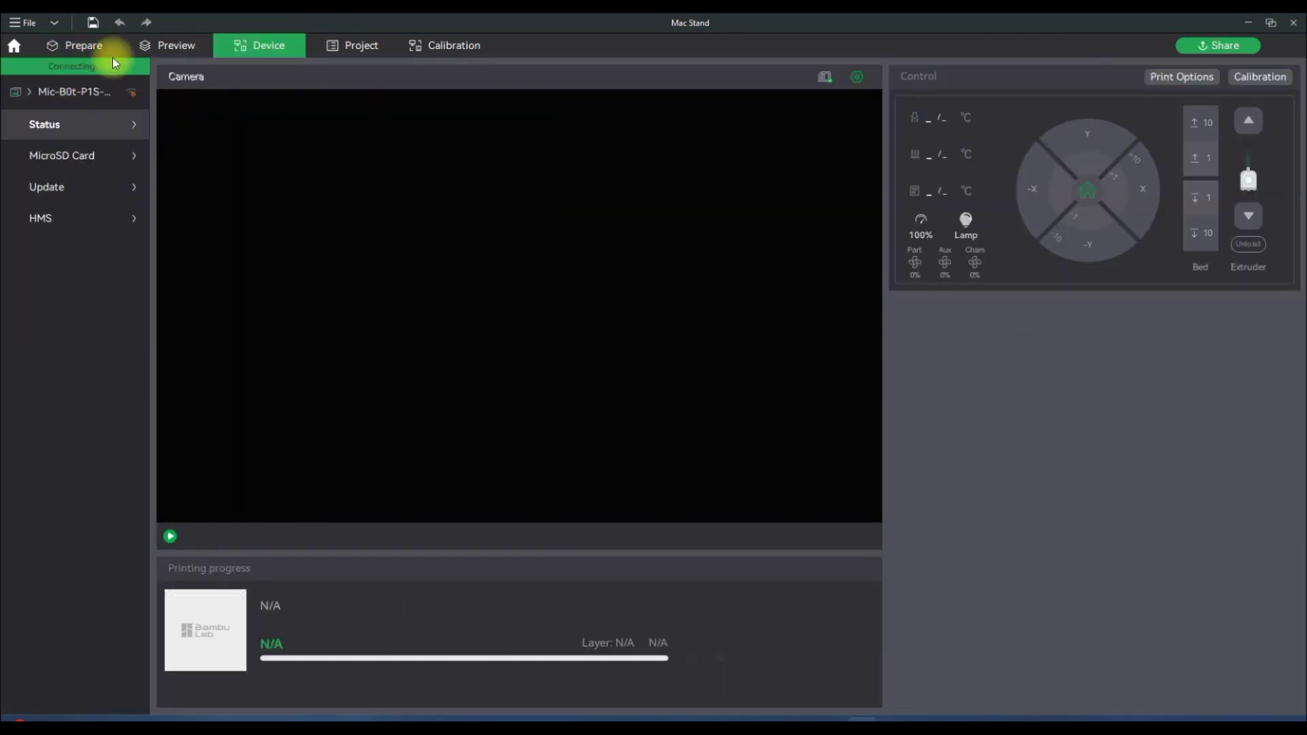
Step: Resync the four AMS filaments into the project as Generic PLA
{"action": "left_click", "coordinate": [104, 47]}
{"action": "left_click", "coordinate": [248, 154]}
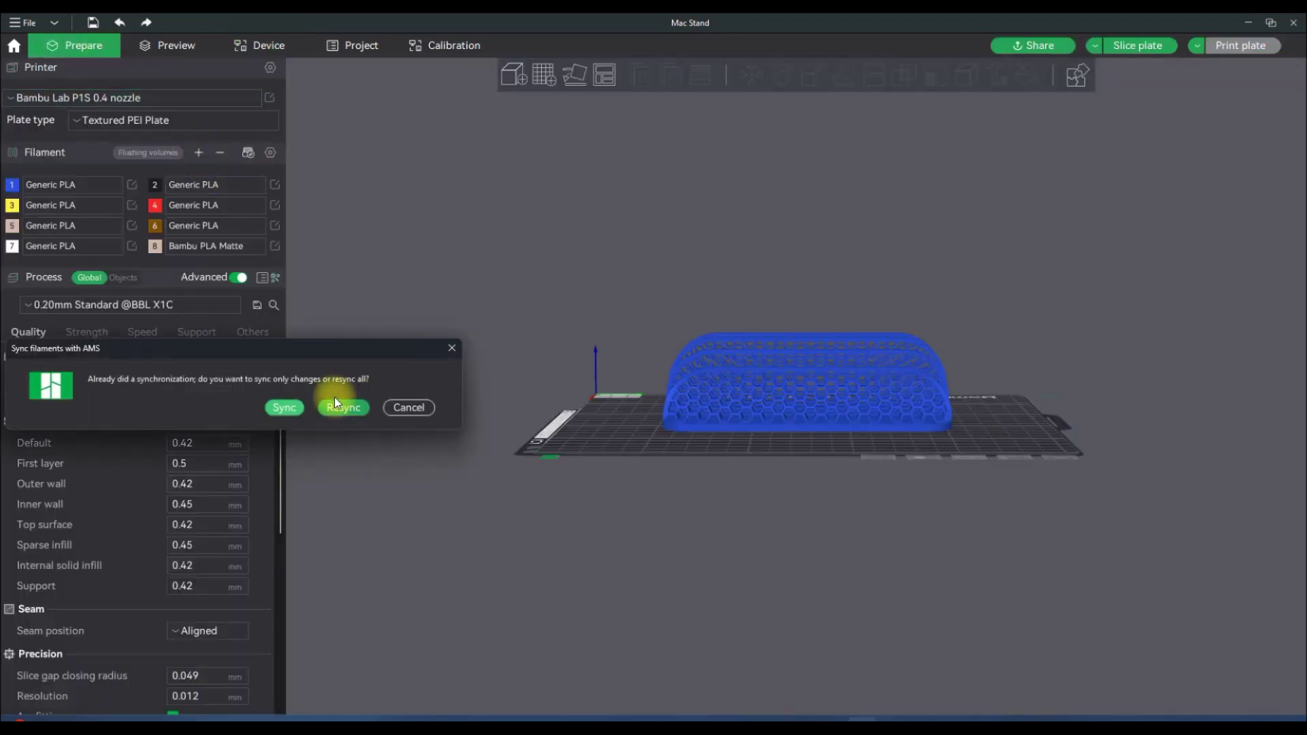
{"action": "left_click", "coordinate": [343, 407]}
{"action": "mouse_move", "coordinate": [635, 548]}
{"action": "left_mouse_down"}
{"action": "mouse_move", "coordinate": [621, 598]}
{"action": "mouse_move", "coordinate": [665, 598]}
{"action": "mouse_move", "coordinate": [643, 546]}
{"action": "mouse_move", "coordinate": [615, 538]}
{"action": "mouse_move", "coordinate": [707, 456]}
{"action": "mouse_move", "coordinate": [632, 544]}
{"action": "left_mouse_up"}
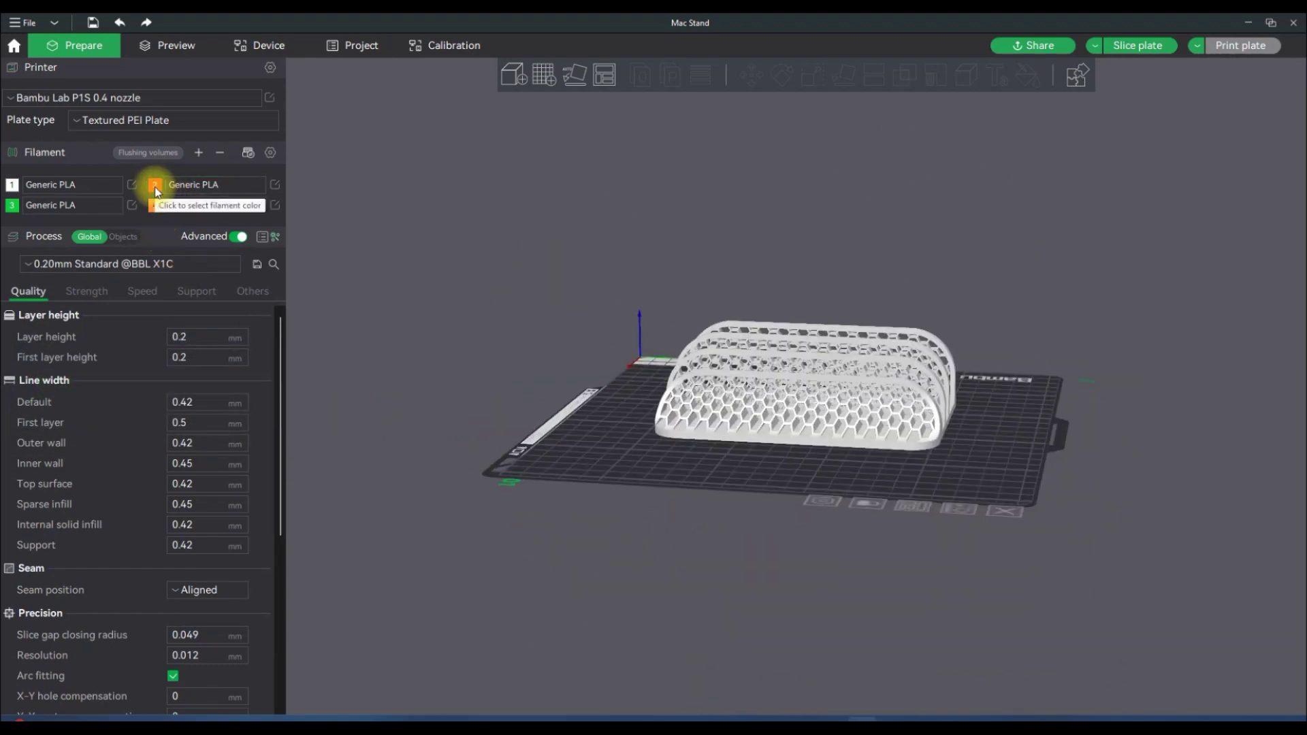
Step: Assign red filament 2 to the Julianna stand model
{"action": "right_click", "coordinate": [935, 347]}
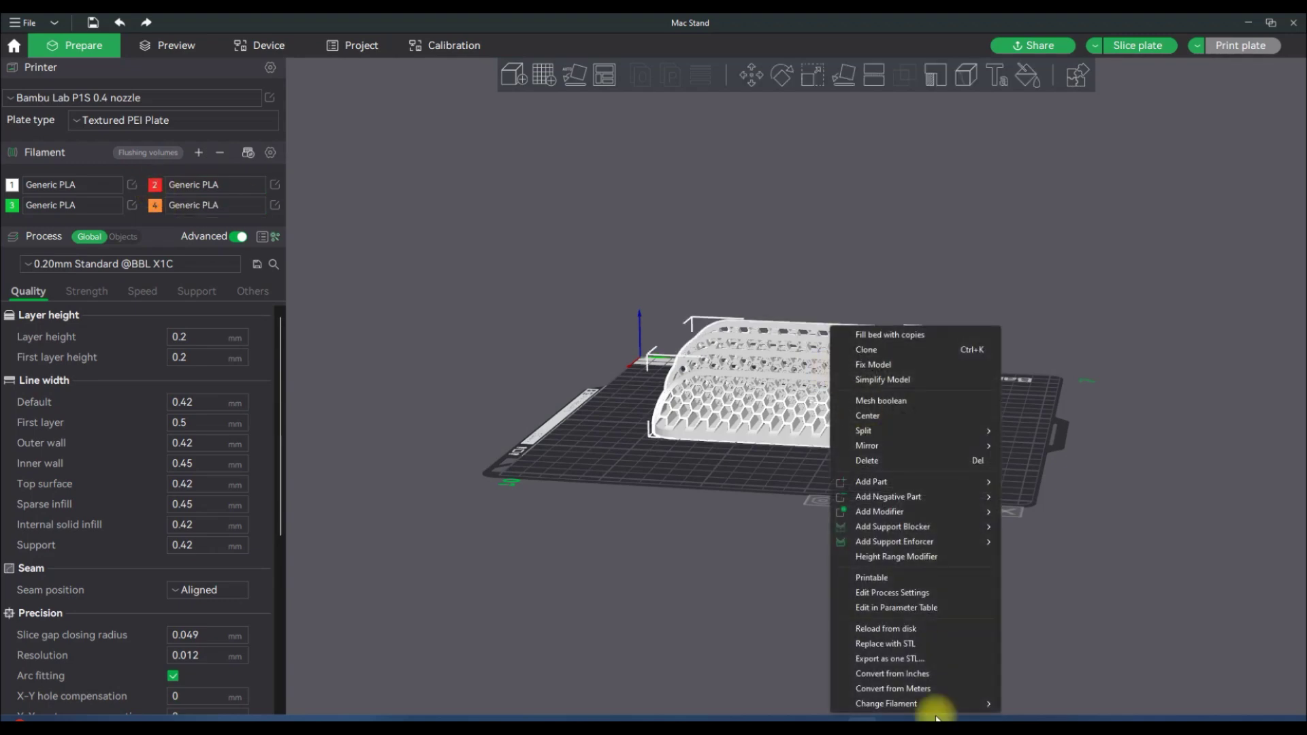
{"action": "mouse_move", "coordinate": [1021, 703]}
{"action": "left_click", "coordinate": [1048, 672]}
{"action": "left_click_drag", "start_coordinate": [944, 598], "coordinate": [885, 544]}
Step: Set Wall loops to 6 on the Strength tab
{"action": "left_click", "coordinate": [88, 290]}
{"action": "left_click", "coordinate": [173, 332]}
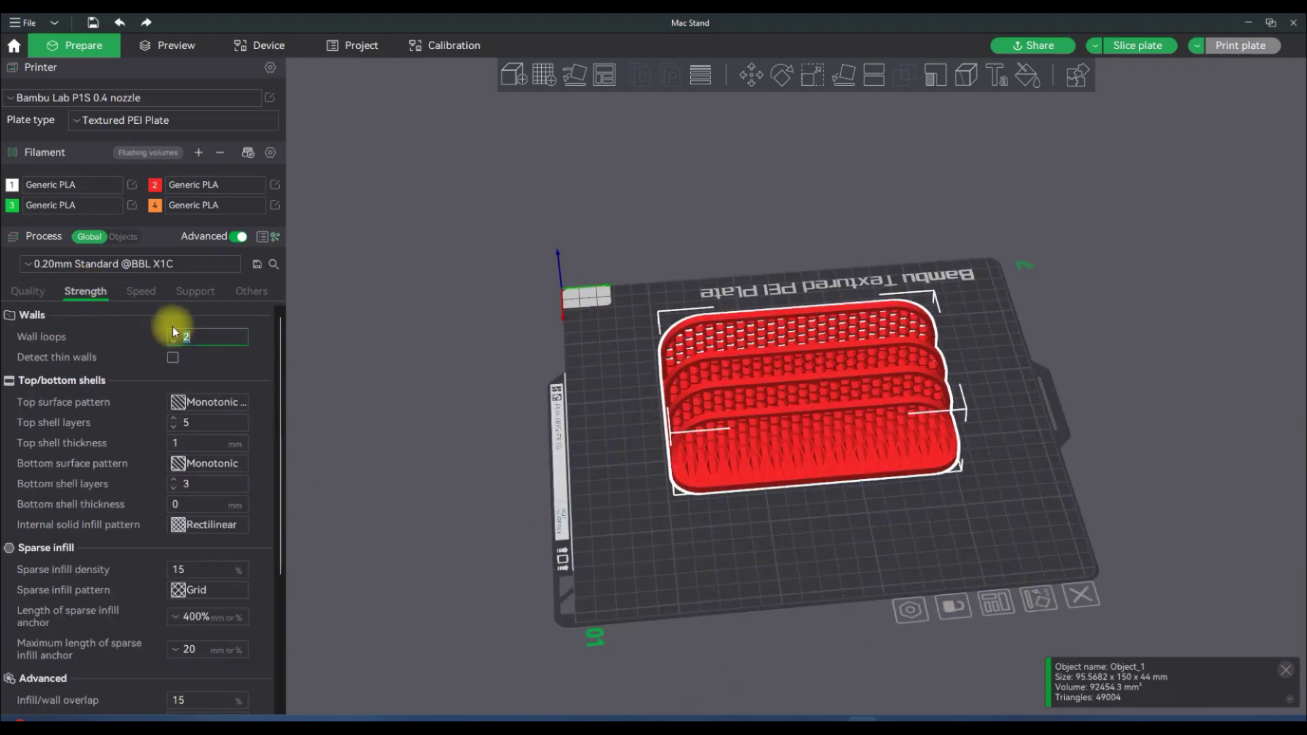
{"action": "type", "text": "6"}
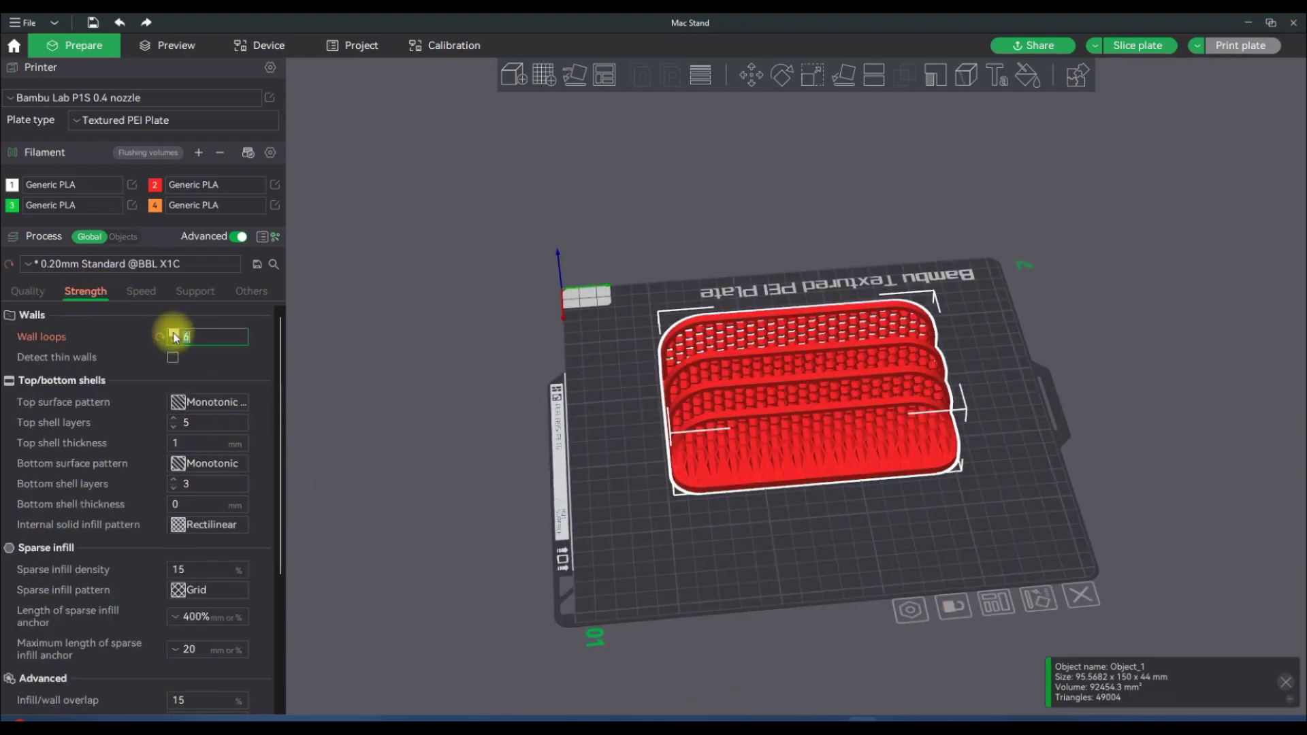
Step: Set sparse infill to the Triangles pattern at 50% density
{"action": "left_click", "coordinate": [177, 569]}
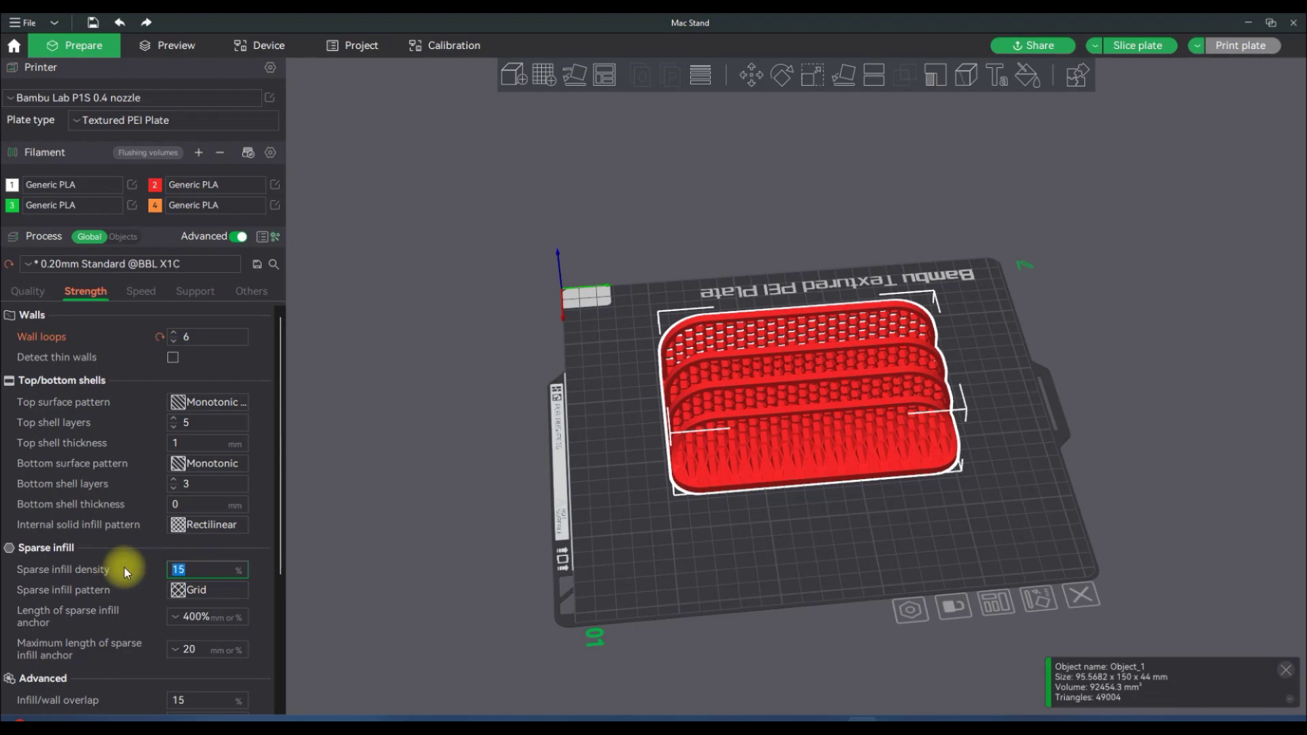
{"action": "type", "text": "20"}
{"action": "left_click", "coordinate": [180, 590]}
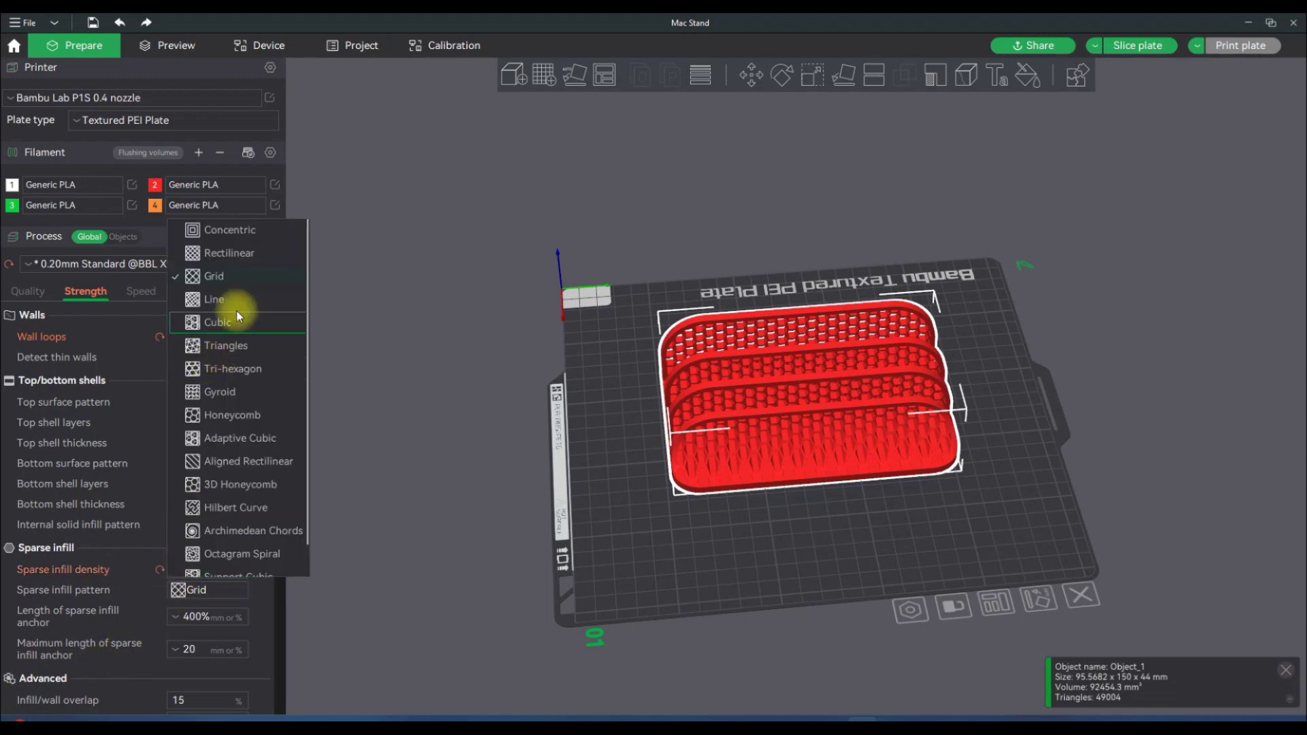
{"action": "left_click", "coordinate": [247, 347]}
{"action": "left_click", "coordinate": [218, 569]}
{"action": "type", "text": "5"}
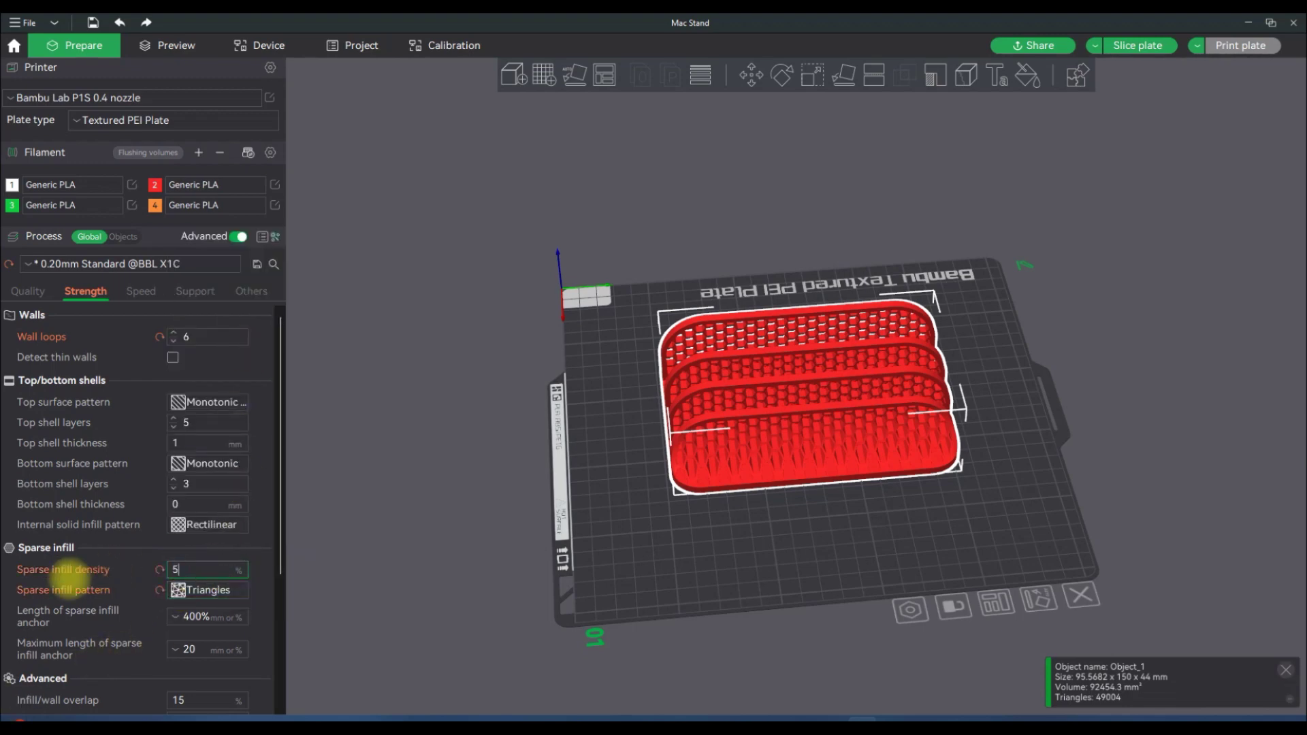
{"action": "type", "text": "0"}
{"action": "left_click", "coordinate": [420, 513]}
{"action": "left_click_drag", "start_coordinate": [886, 549], "coordinate": [887, 563]}
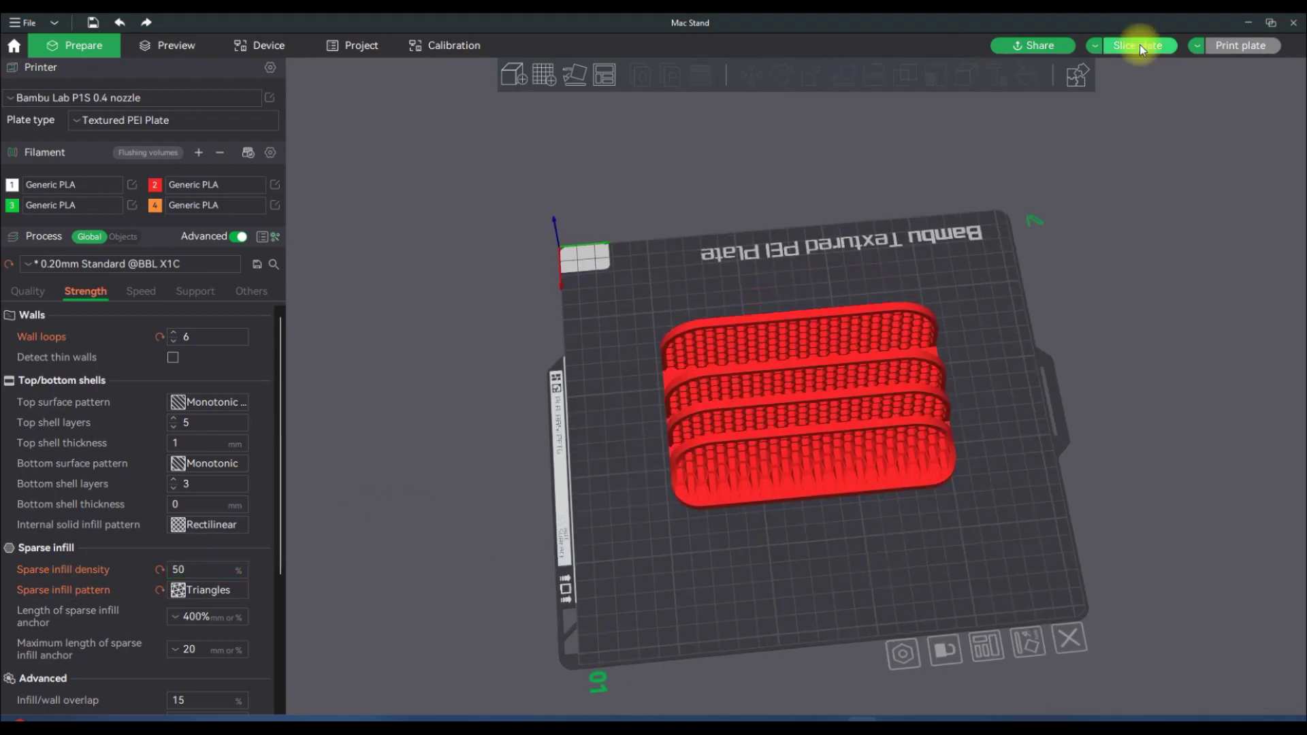
{"action": "left_click", "coordinate": [112, 264]}
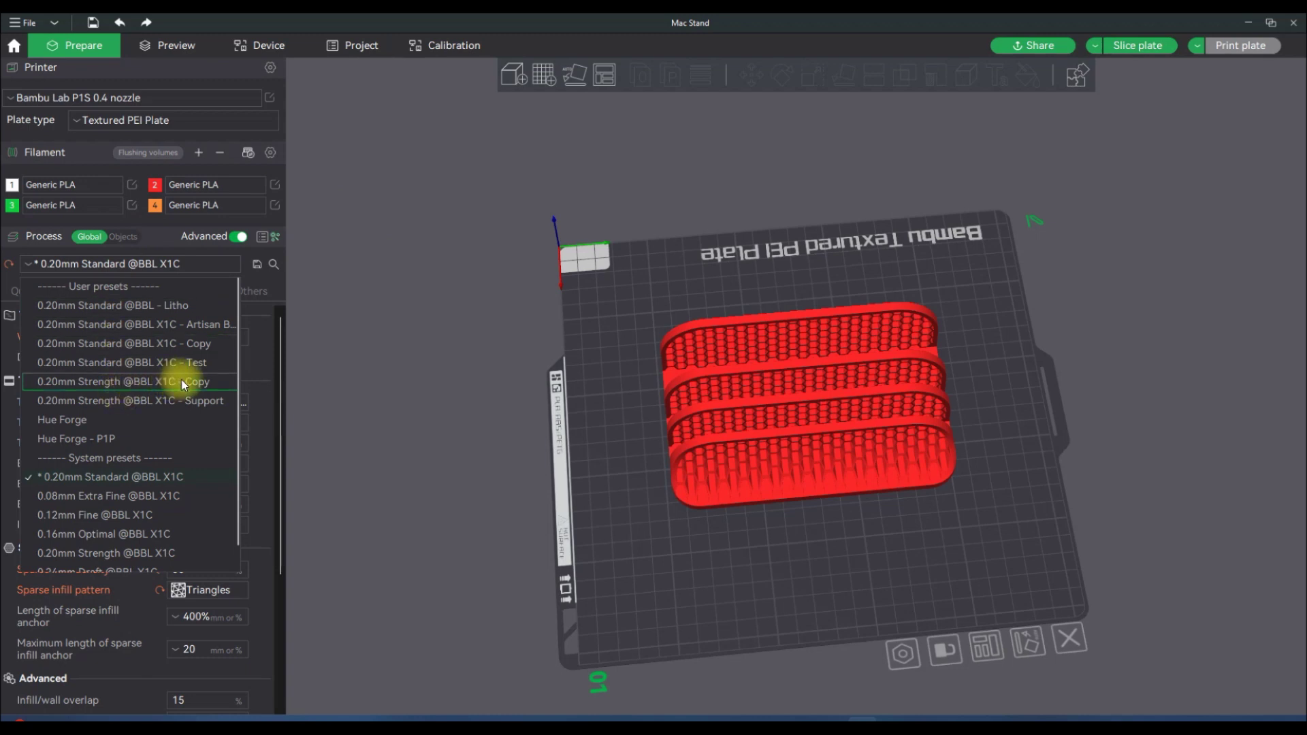
{"action": "scroll", "coordinate": [173, 437], "scroll_direction": "down", "scroll_amount": 1}
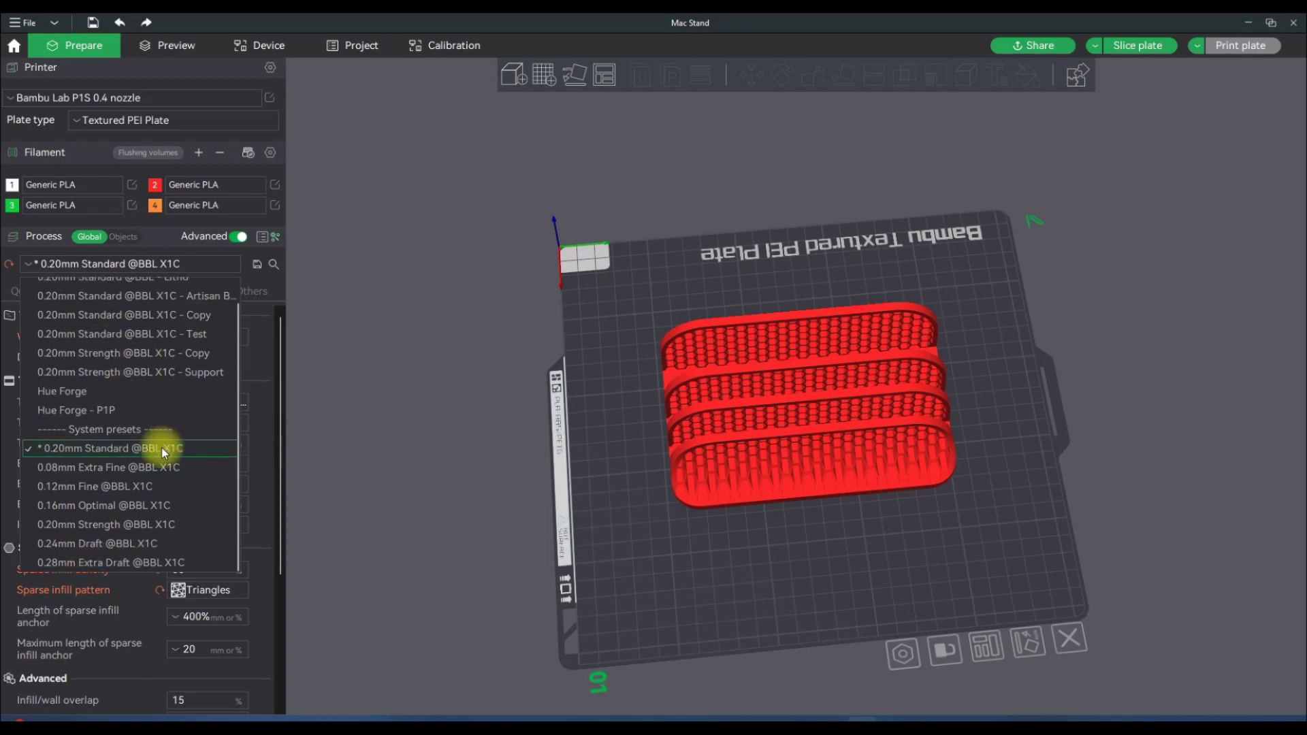
{"action": "left_click", "coordinate": [146, 525]}
{"action": "left_click", "coordinate": [699, 538]}
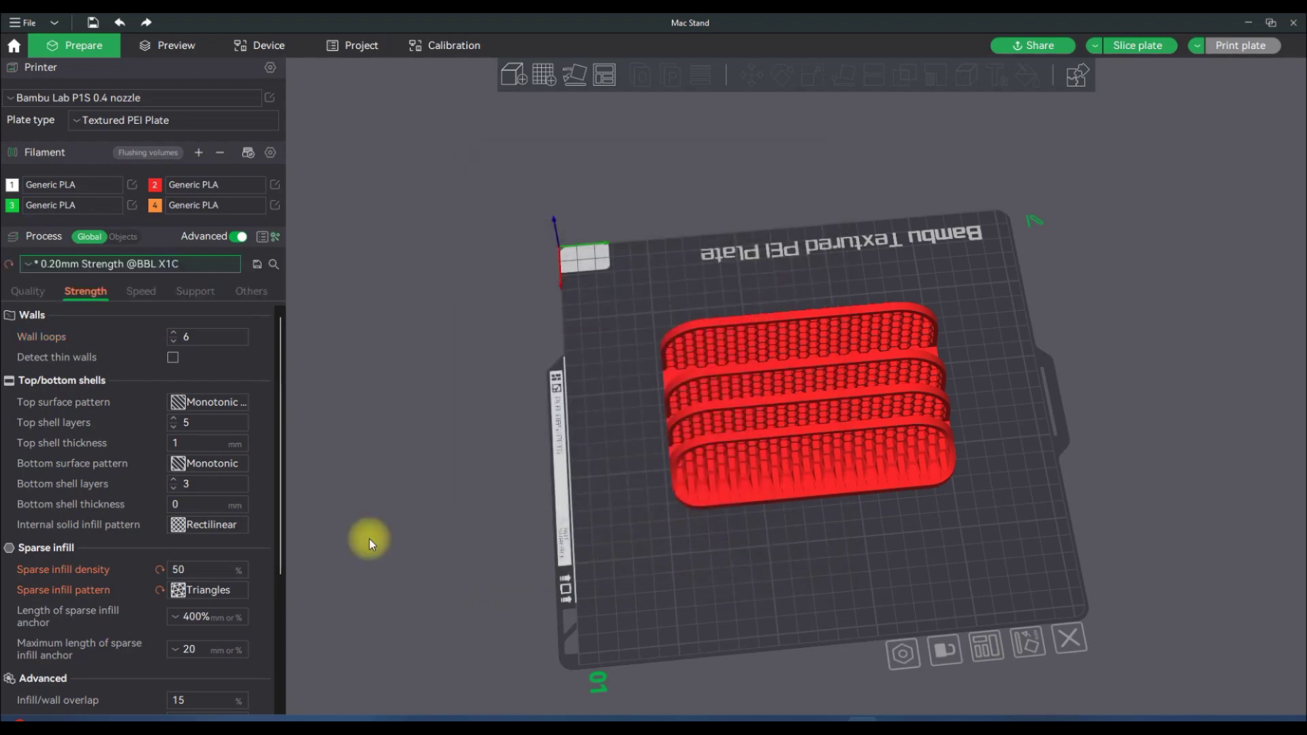
Step: Slice the plate and orbit the preview (4h34m, 97.33 g)
{"action": "left_click", "coordinate": [1149, 46]}
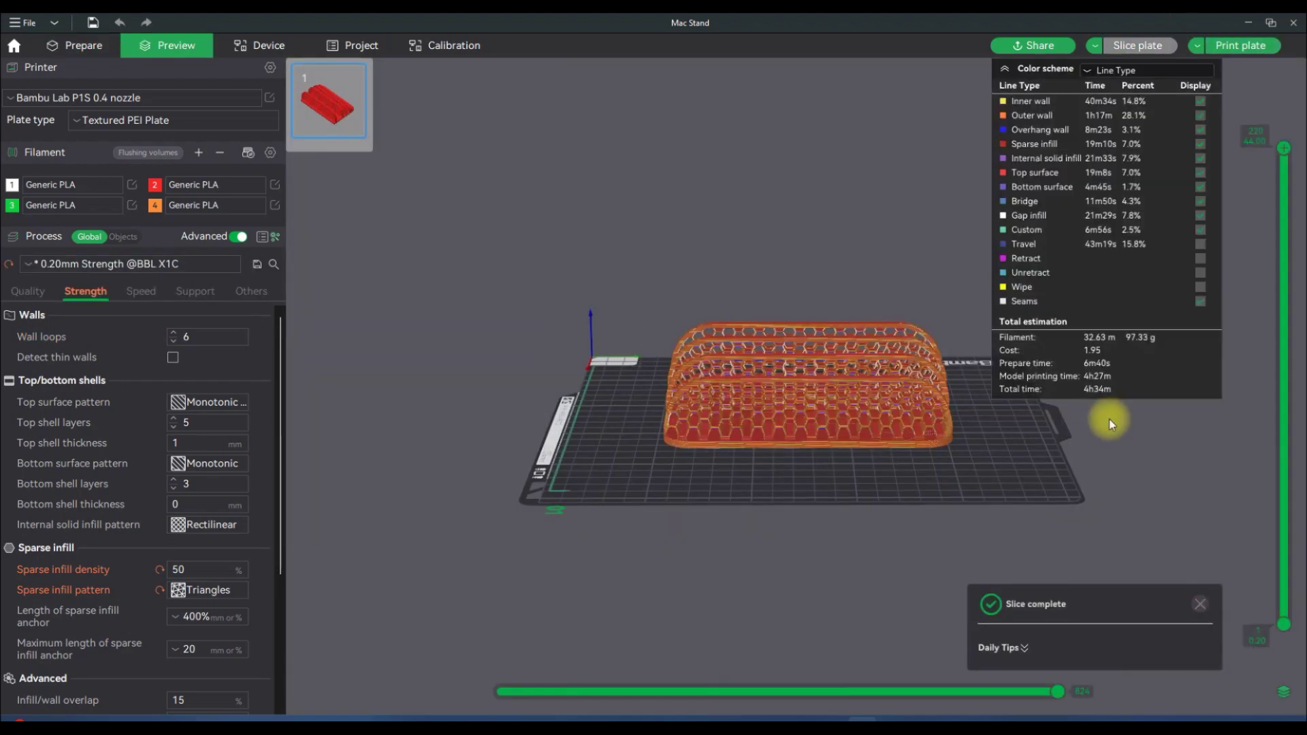
{"action": "left_click_drag", "start_coordinate": [1108, 418], "coordinate": [770, 537]}
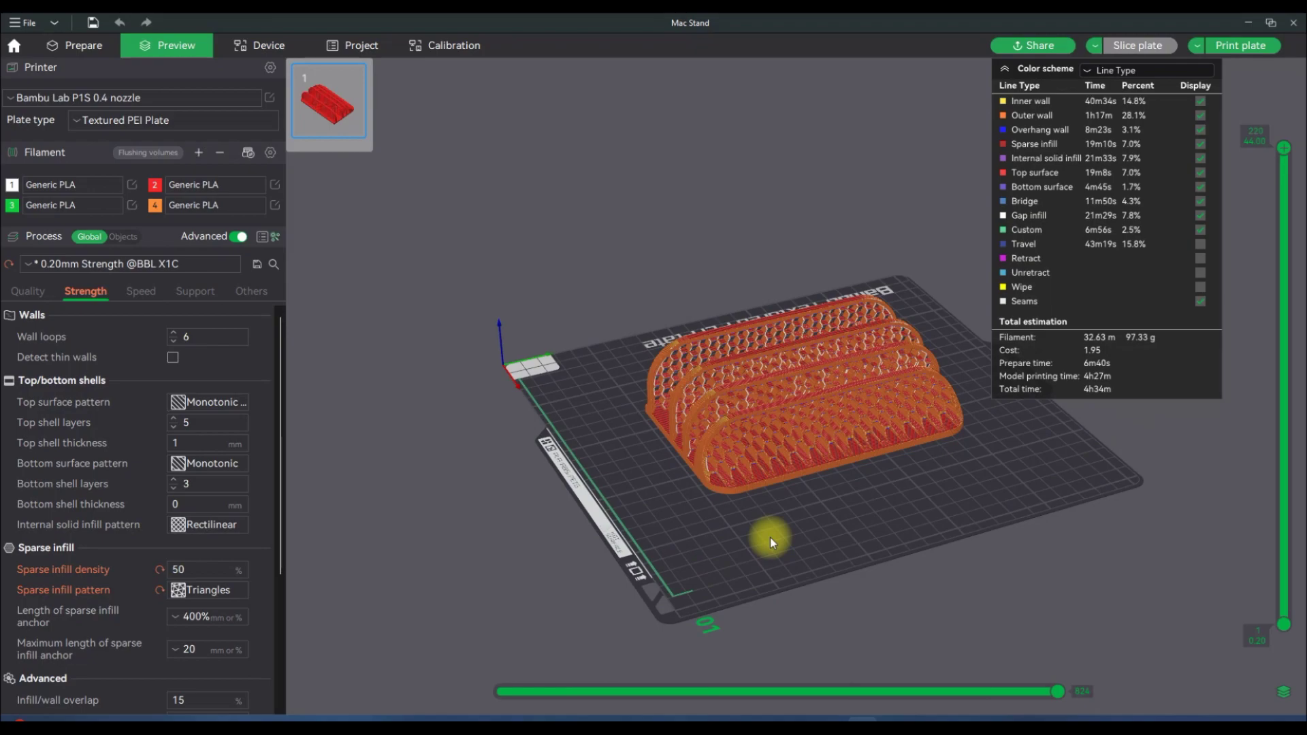
{"action": "left_click_drag", "start_coordinate": [770, 537], "coordinate": [705, 529]}
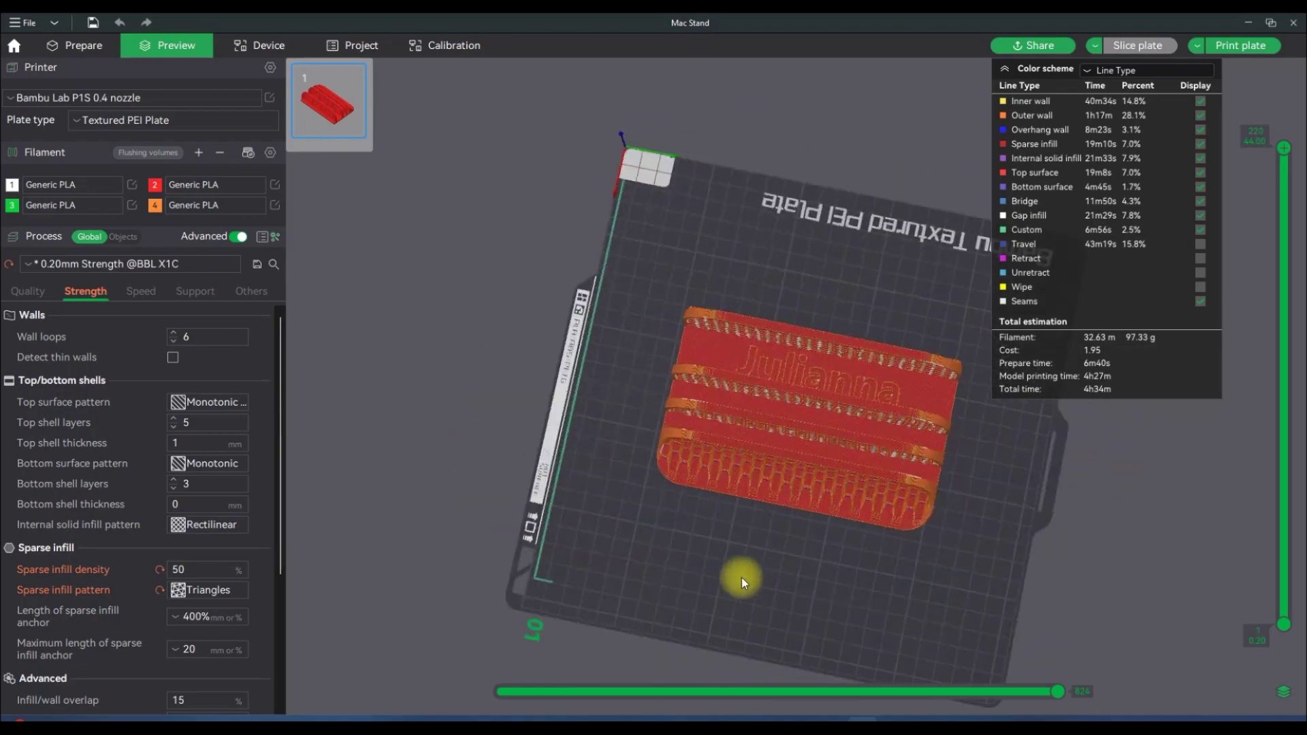
{"action": "left_click_drag", "start_coordinate": [742, 578], "coordinate": [766, 489]}
{"action": "scroll", "coordinate": [783, 476], "scroll_direction": "up", "scroll_amount": 10}
{"action": "scroll", "coordinate": [817, 477], "scroll_direction": "down", "scroll_amount": 5}
{"action": "left_click_drag", "start_coordinate": [843, 532], "coordinate": [834, 516]}
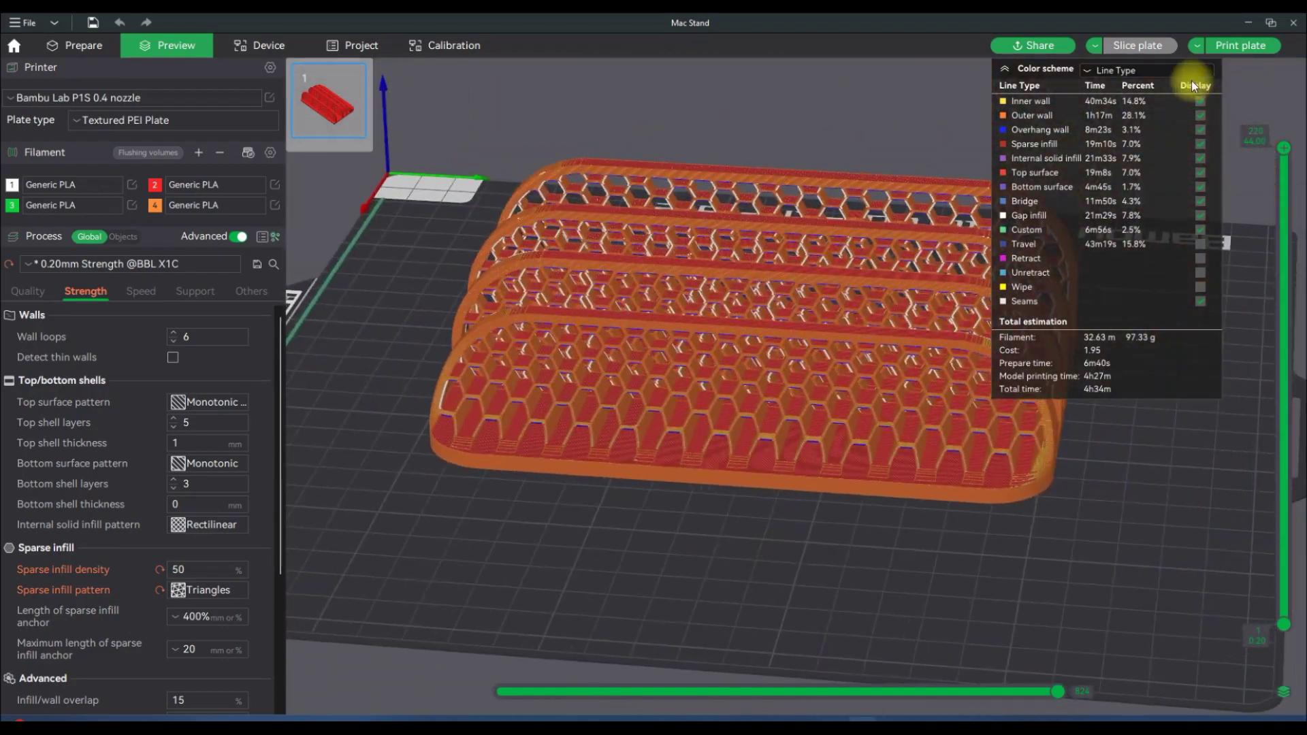
{"action": "left_click", "coordinate": [1201, 44]}
Step: Choose Send to MicroSD, rename the job 4.5H_100G_Mac Stand, and send it to the P1S
{"action": "left_click", "coordinate": [1218, 103]}
{"action": "left_click", "coordinate": [1239, 47]}
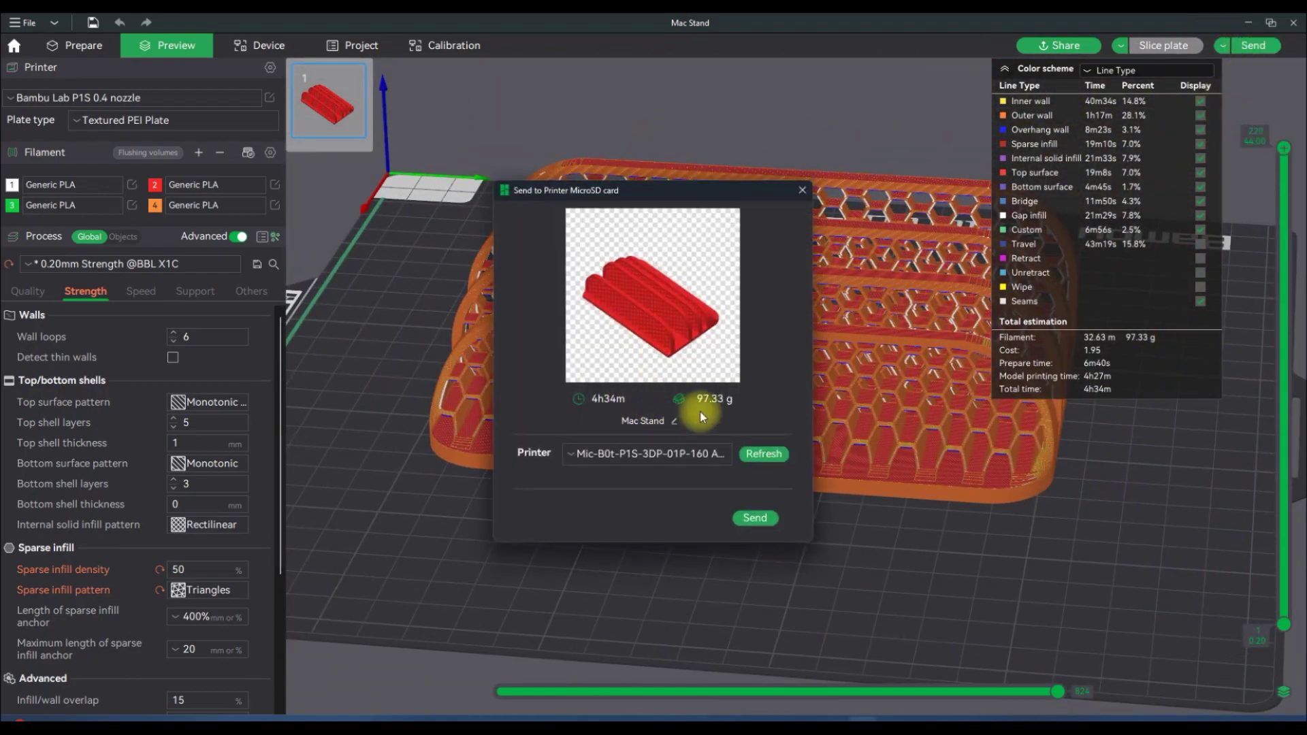
{"action": "left_click", "coordinate": [673, 420]}
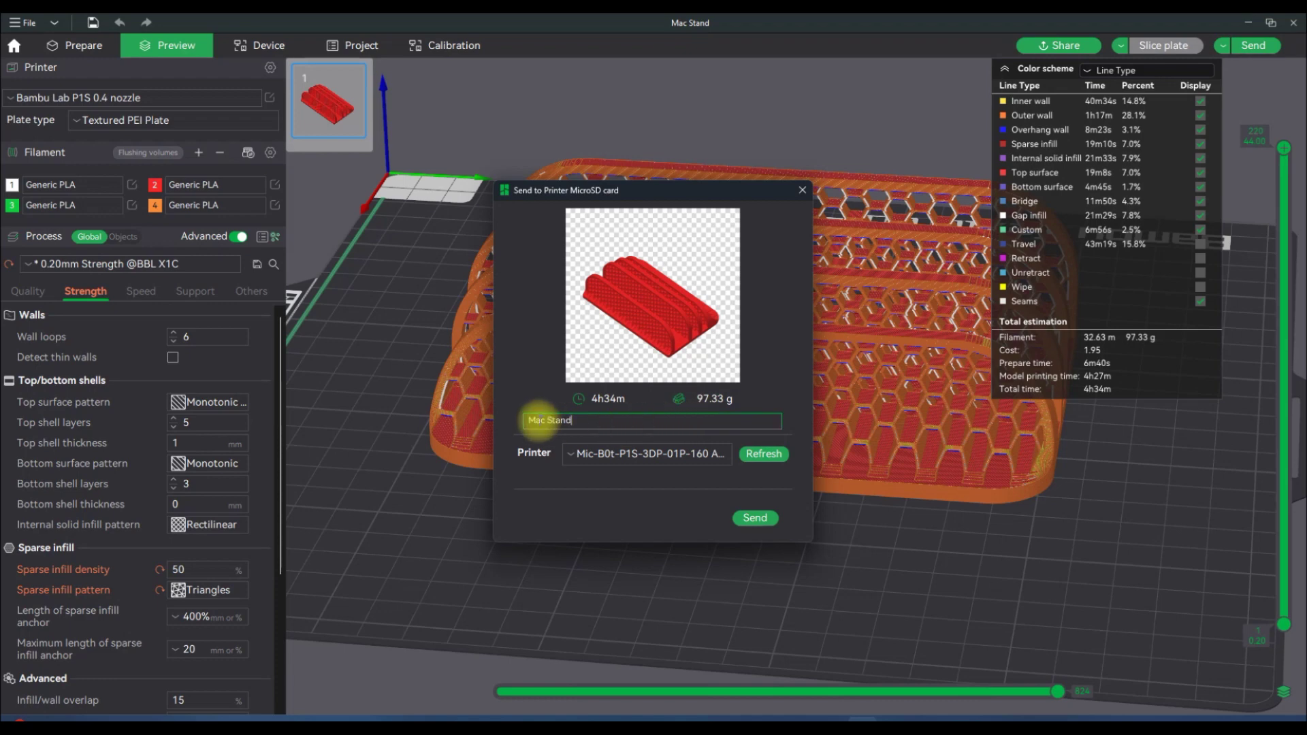
{"action": "left_click", "coordinate": [526, 420]}
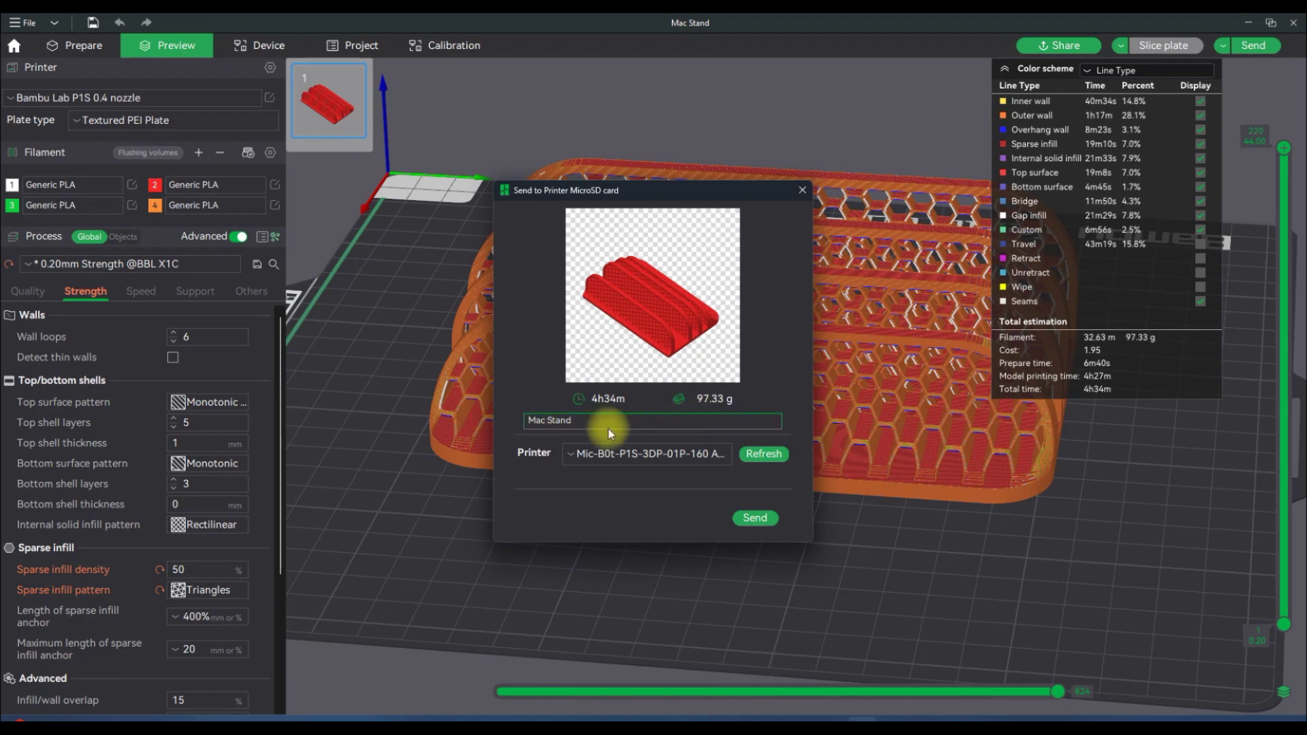
{"action": "type", "text": "4.%"}
{"action": "key", "text": "BackSpace"}
{"action": "type", "text": "5H_100G_"}
{"action": "key", "text": "Return"}
{"action": "left_click", "coordinate": [754, 518]}
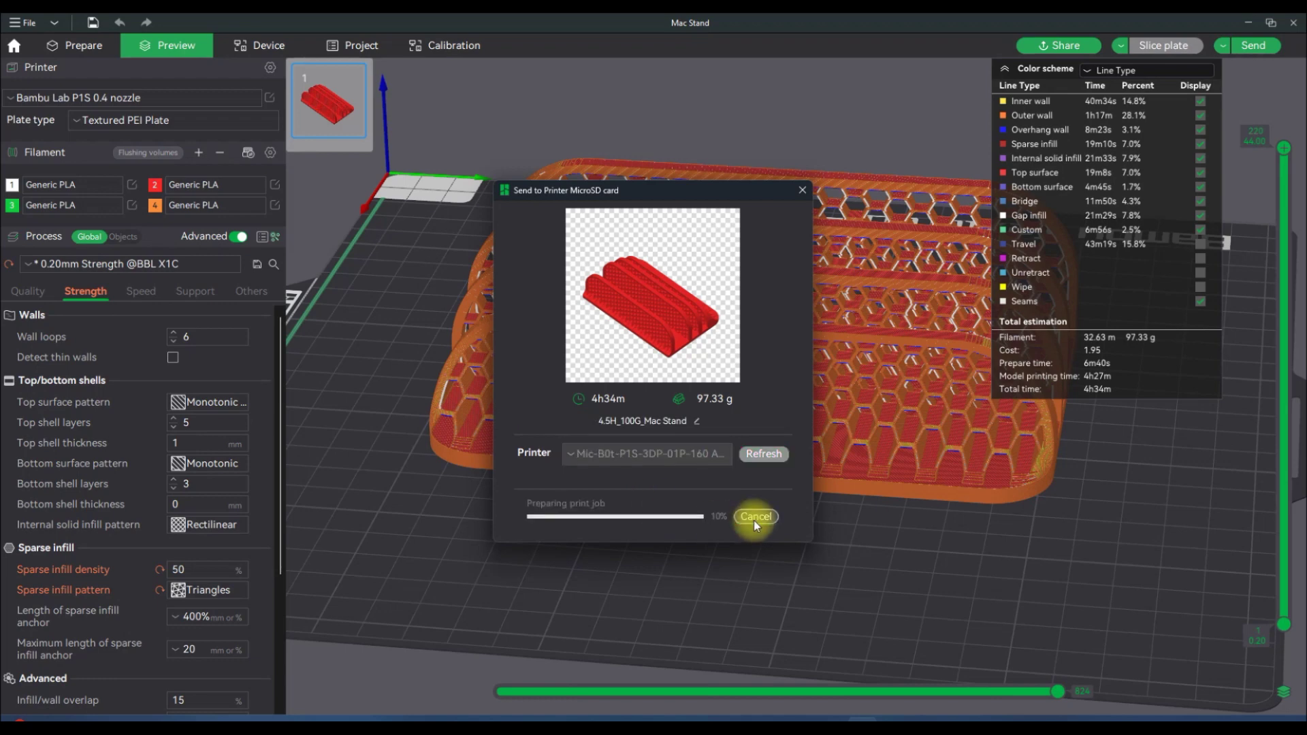